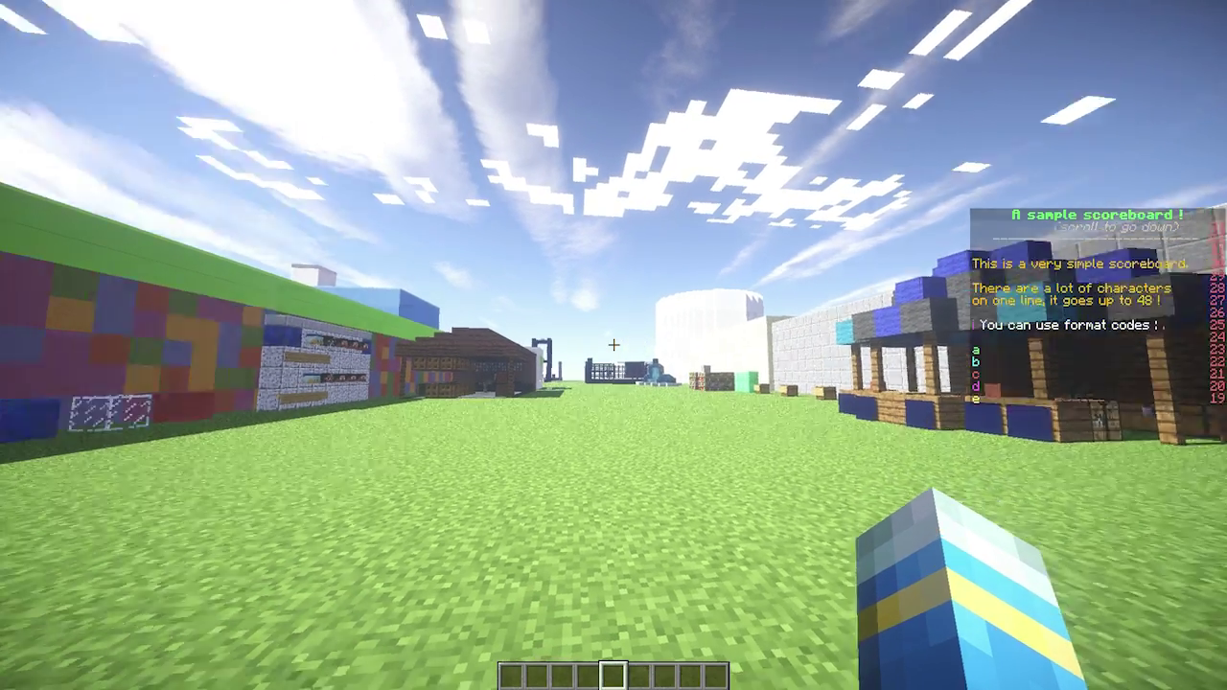
key("w")
key("w")
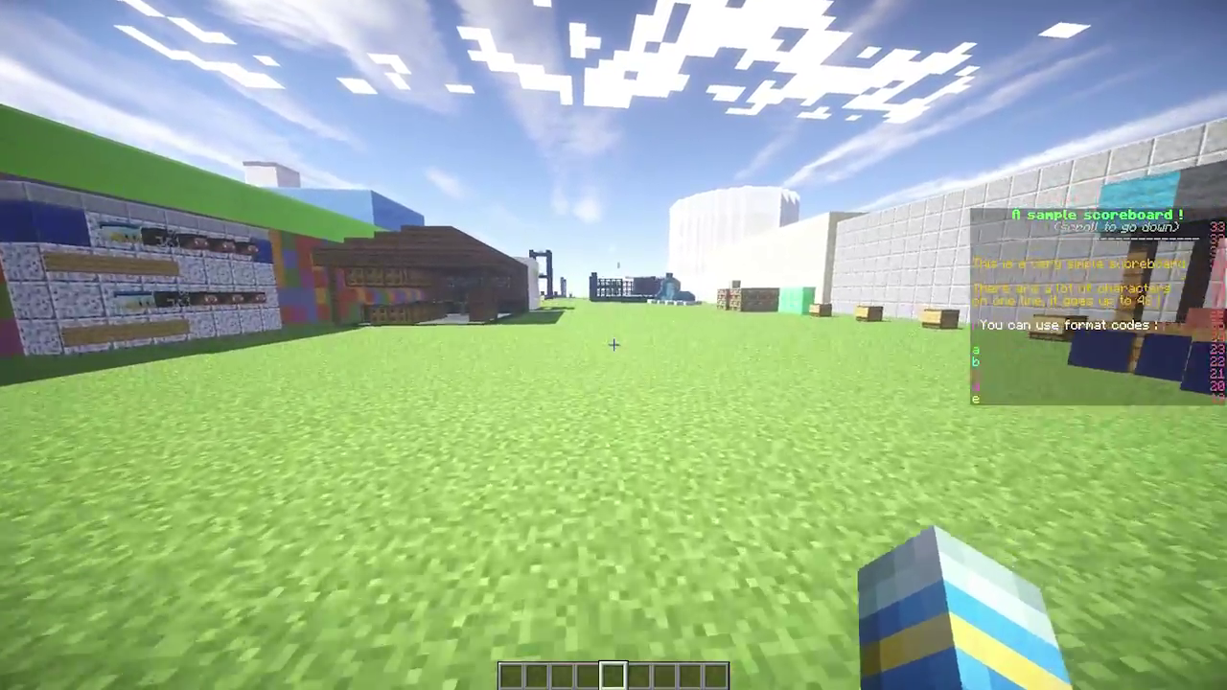
key("w")
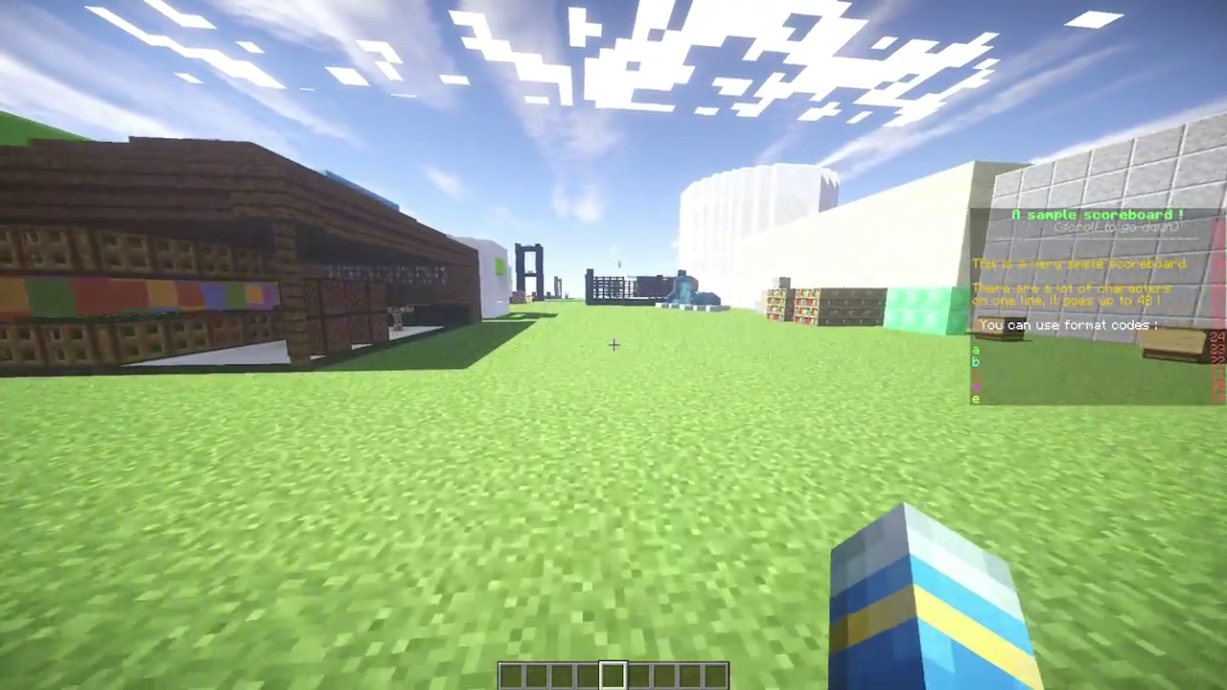
key("w")
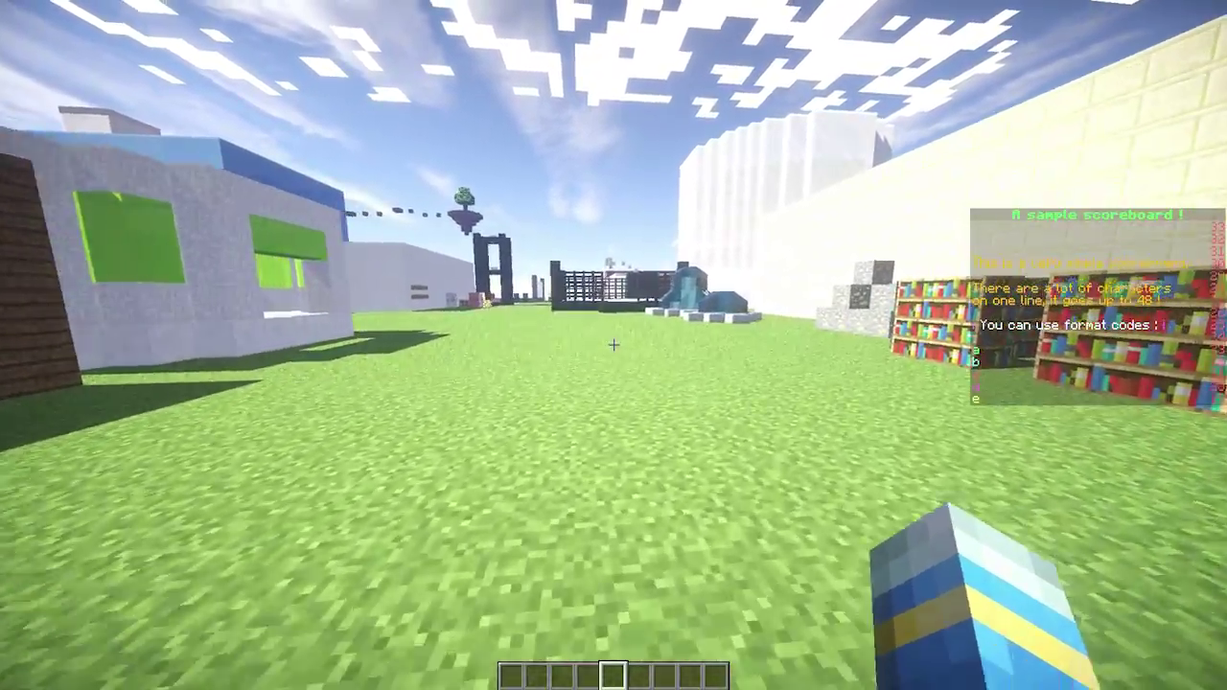
key("w")
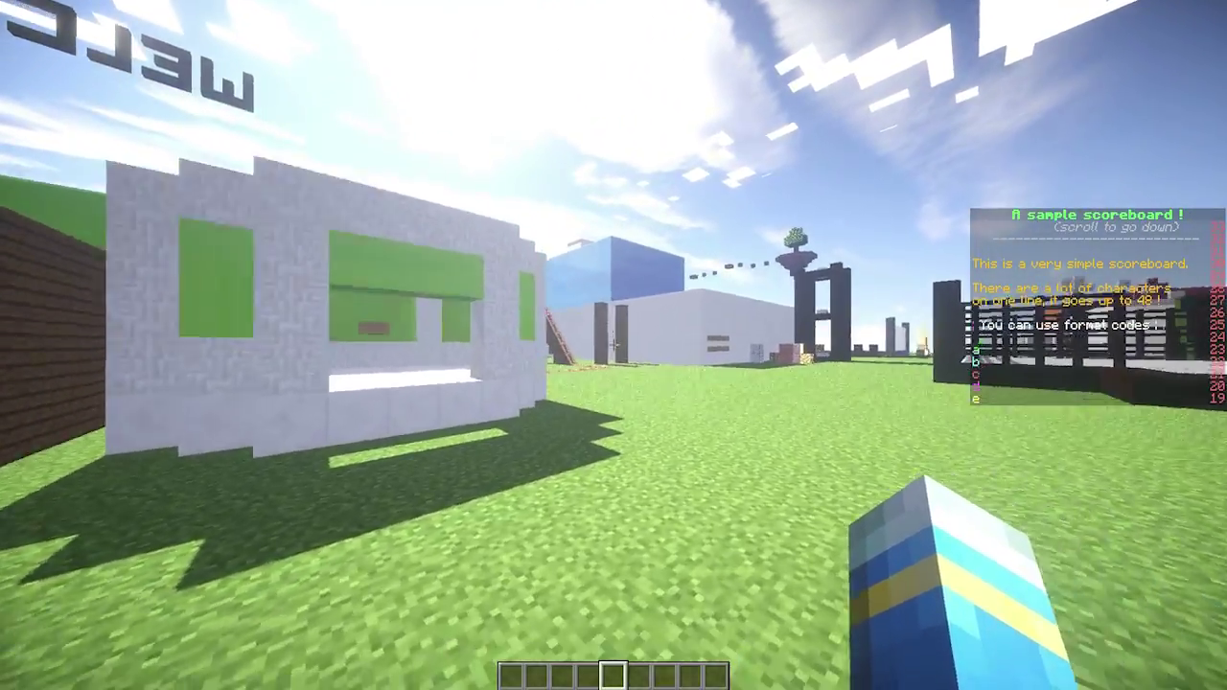
key("w")
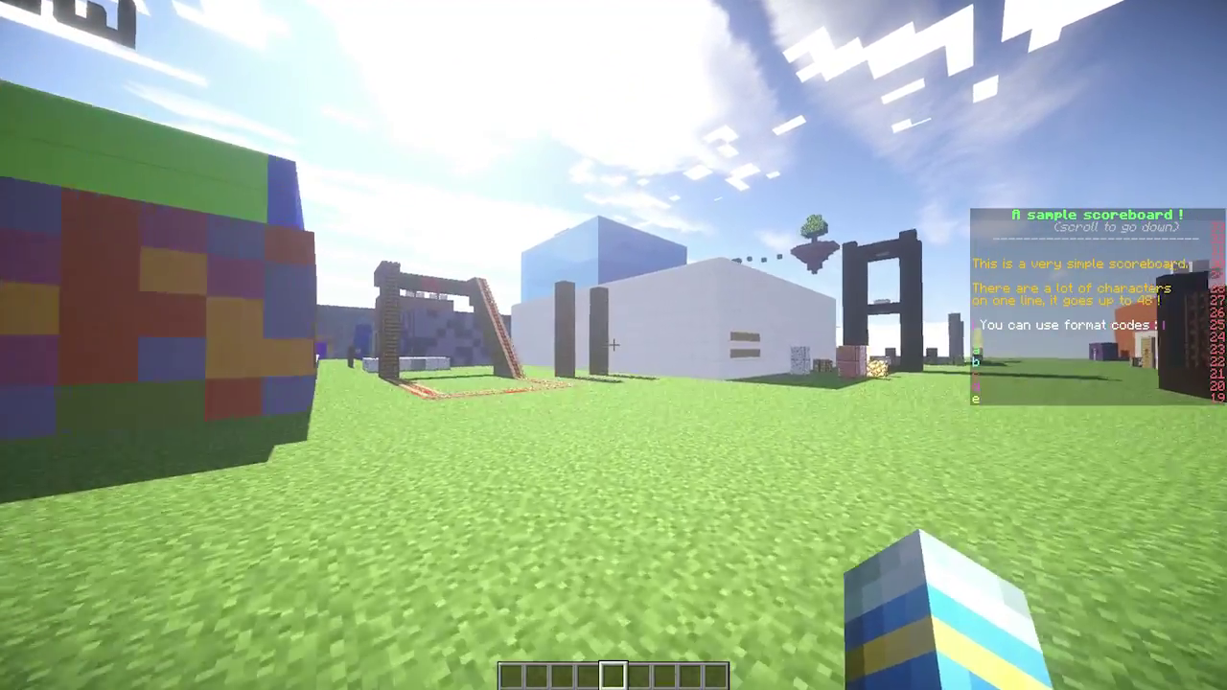
key("w")
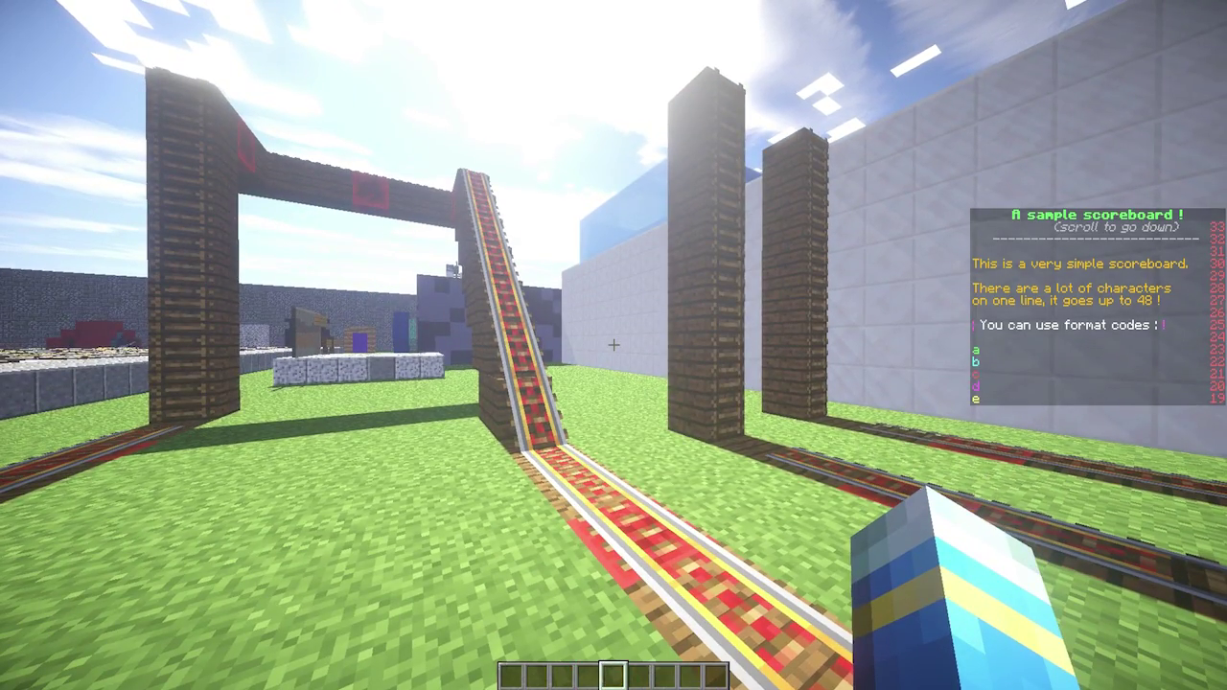
key("w")
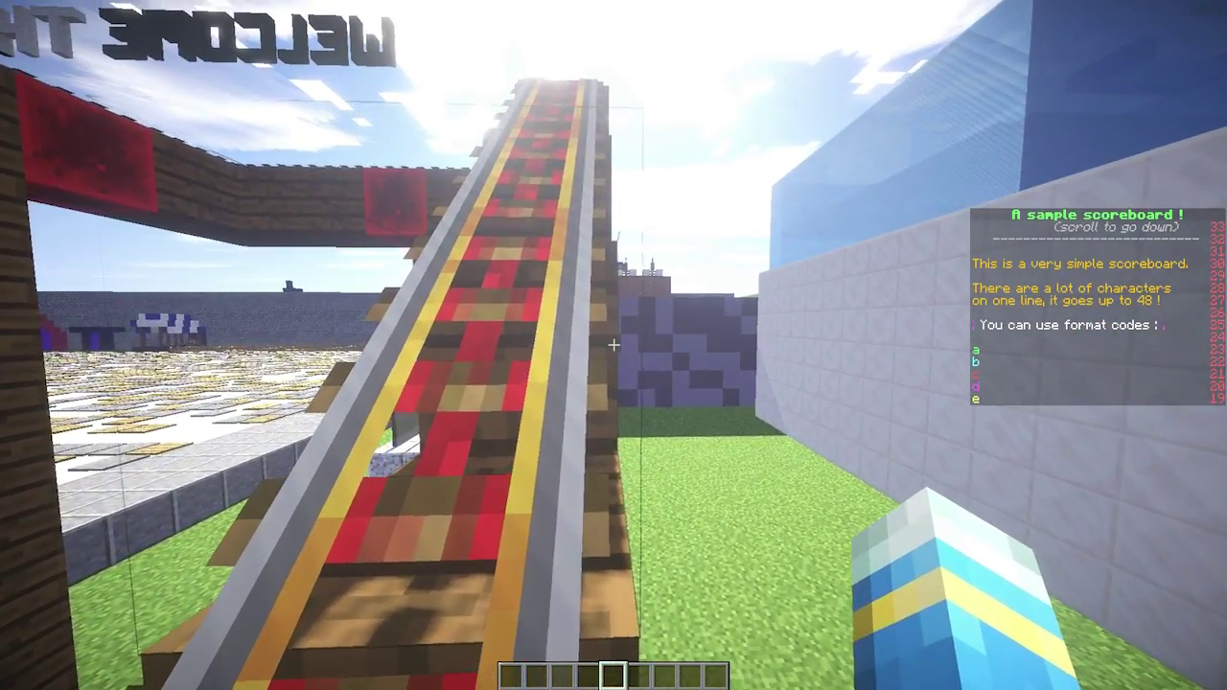
Scroll through the sample scoreboard's format code lines down to its closing line
scroll(613, 345, "down", 4)
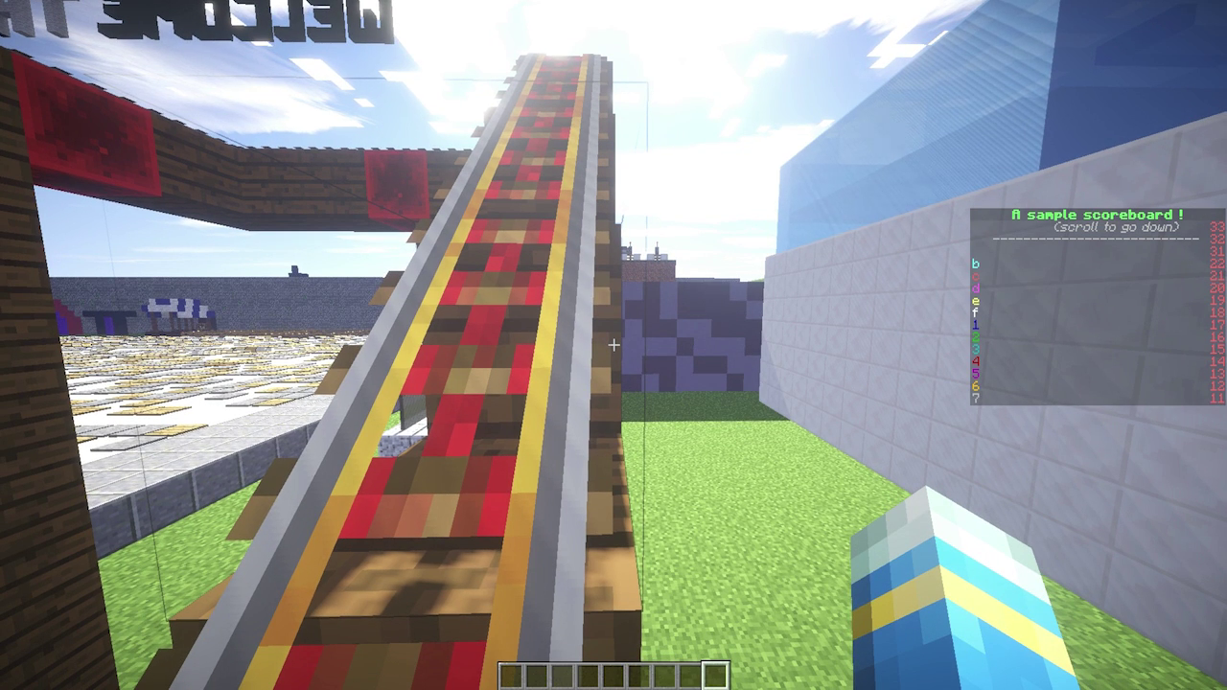
scroll(614, 345, "down", 7)
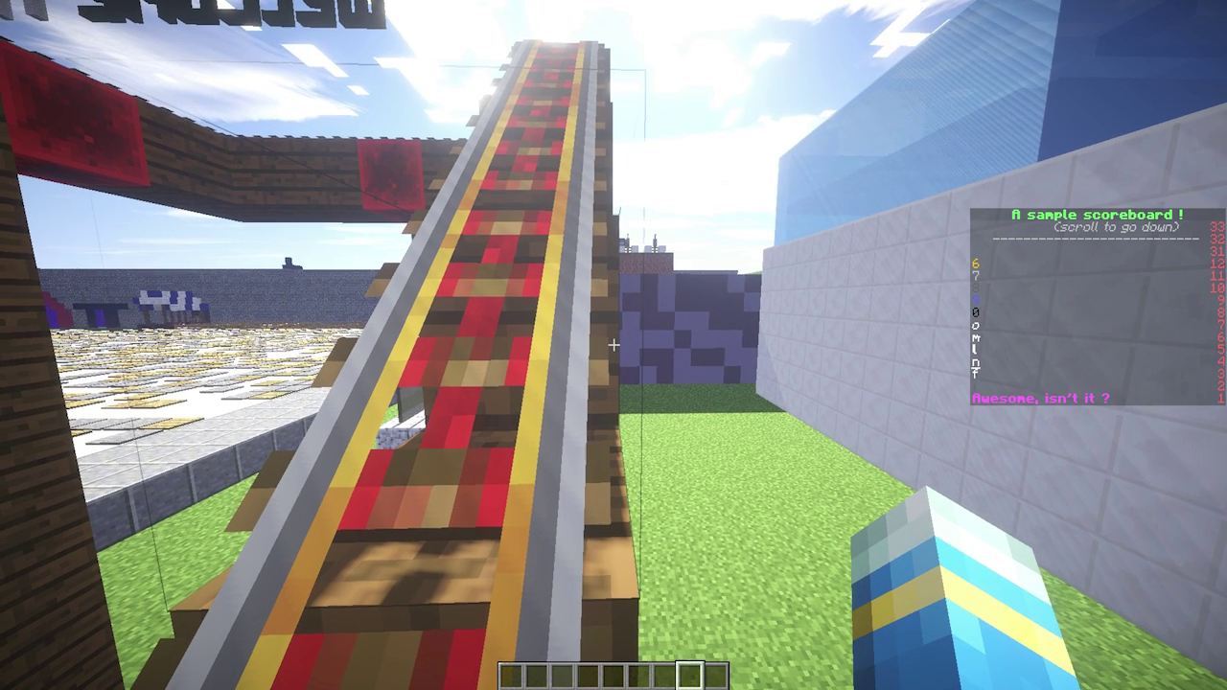
scroll(614, 345, "up", 18)
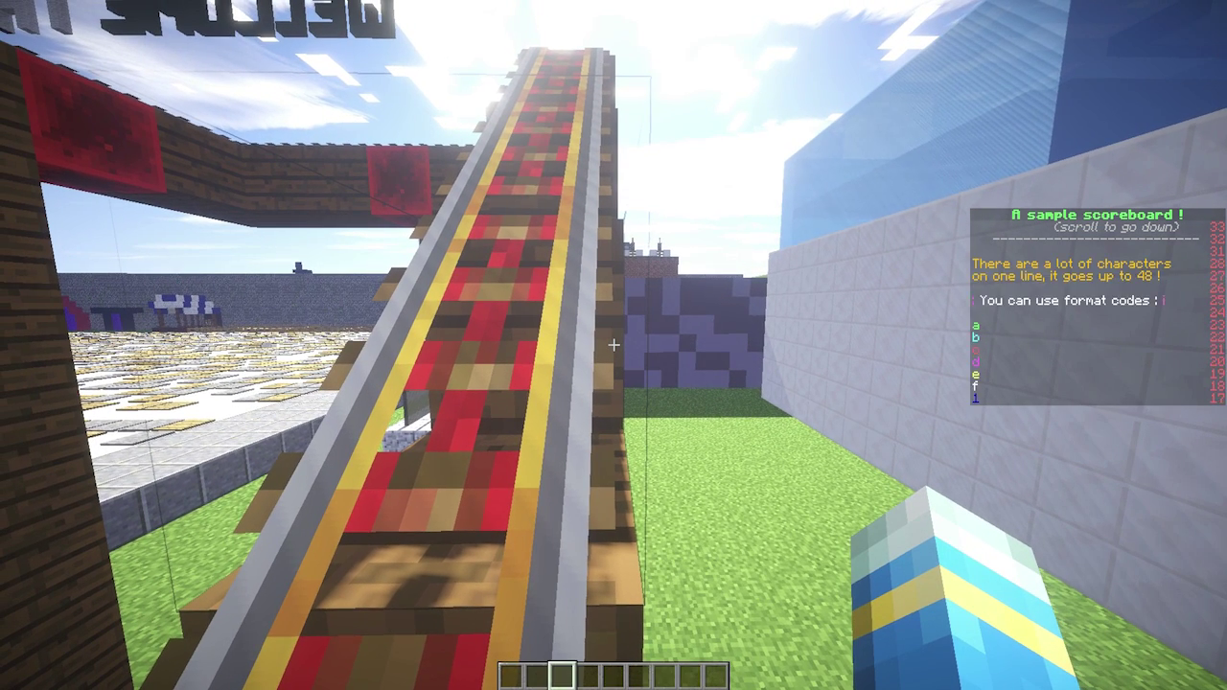
scroll(613, 345, "down", 11)
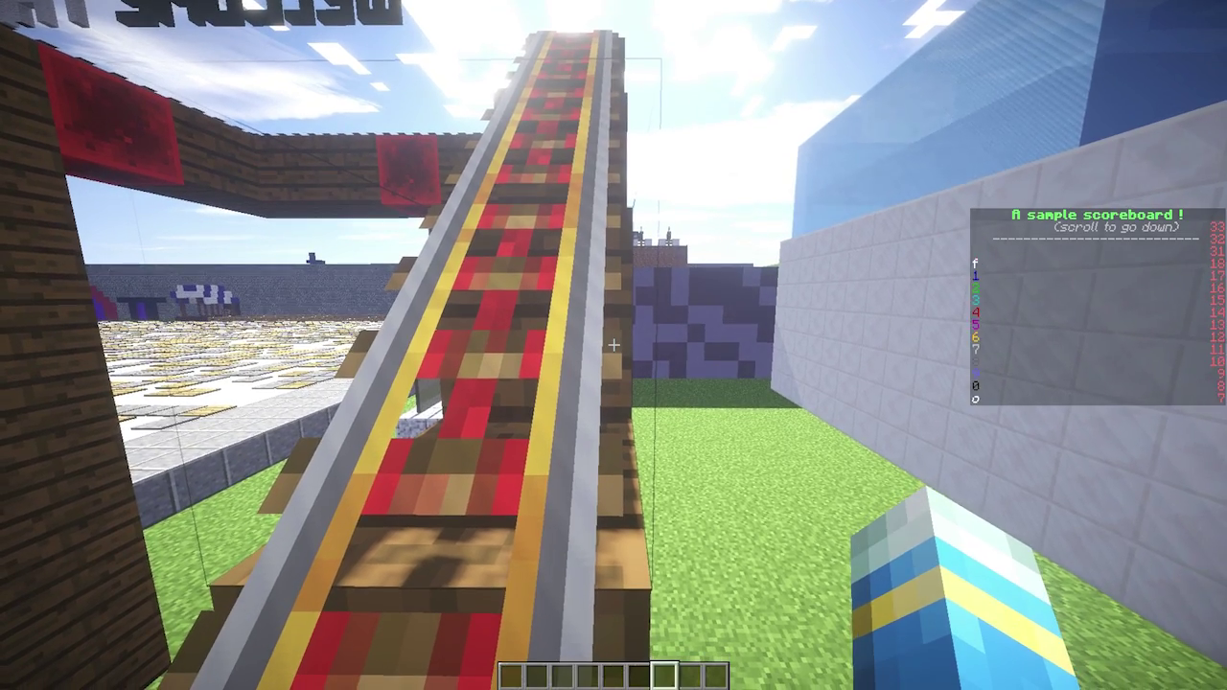
scroll(613, 345, "down", 2)
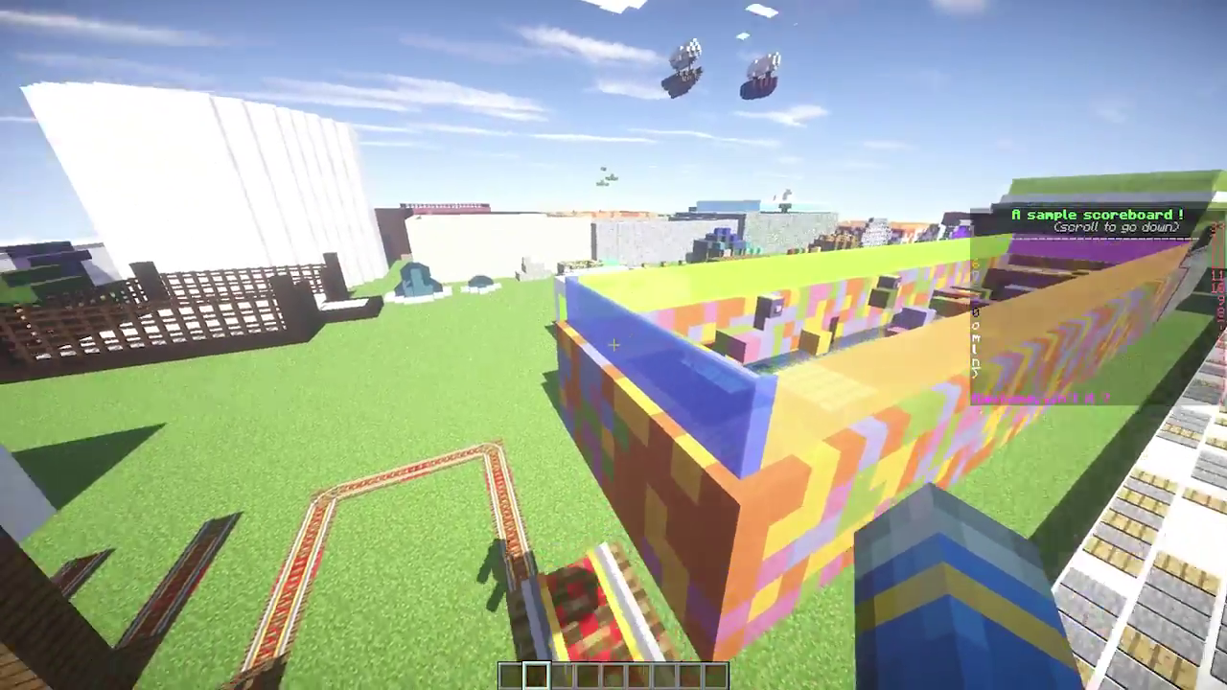
Return the sample scoreboard to its first lines while walking back across the field past the buildings
scroll(614, 345, "up", 3)
key("w")
scroll(613, 345, "up", 5)
scroll(613, 345, "down", 2)
scroll(613, 345, "up", 5)
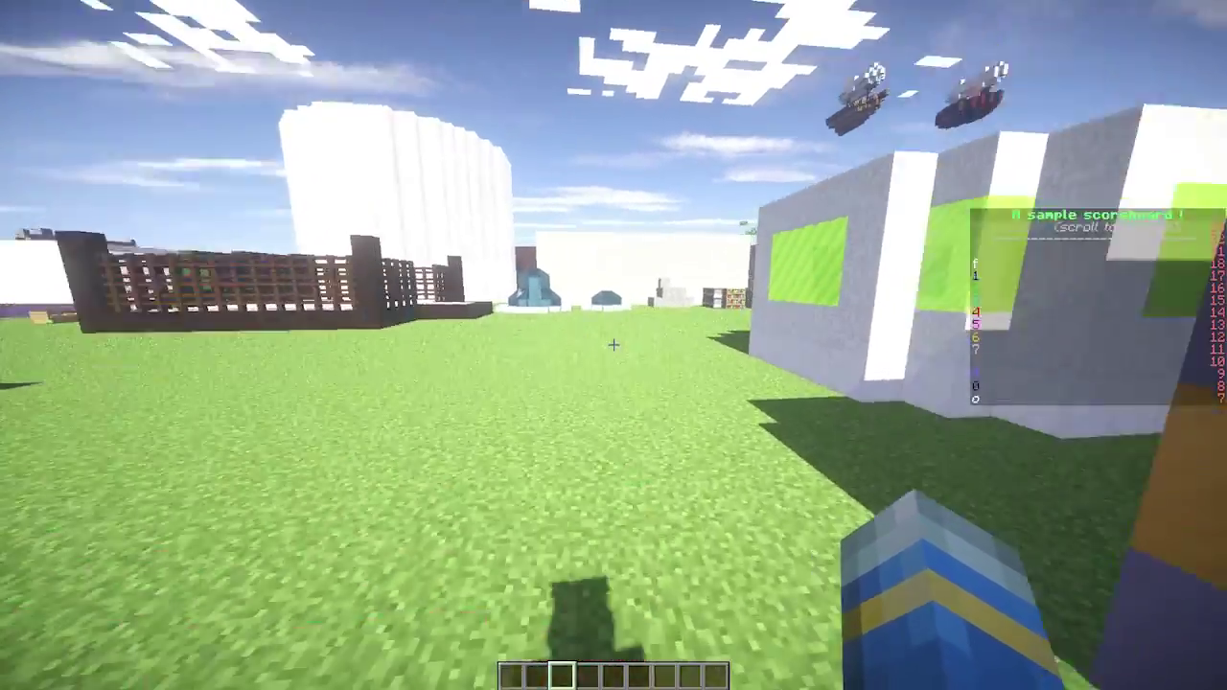
key("w")
scroll(614, 345, "up", 11)
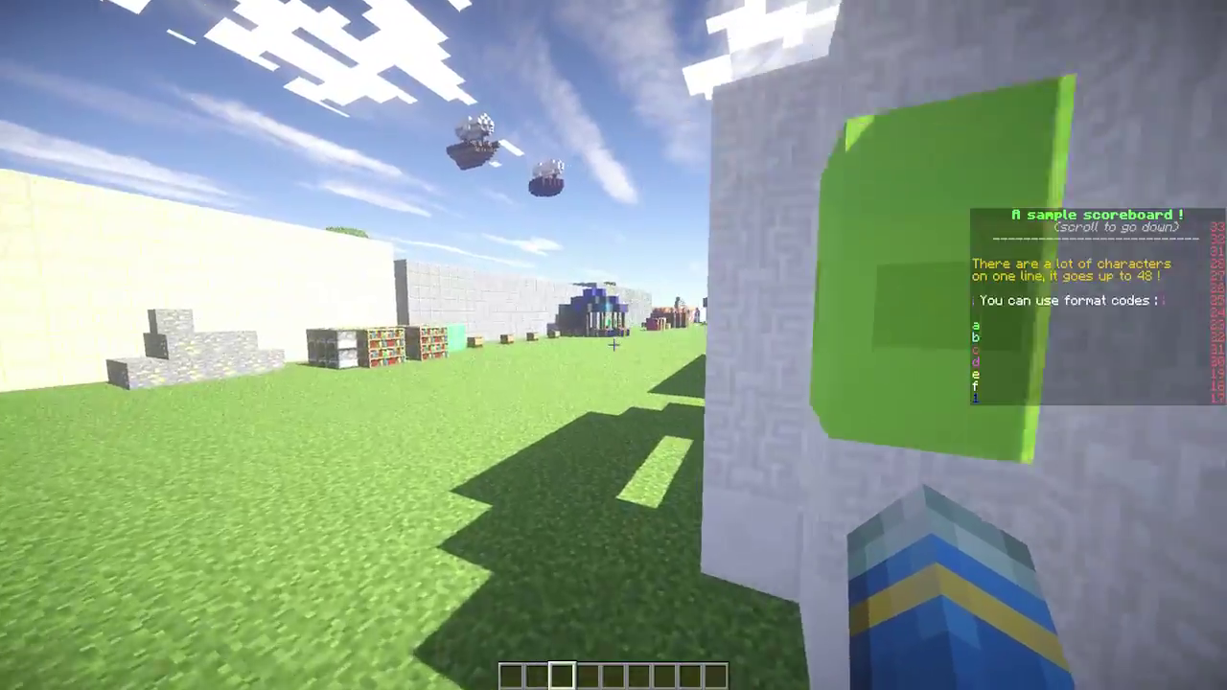
key("w")
scroll(613, 345, "up", 3)
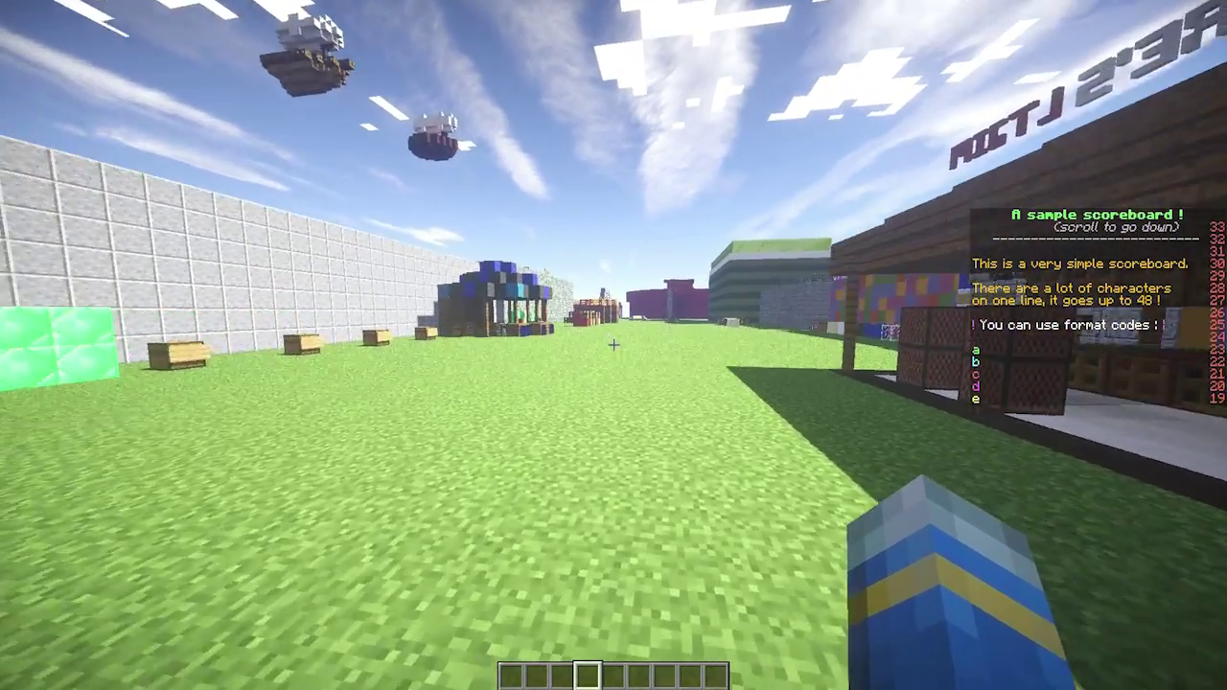
Assign the sample-general-info scoreboard to the player's own account with the /scrollboard player command
key("t")
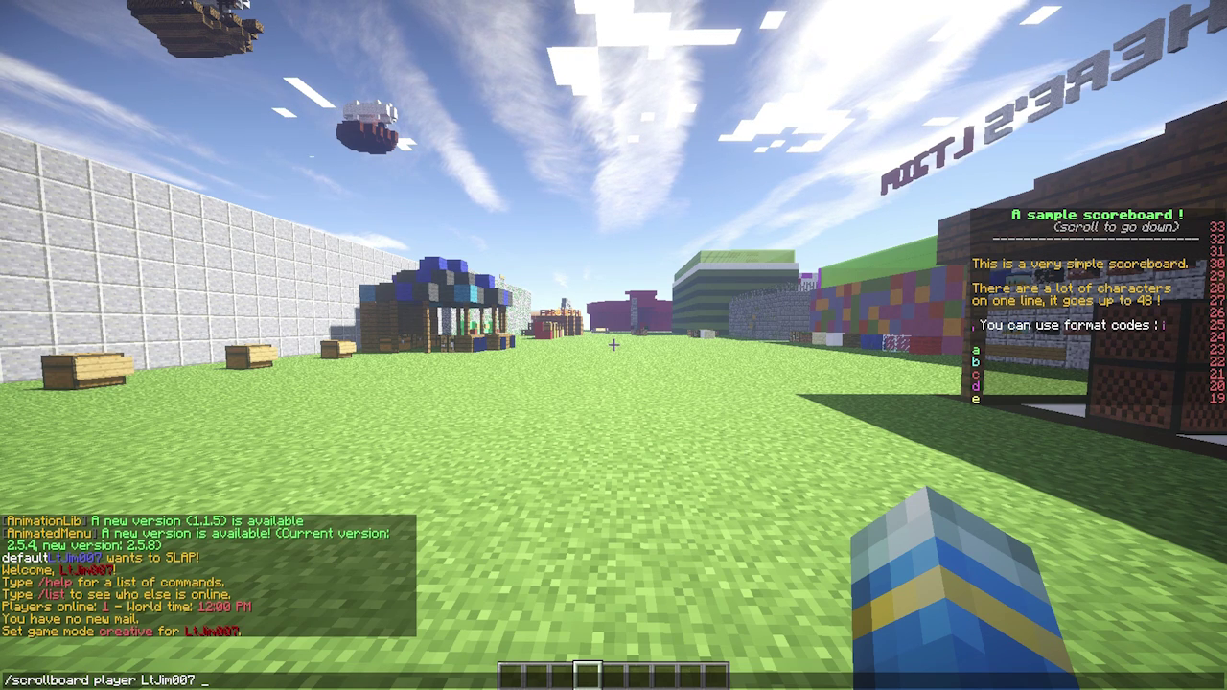
type("sample-general-info")
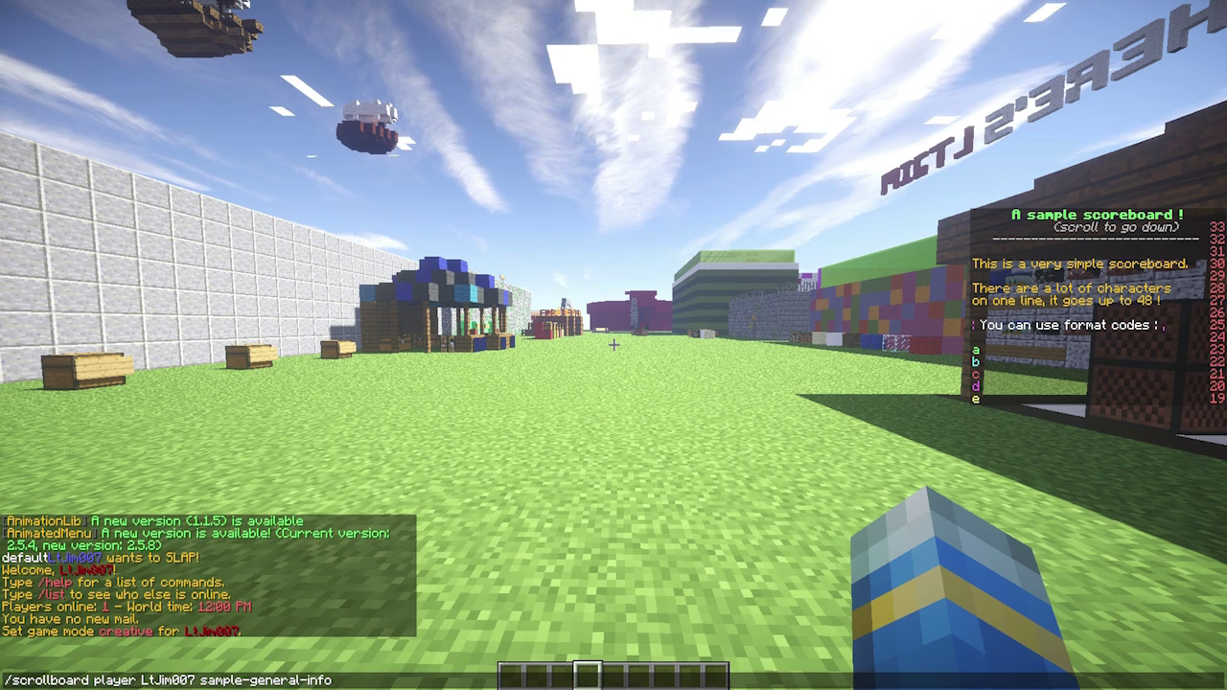
key("Return")
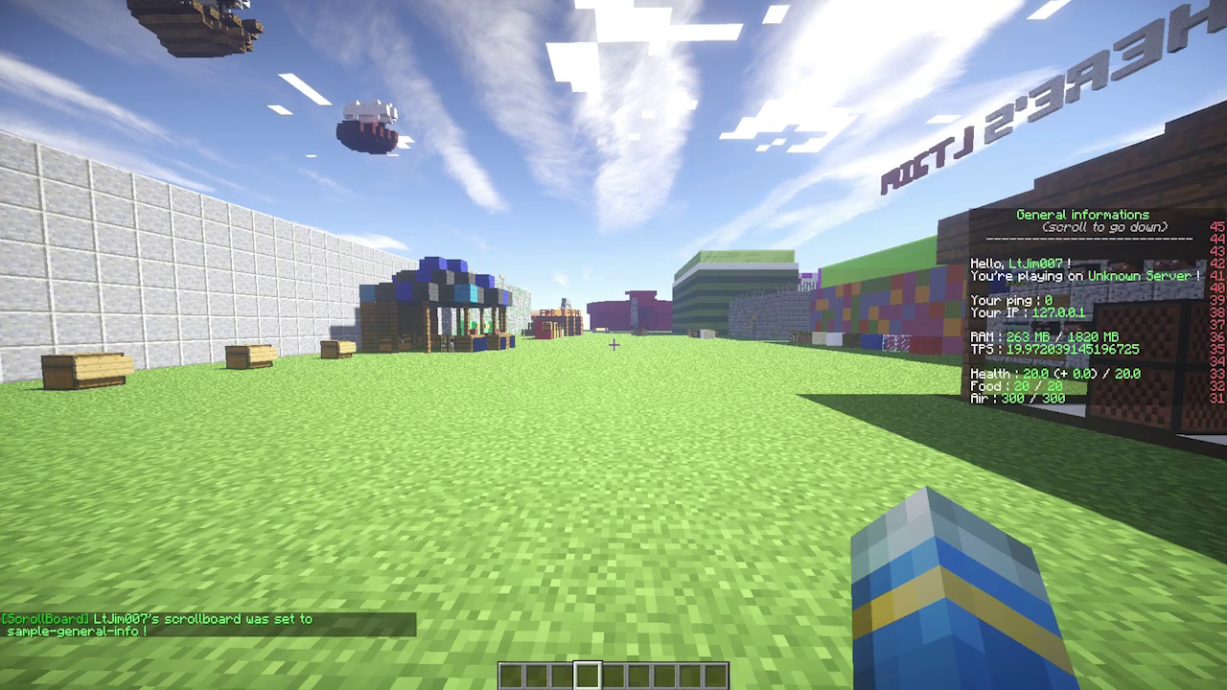
key("w")
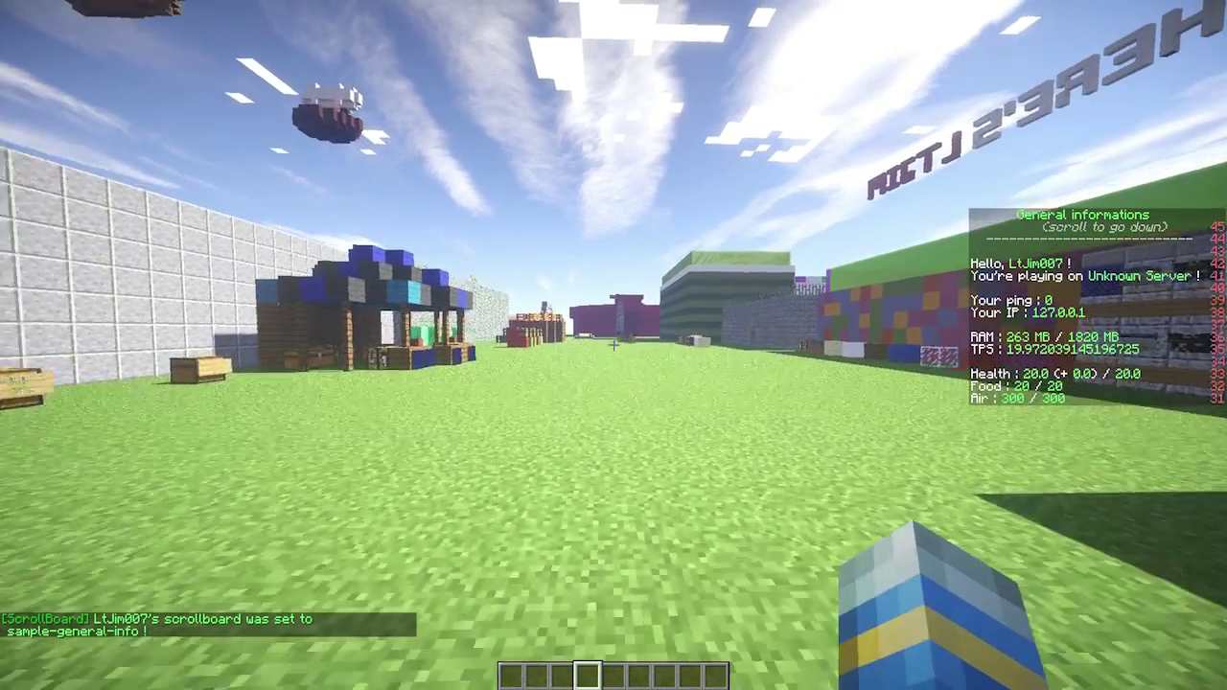
key("w")
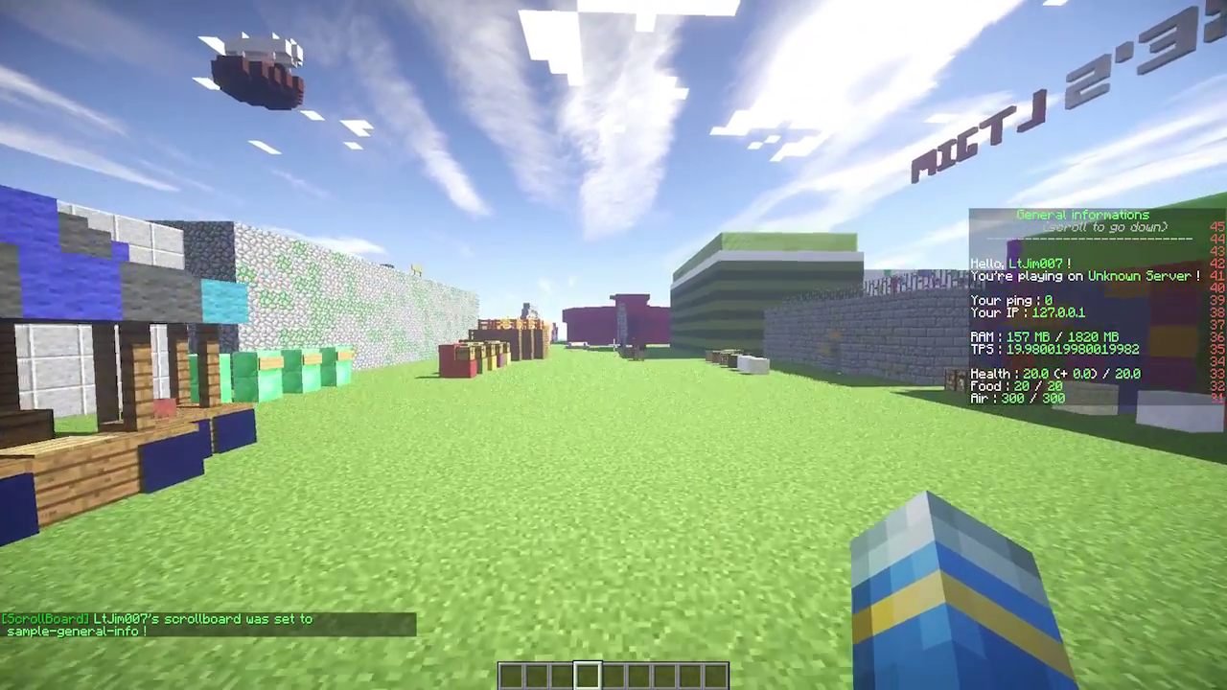
key("w")
key("t")
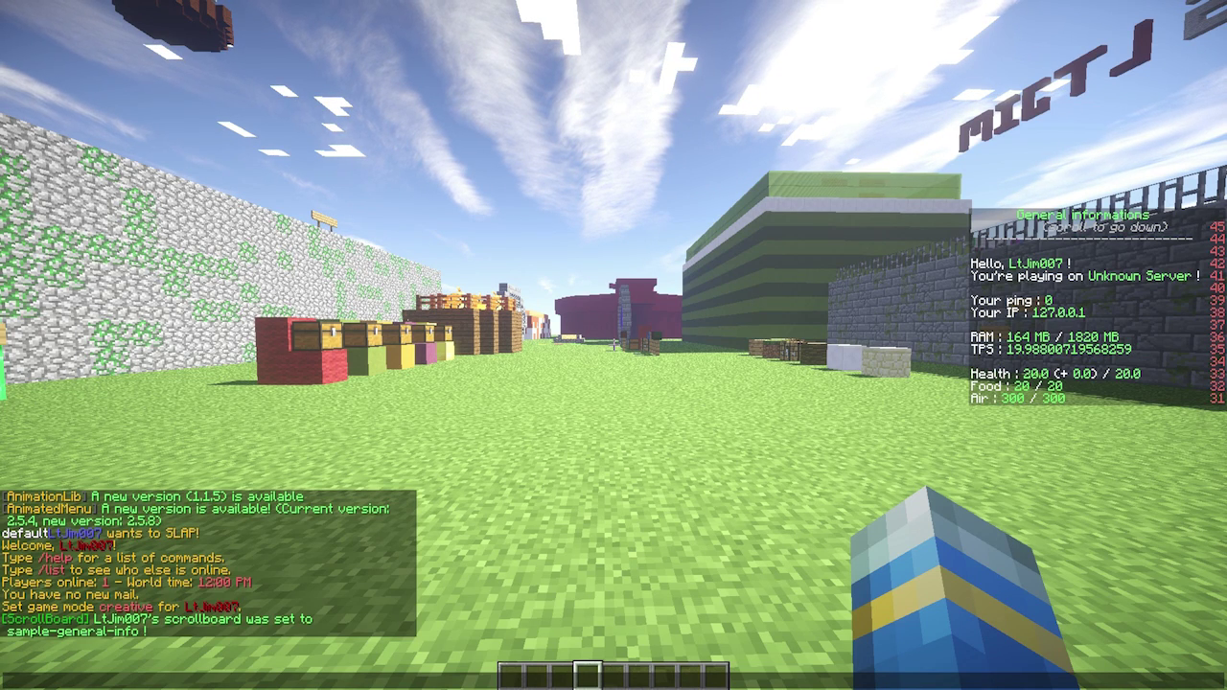
key("Escape")
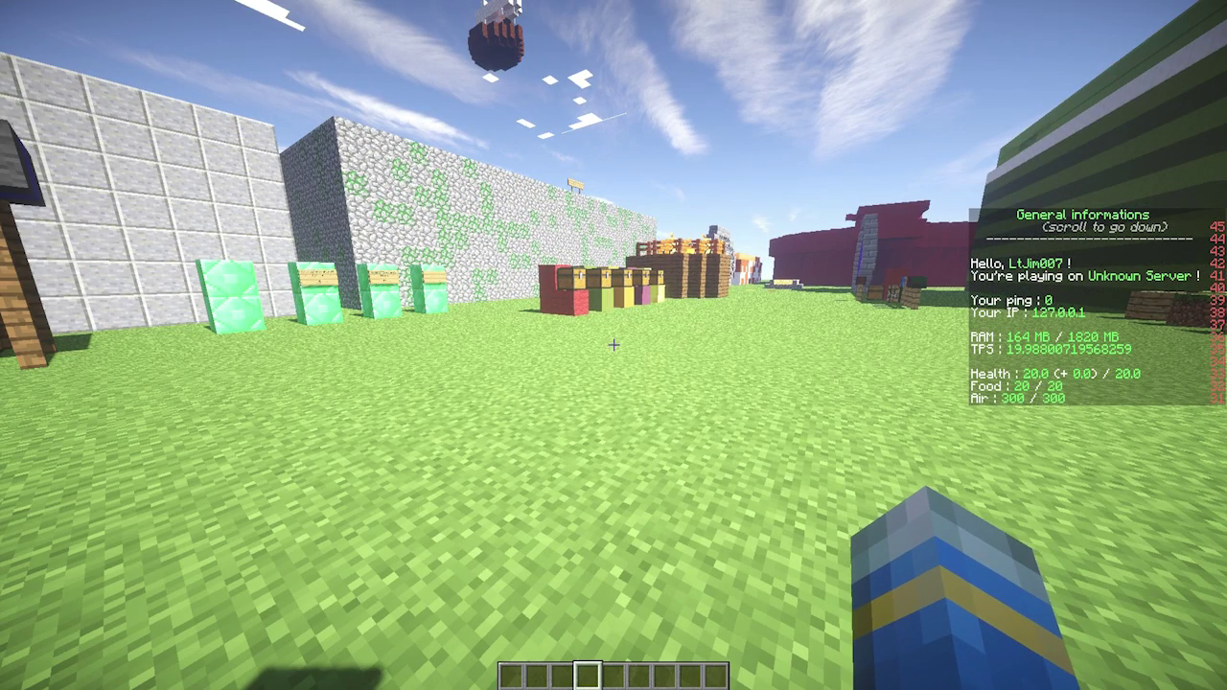
key("w")
key("w")
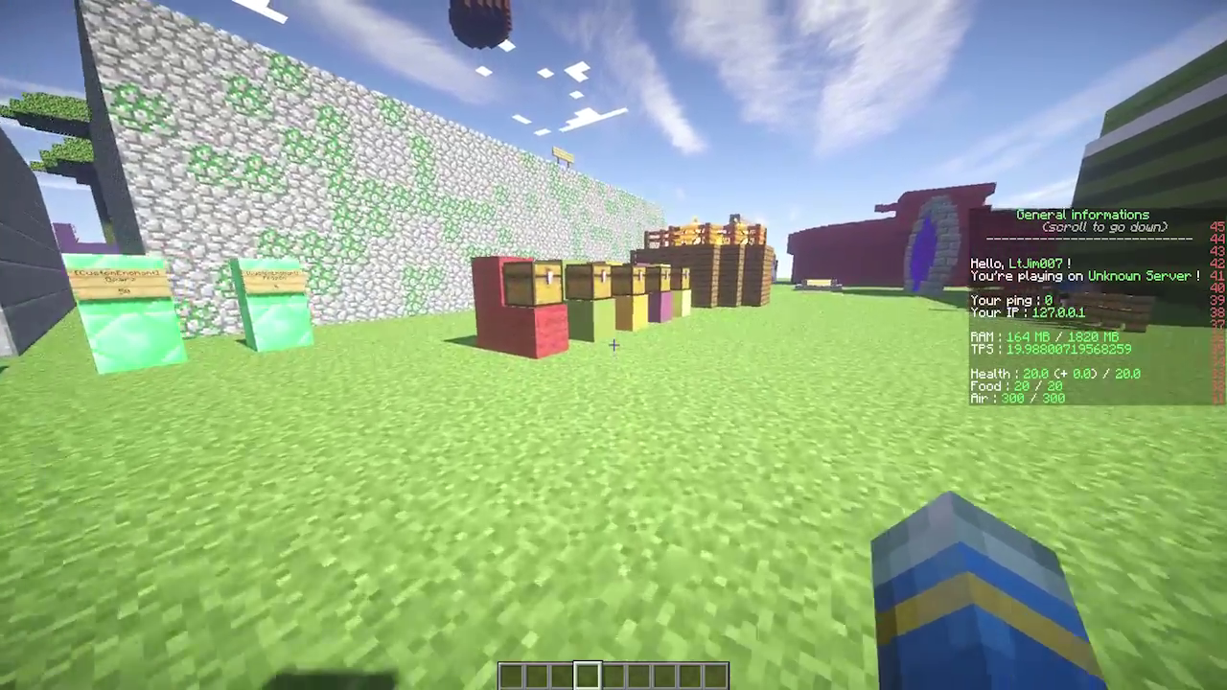
key("w")
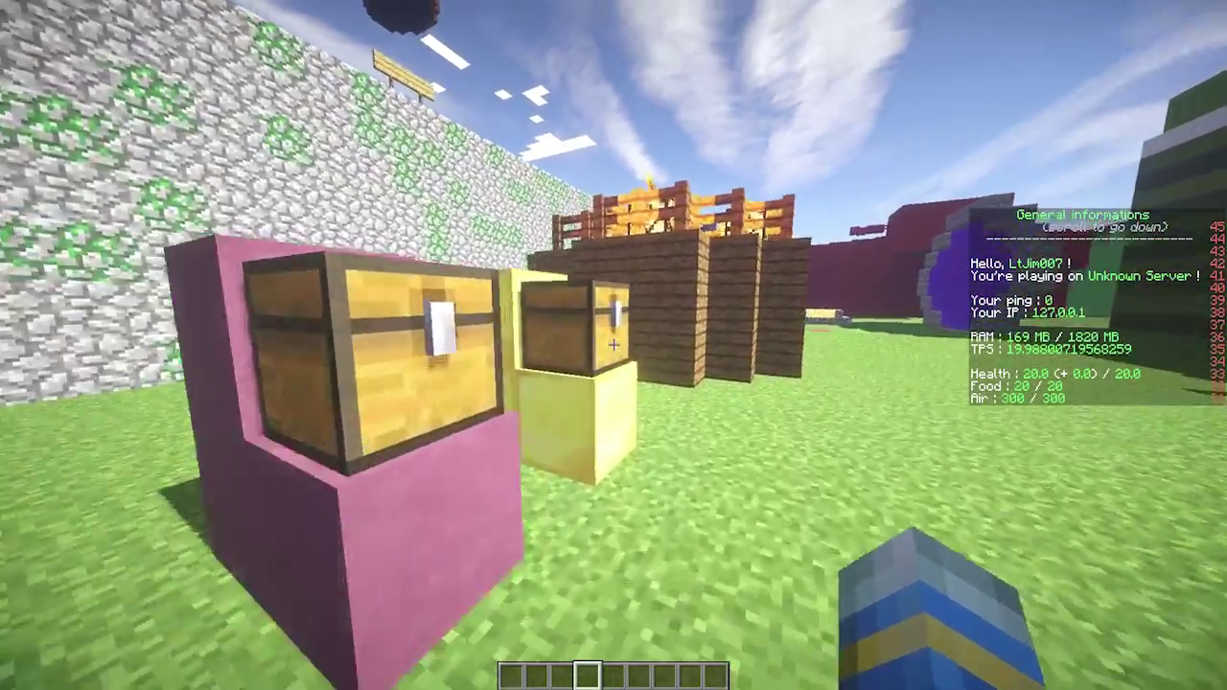
key("space")
key("w")
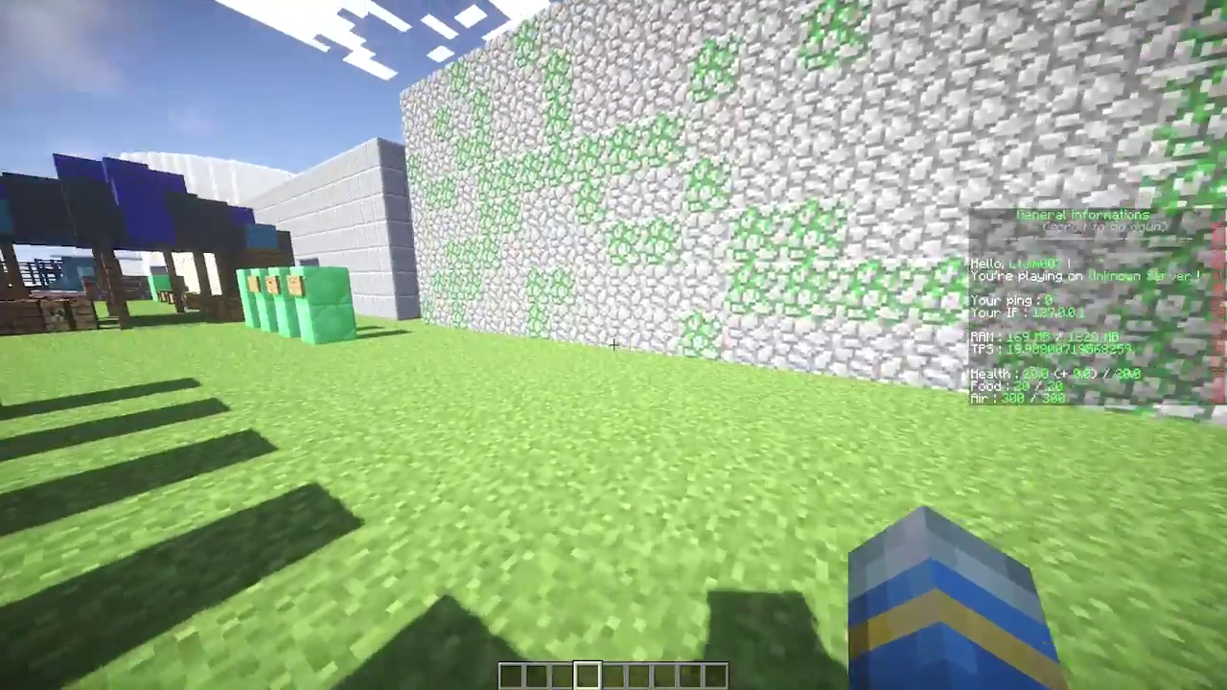
key("w")
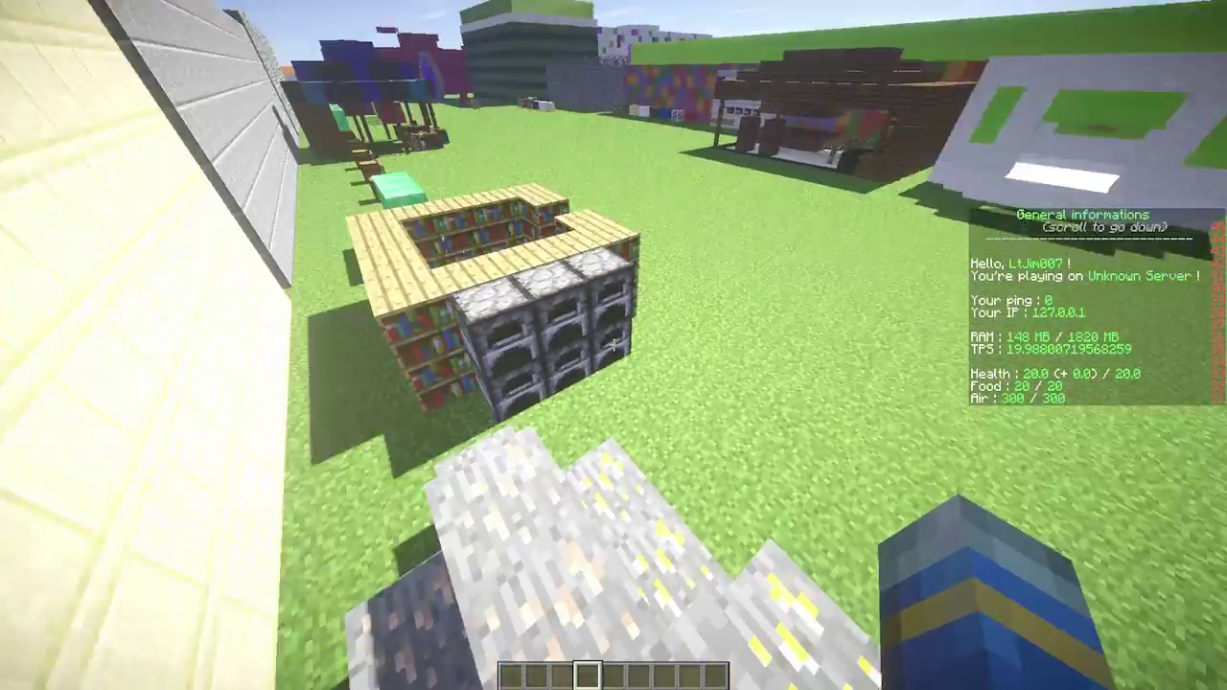
key("w")
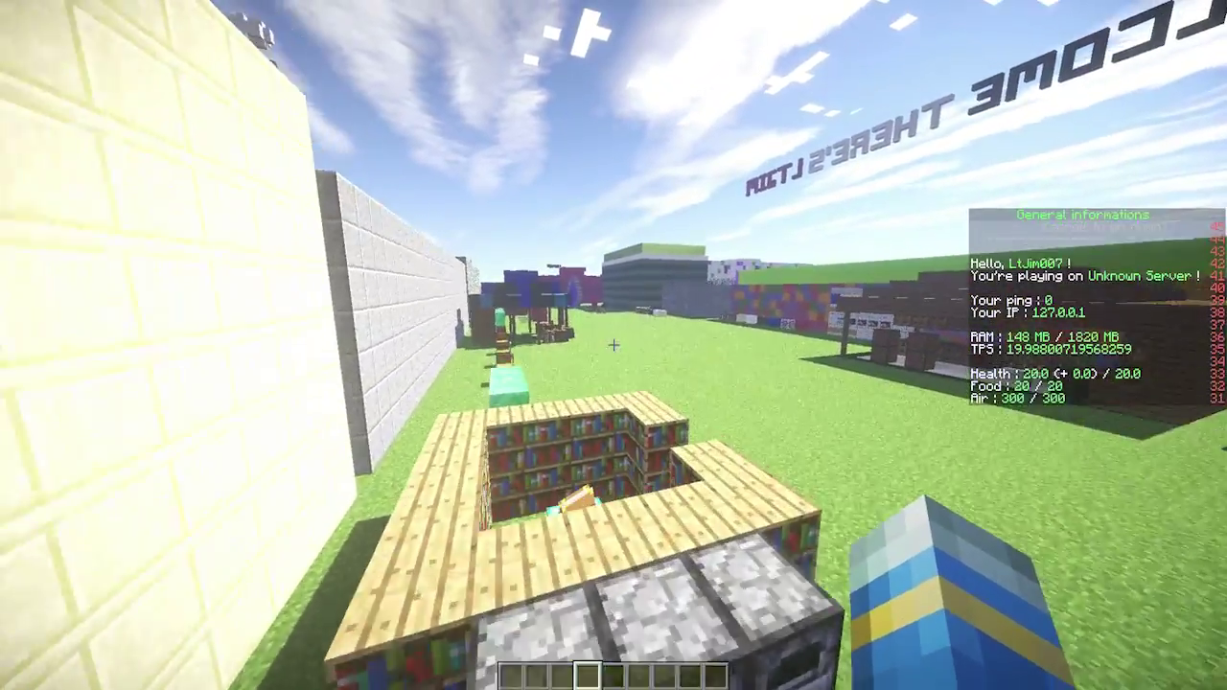
key("w")
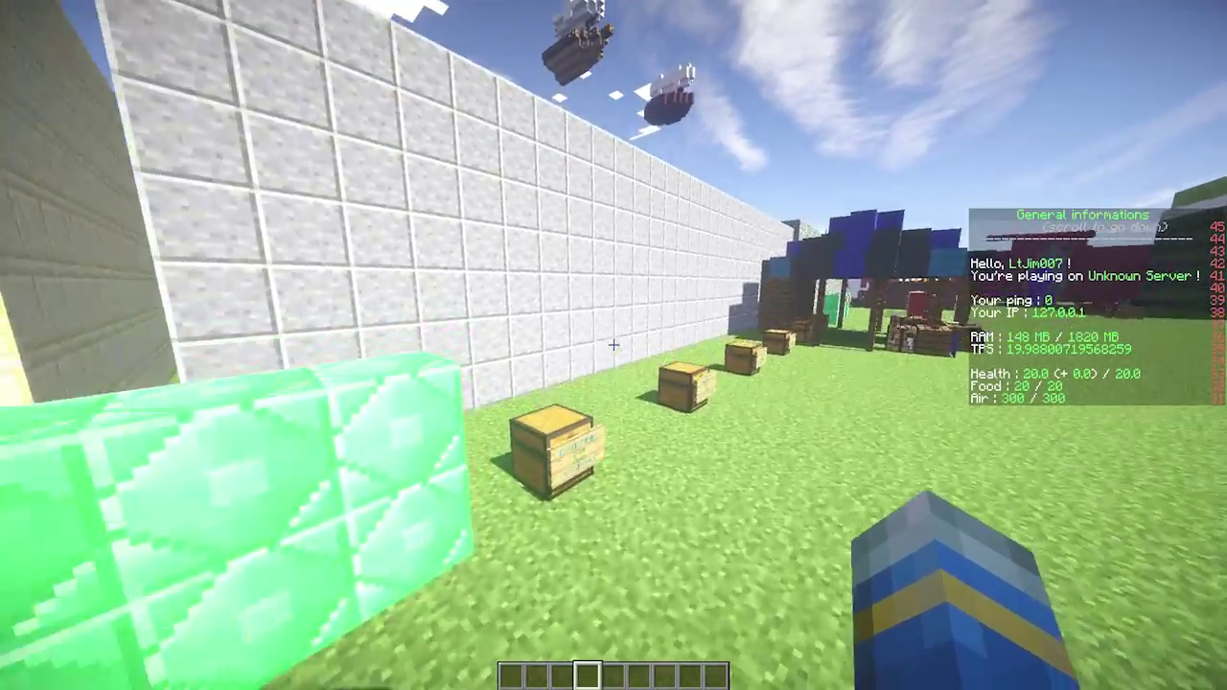
key("w")
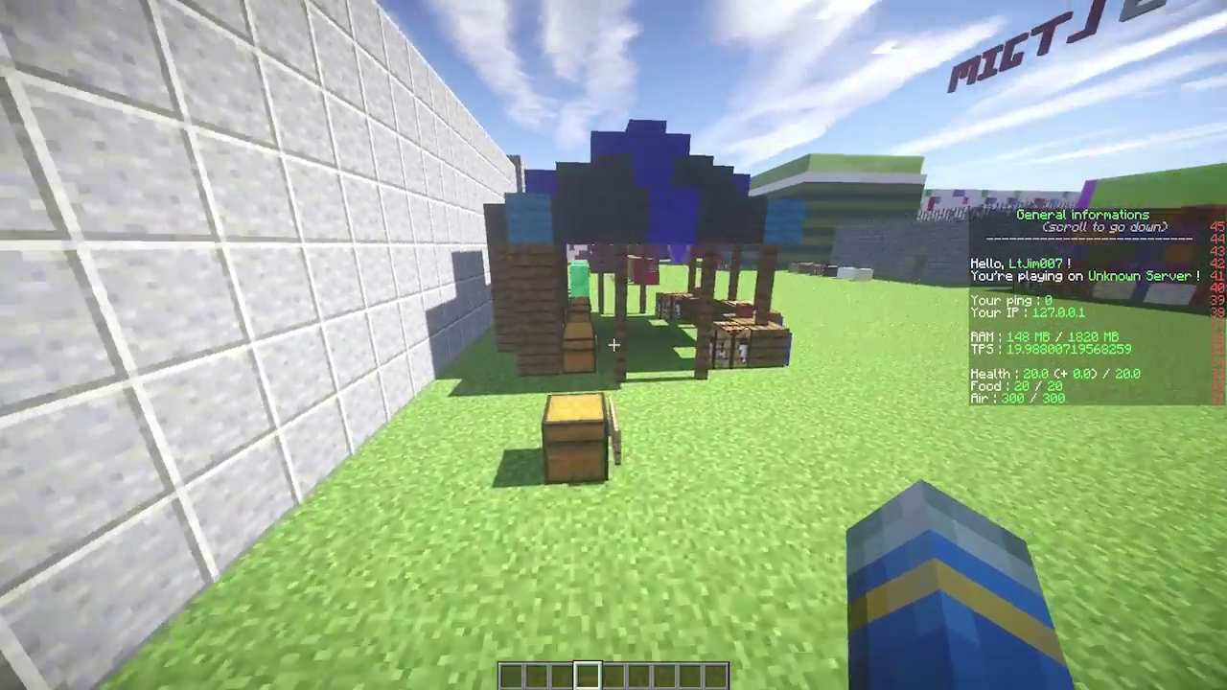
key("w")
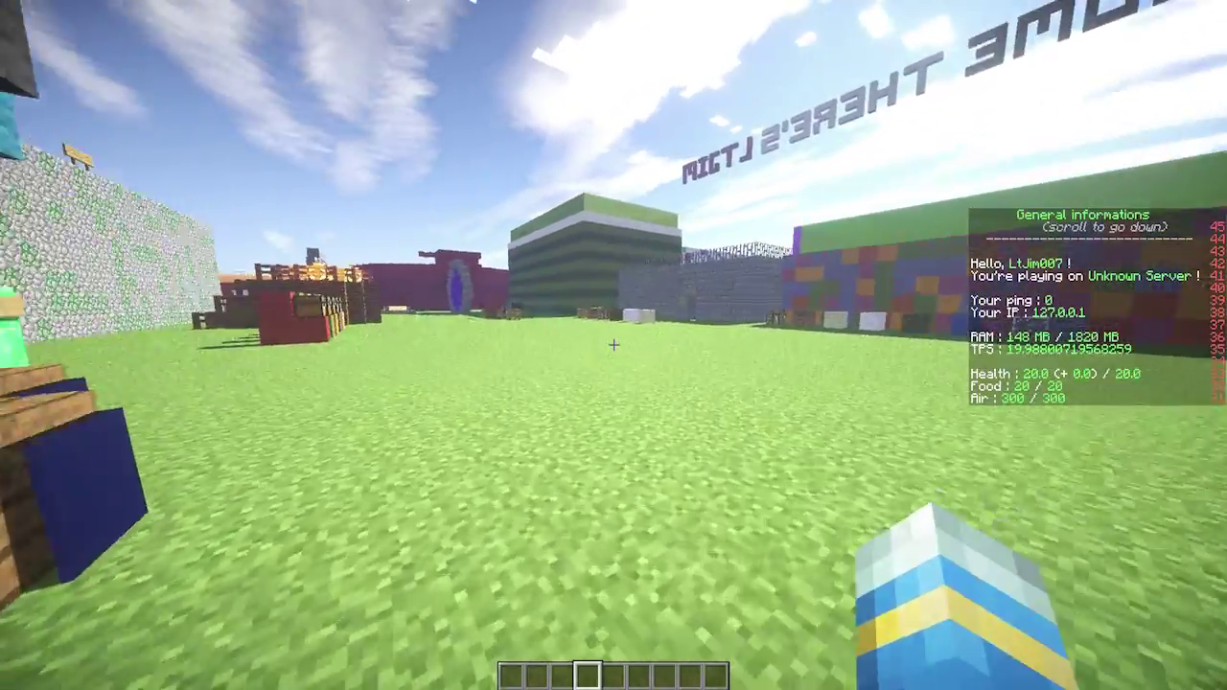
key("w")
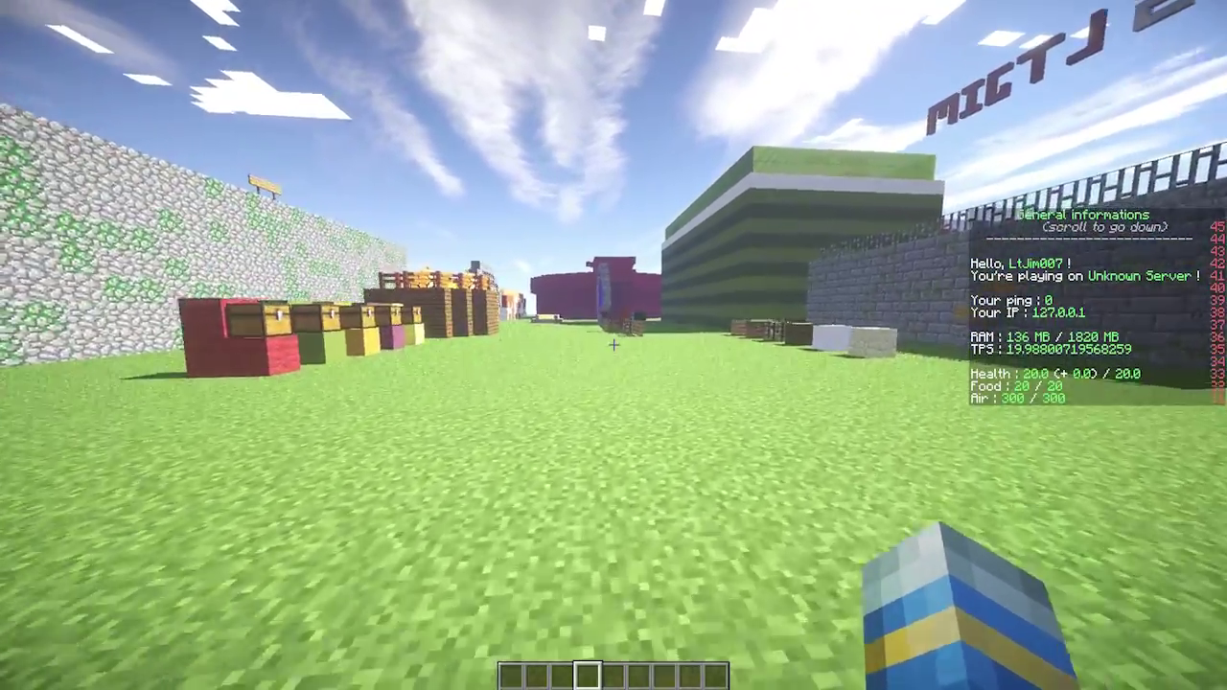
key("w")
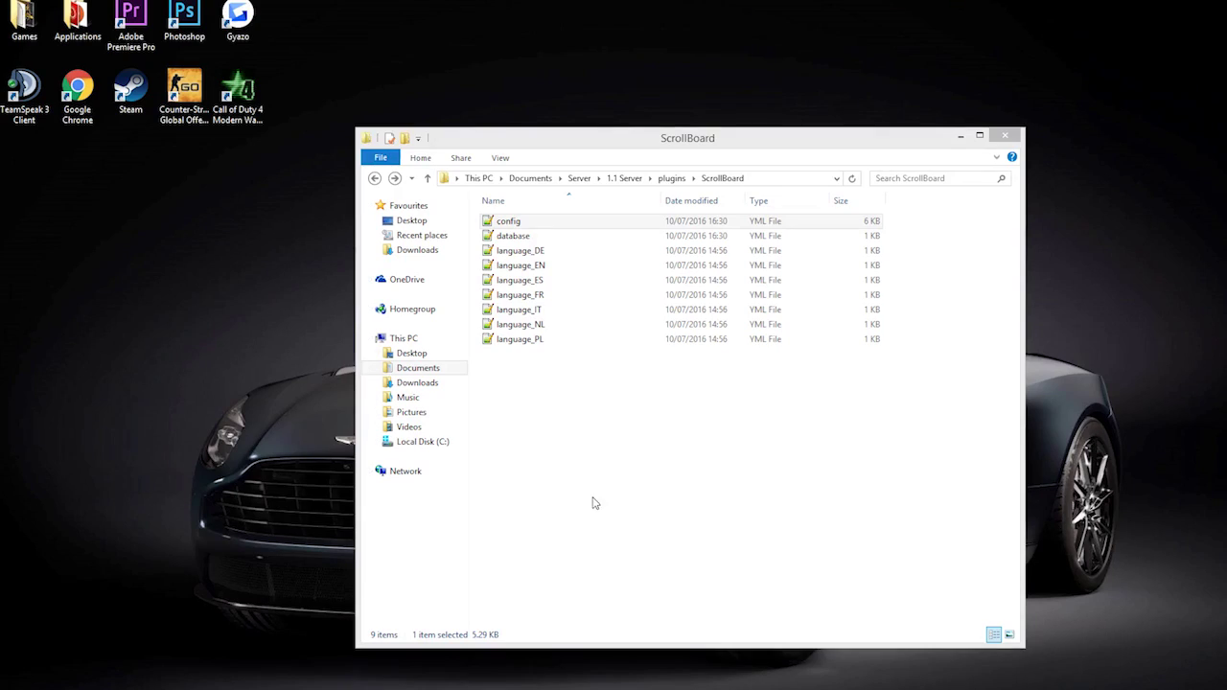
In File Explorer's ScrollBoard plugin folder, go through the language files one by one from language_DE to language_PL
left_click_drag(596, 501, 551, 257)
left_click(553, 253)
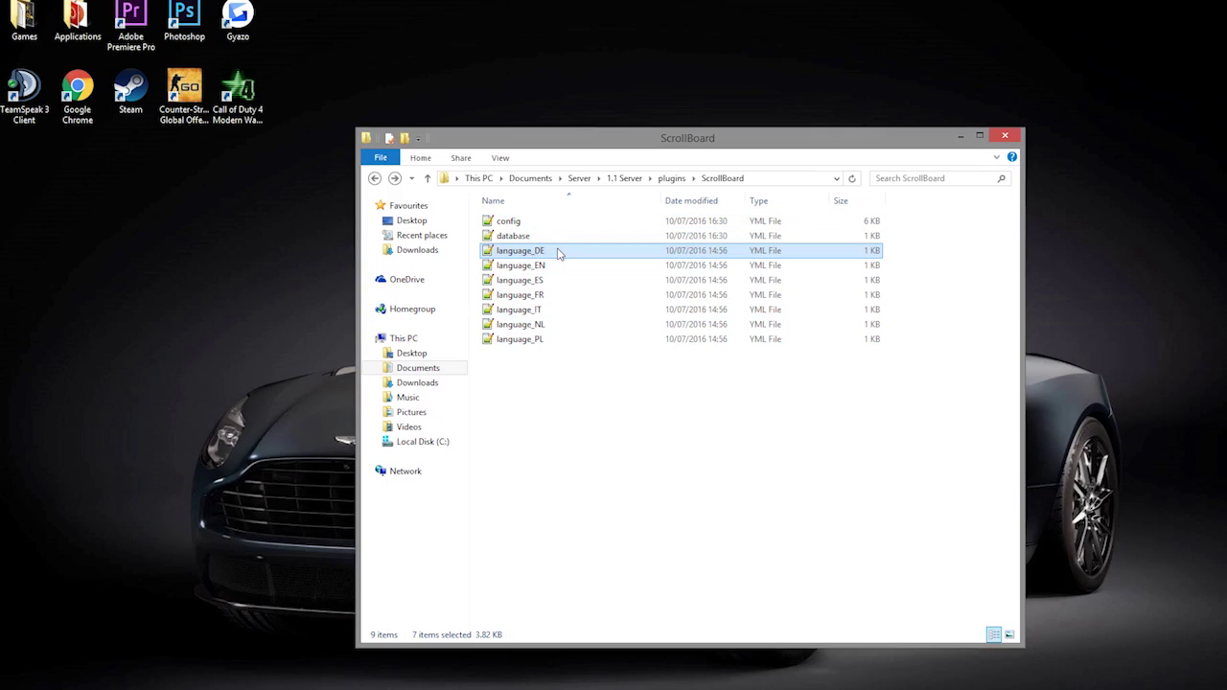
left_click(556, 266)
left_click(551, 280)
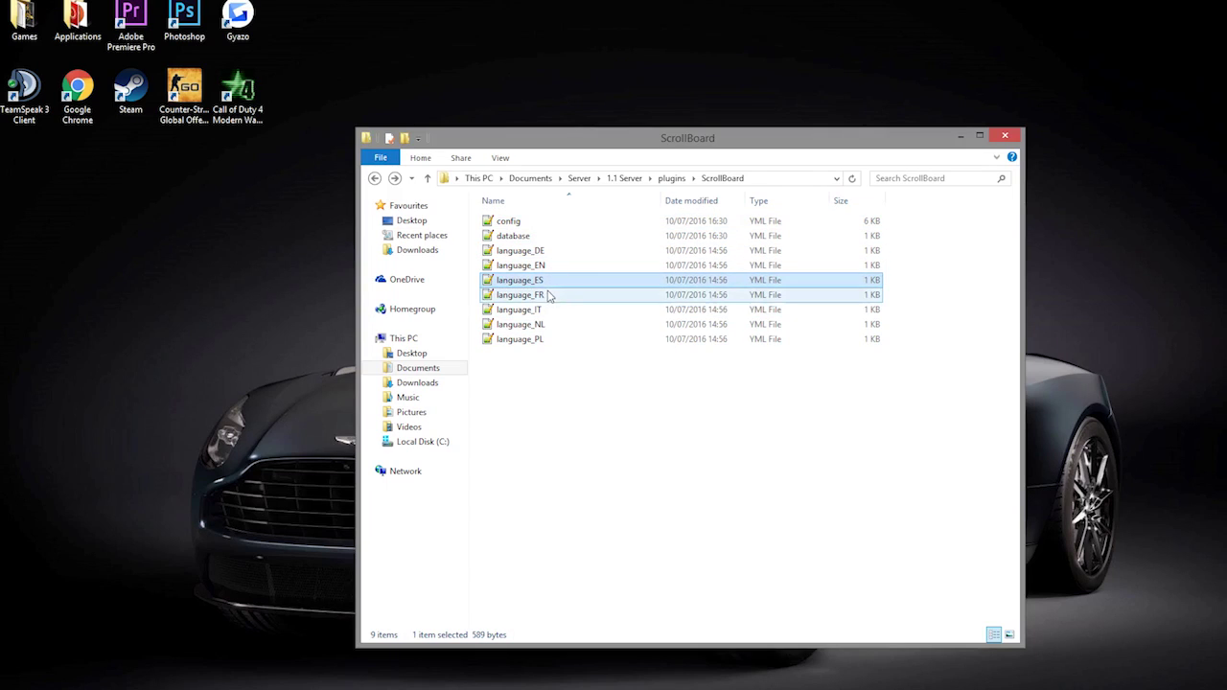
left_click(553, 294)
left_click(554, 308)
left_click(554, 324)
left_click(554, 339)
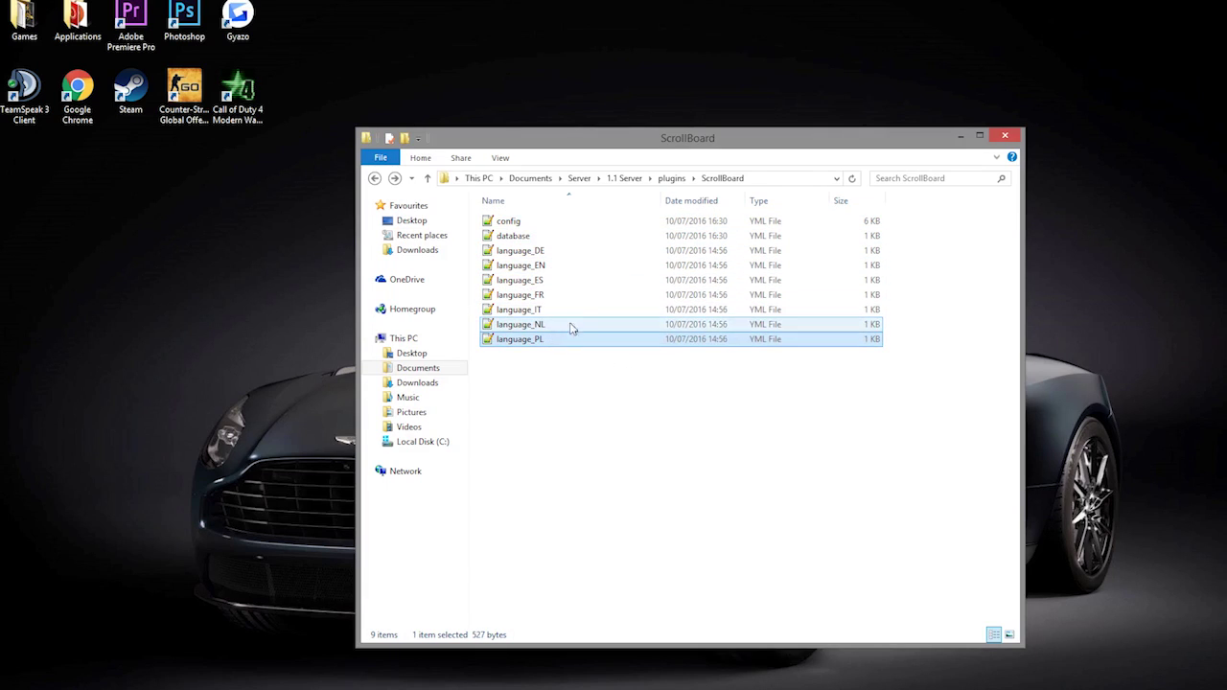
Open the plugin's config file and examine its language-file, auto-update, default scrollboard and world scrollboard settings
left_click(549, 237)
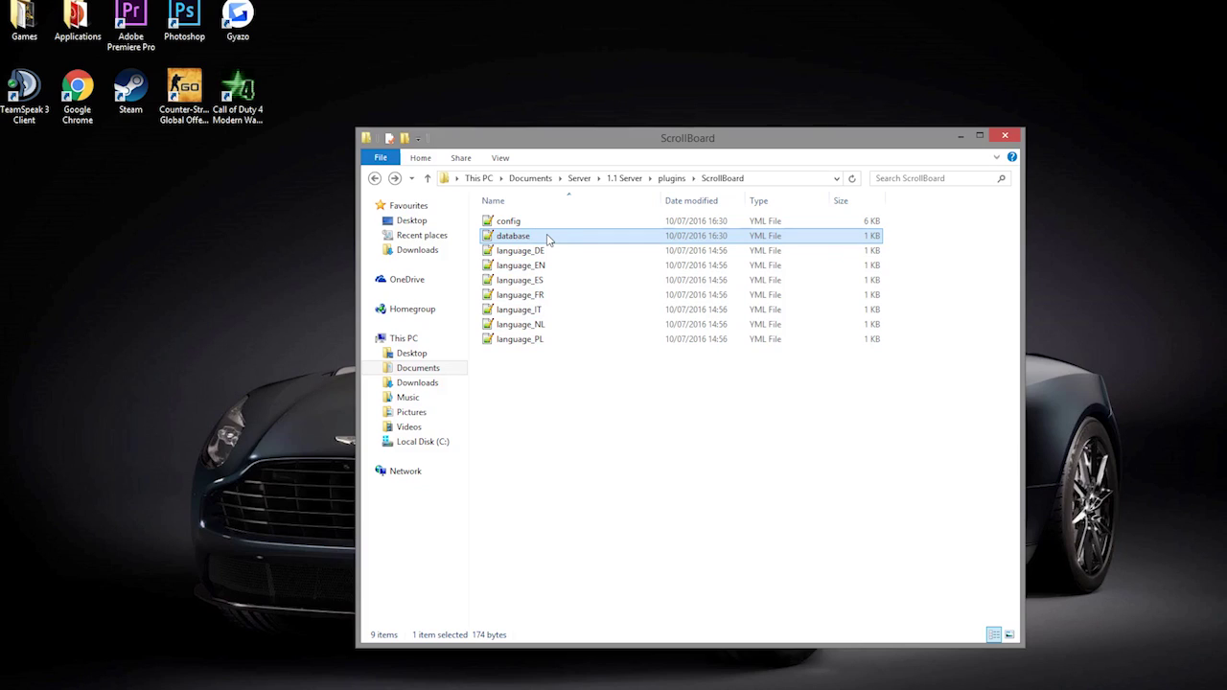
double_click(505, 221)
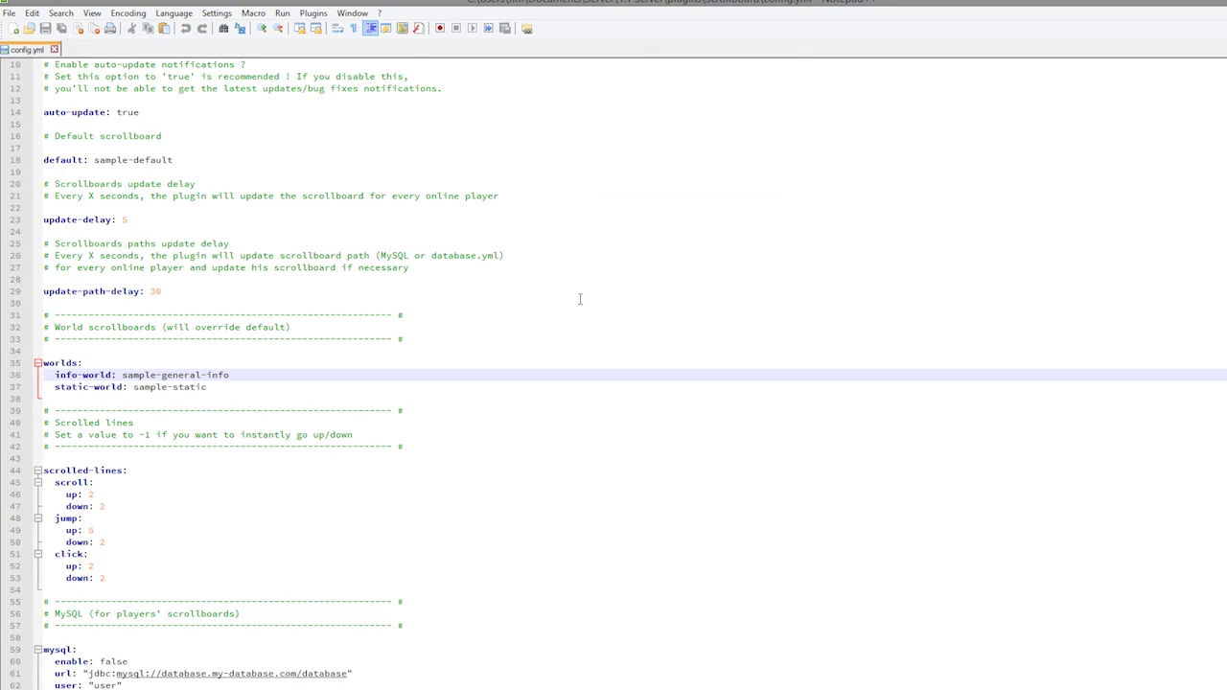
scroll(652, 392, "up", 3)
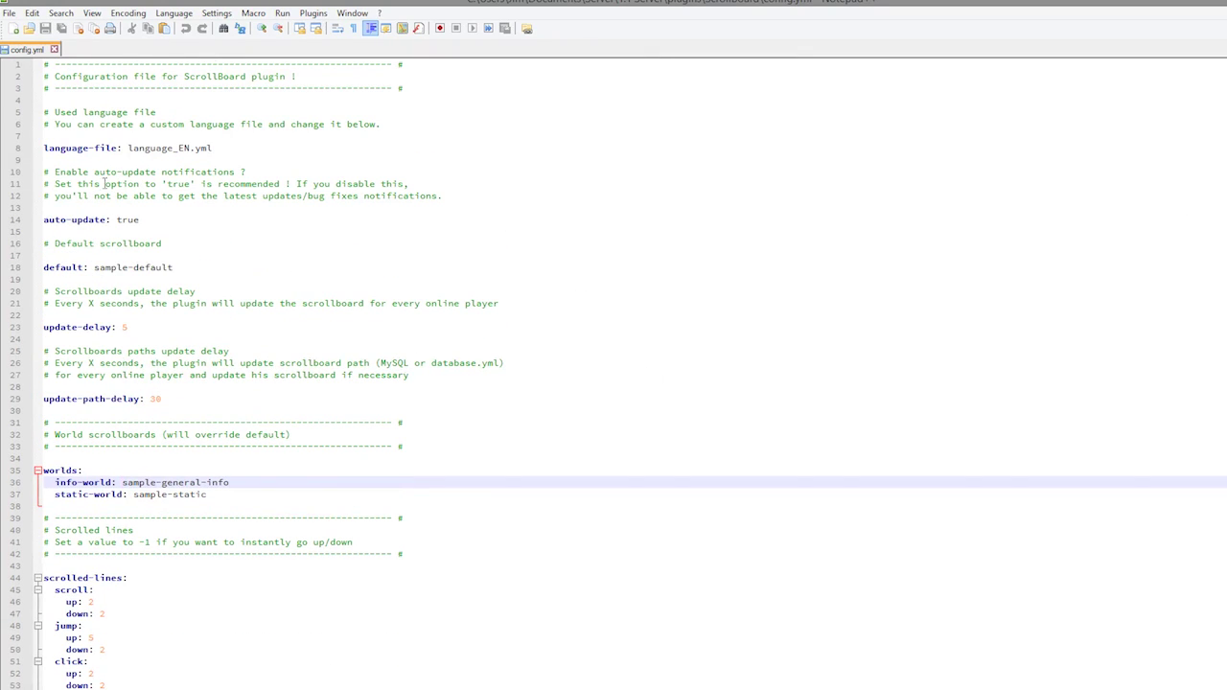
left_click_drag(77, 149, 195, 149)
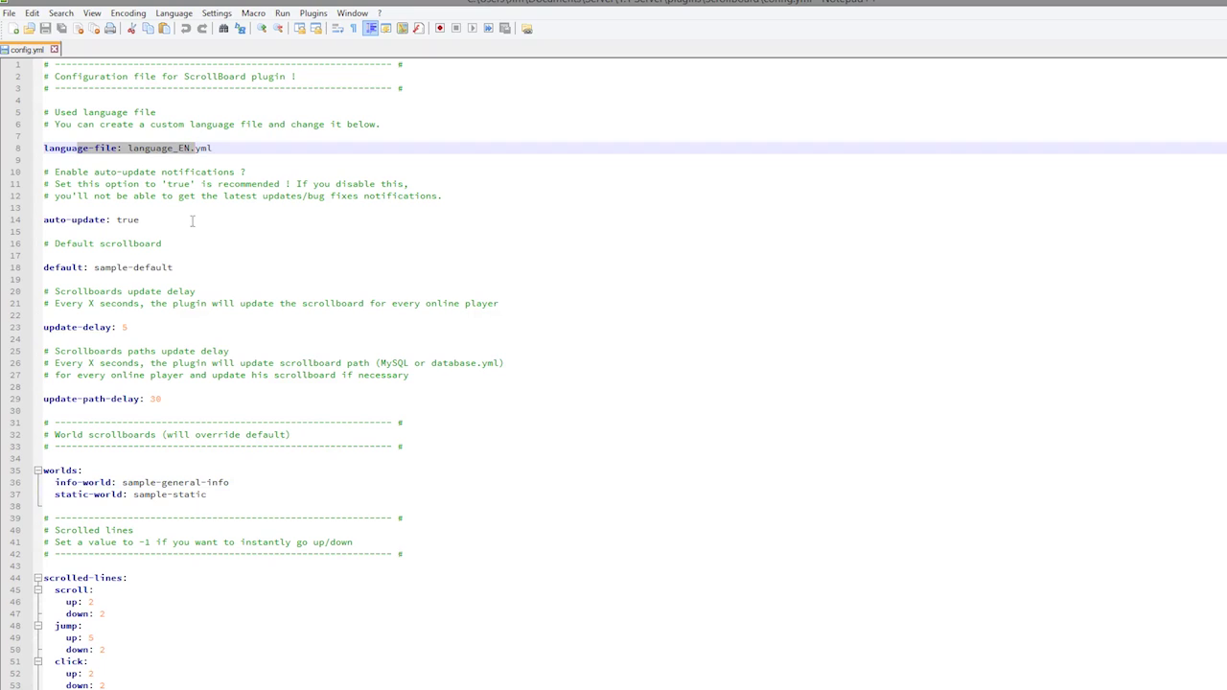
left_click_drag(186, 220, 66, 220)
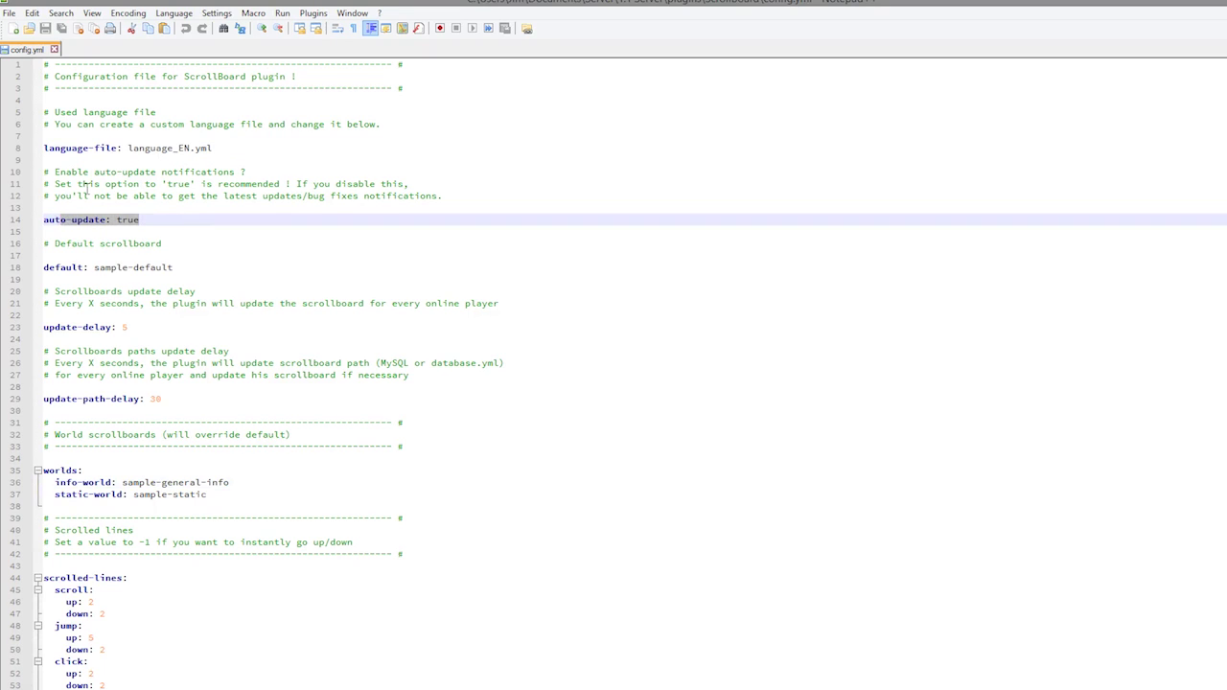
left_click_drag(43, 268, 97, 270)
left_click(193, 266)
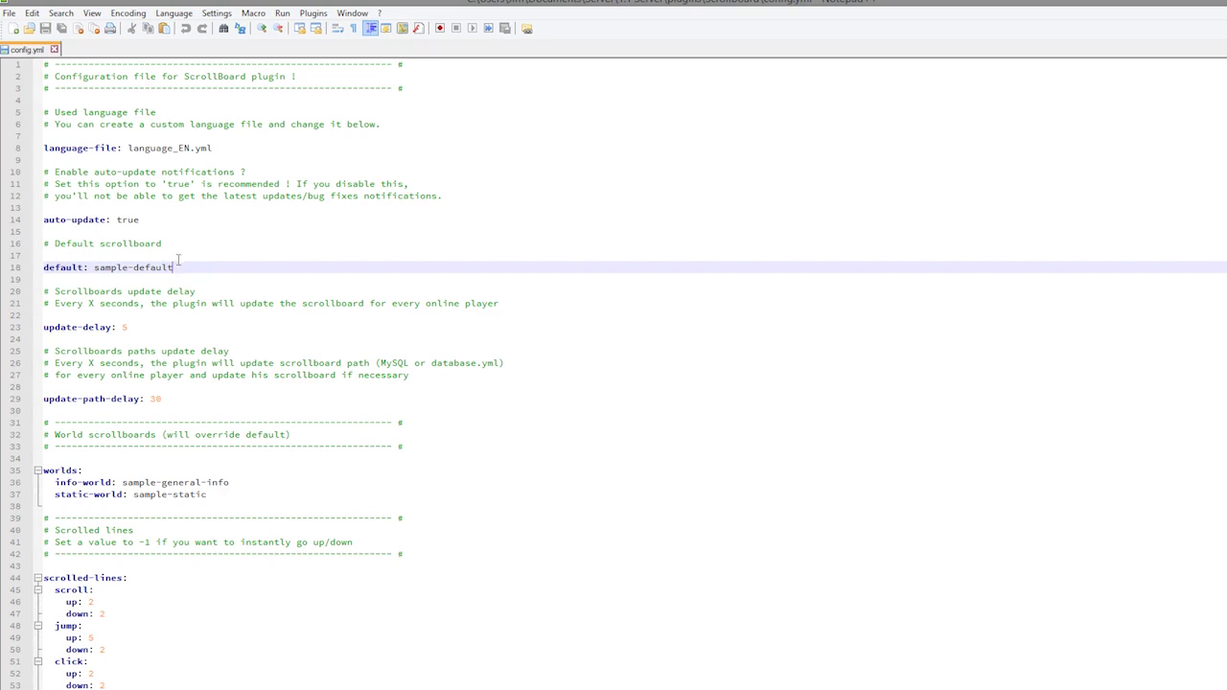
scroll(134, 329, "down", 2)
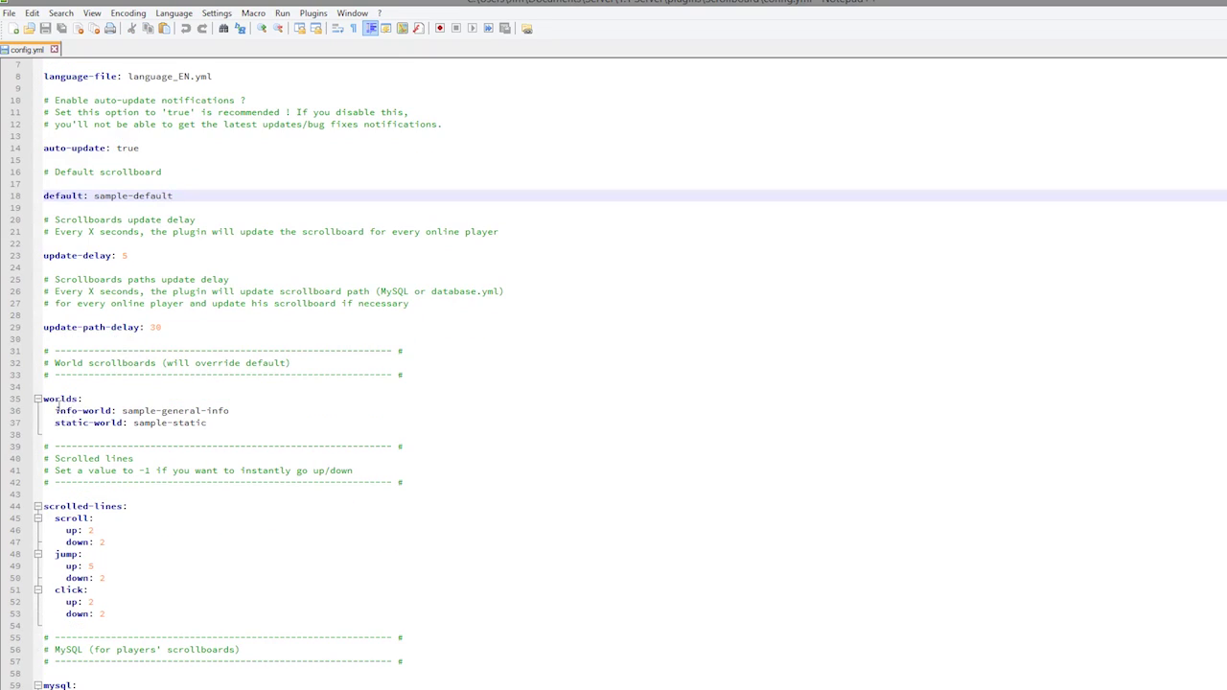
left_click(144, 401)
left_click_drag(145, 403, 182, 424)
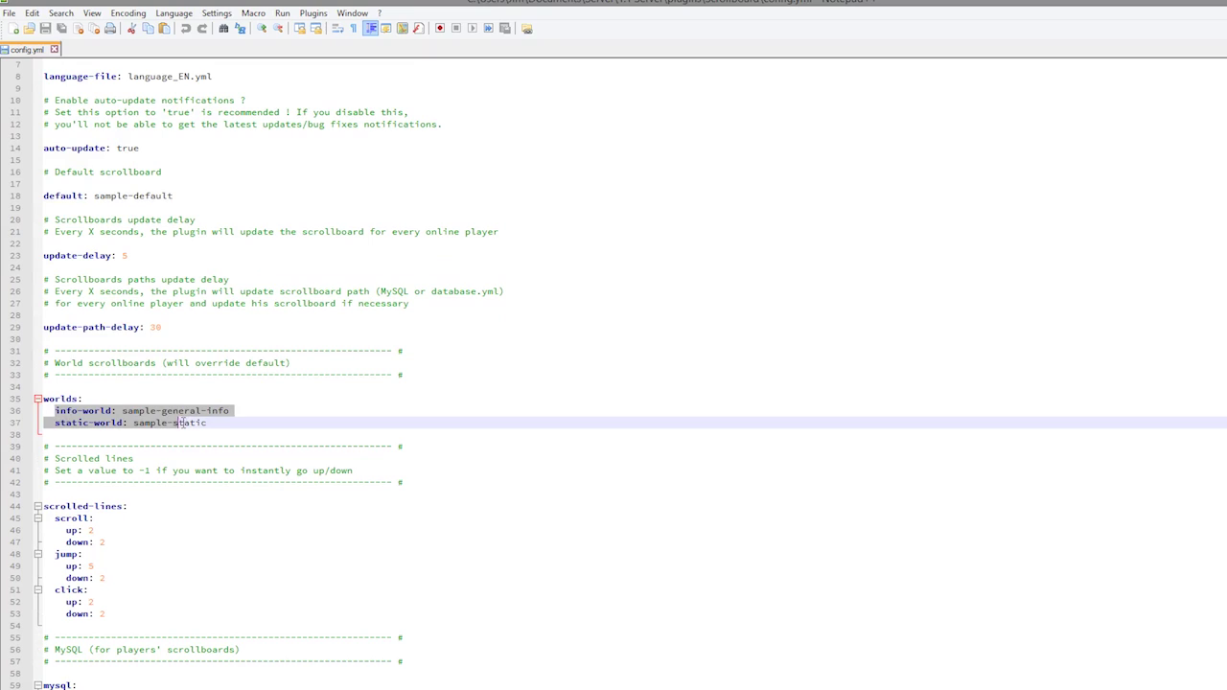
left_click(210, 428)
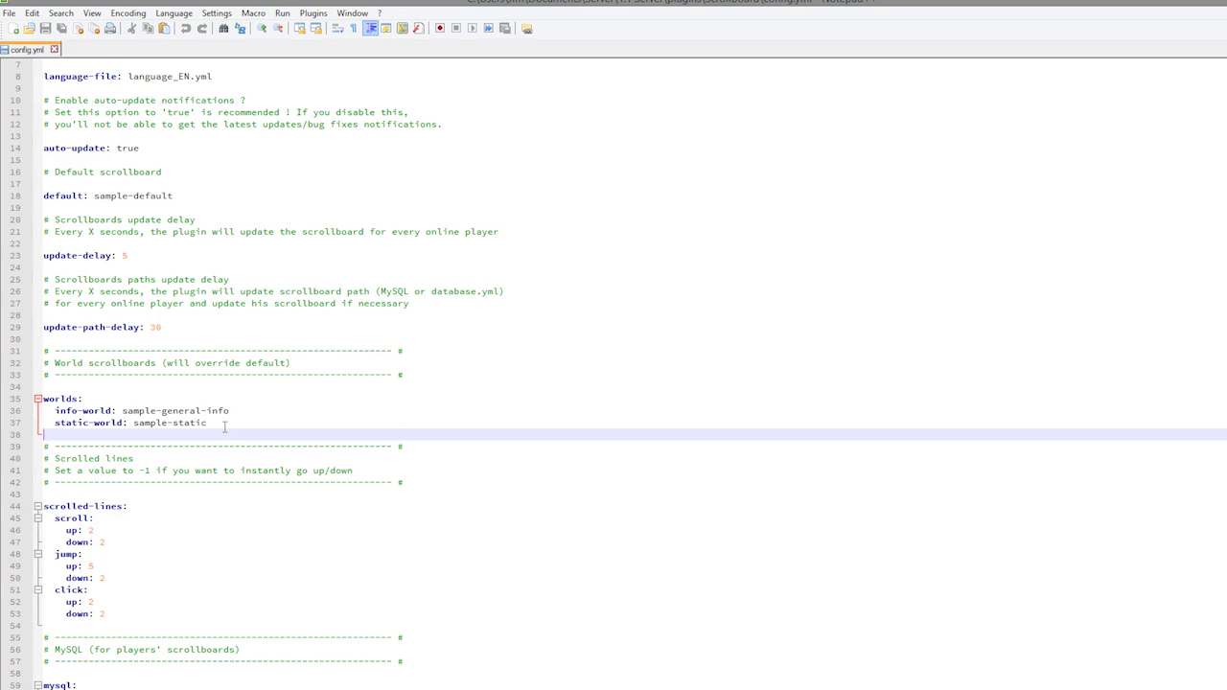
Duplicate the static-world entry onto a new line directly beneath it in the worlds section
left_click(223, 427)
left_click_drag(213, 425, 5, 419)
key("ctrl+c")
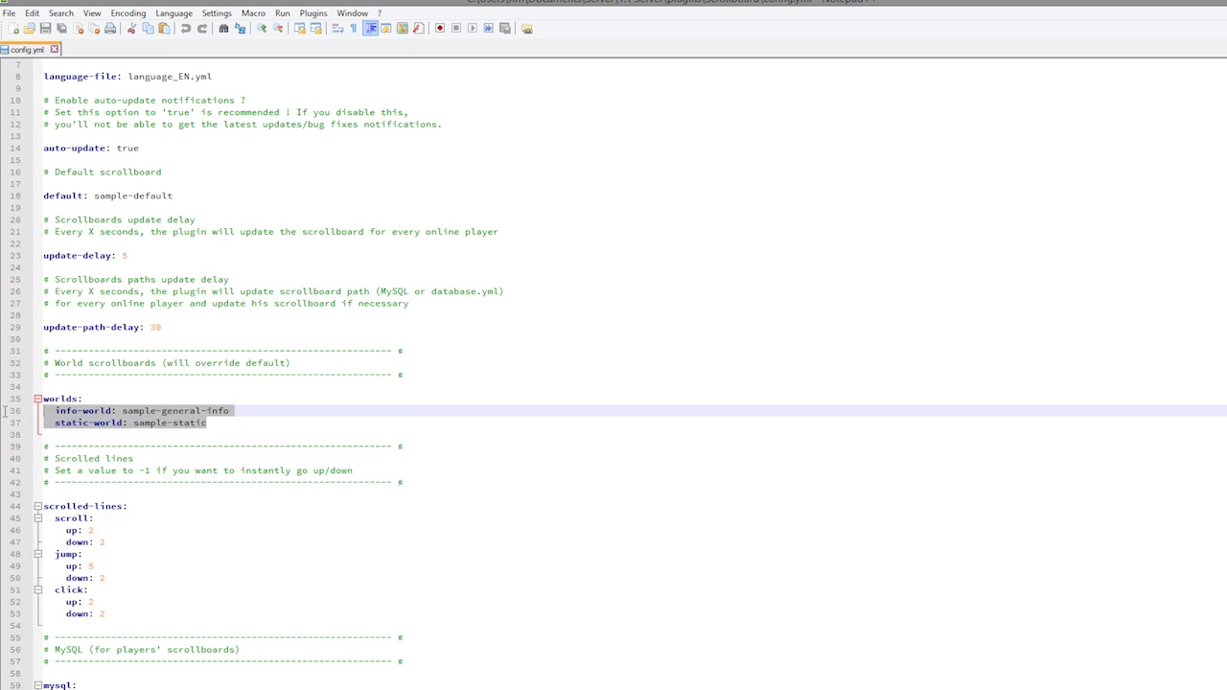
left_click(254, 425)
key("Delete")
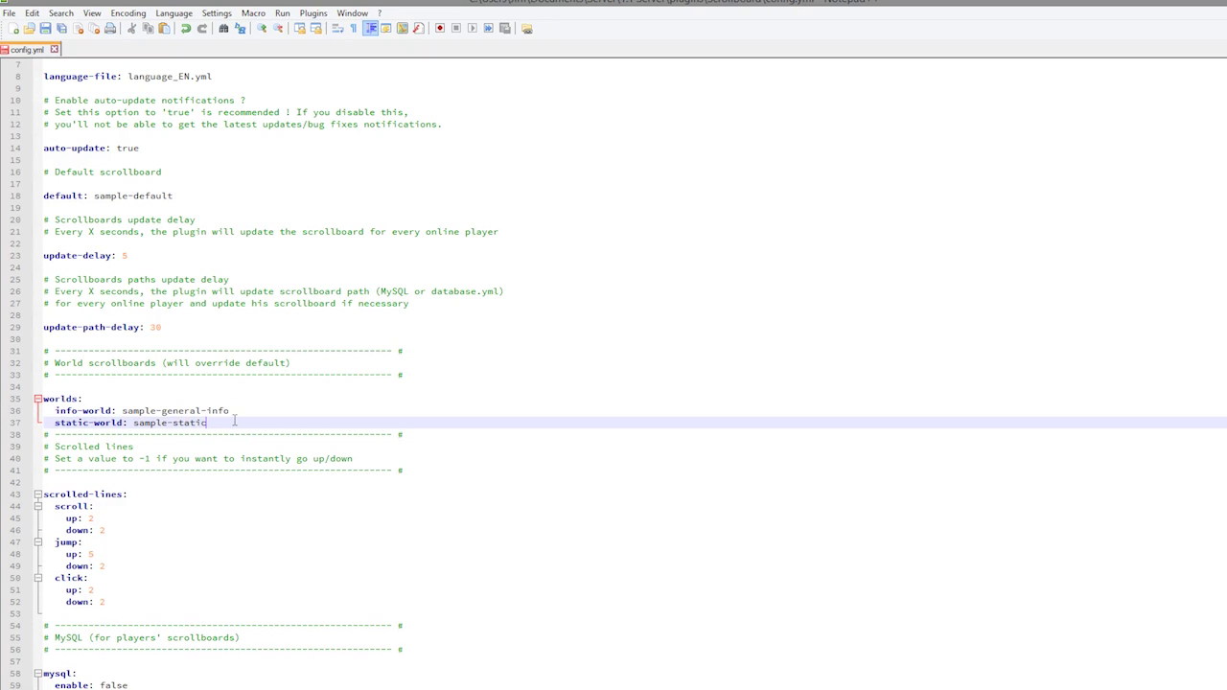
key("Return")
key("Return")
left_click(95, 438)
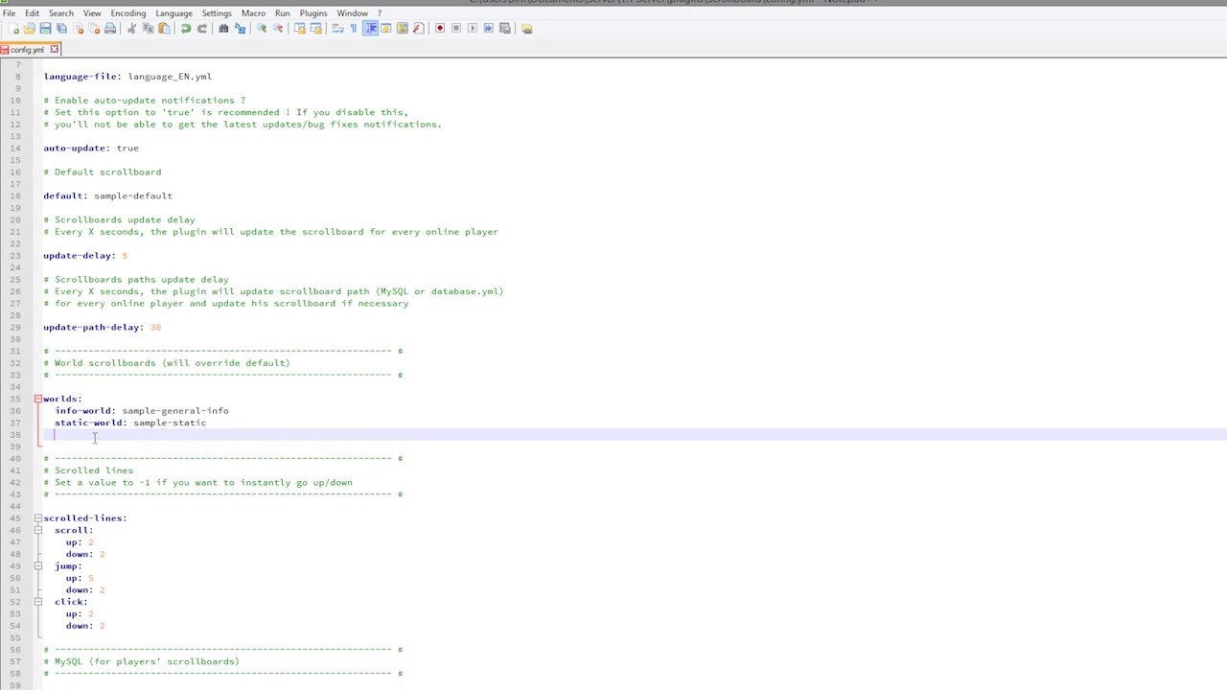
key("BackSpace")
key("Return")
key("BackSpace")
key("Return")
key("ctrl+v")
key("ctrl+d")
key("ctrl+z")
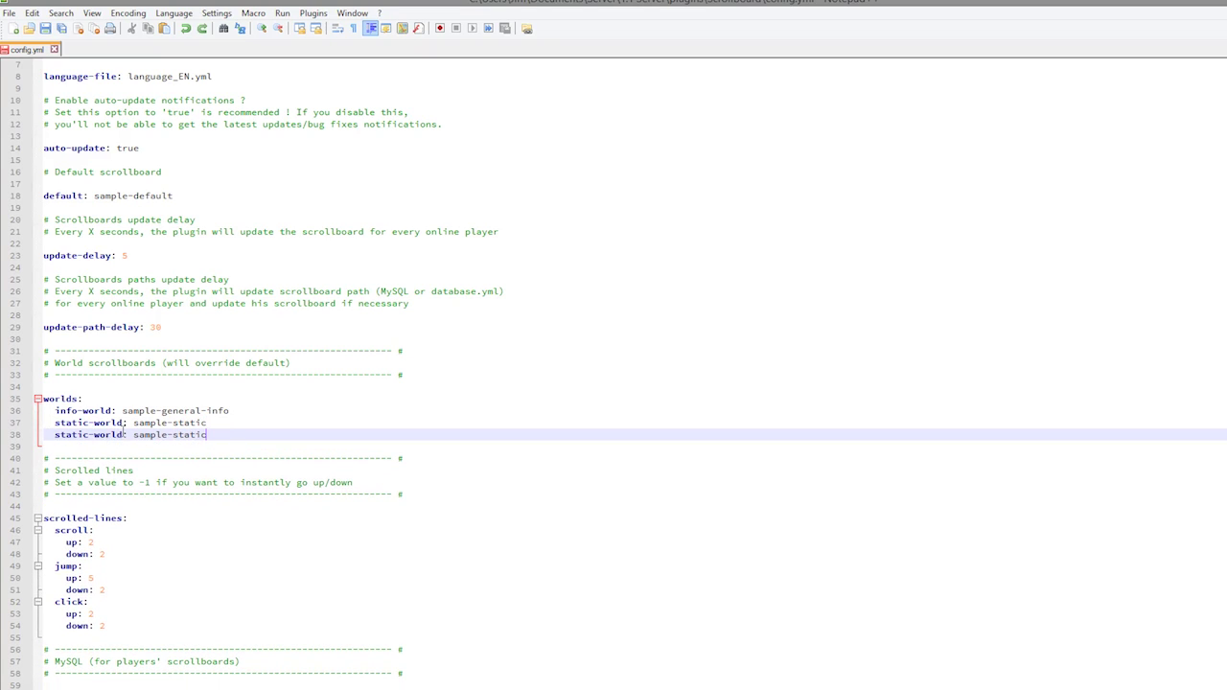
Change the duplicated world entry to read "creative: c-scoreboard"
left_click_drag(126, 434, 55, 434)
type("c")
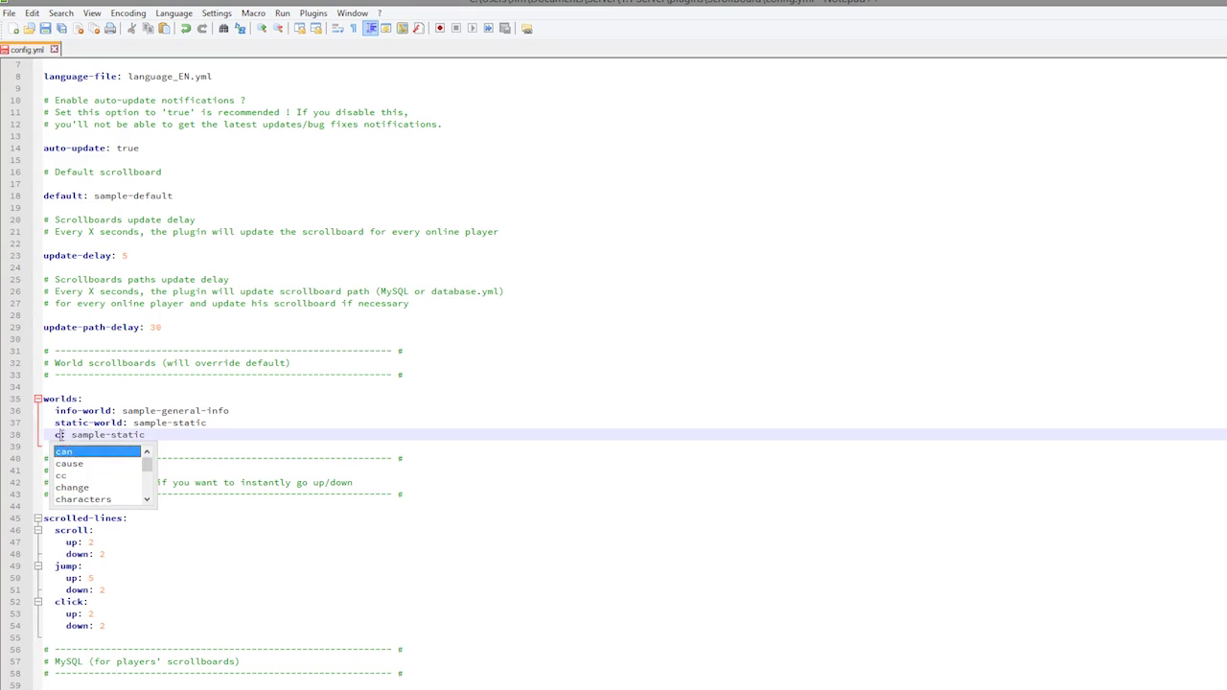
type("reative")
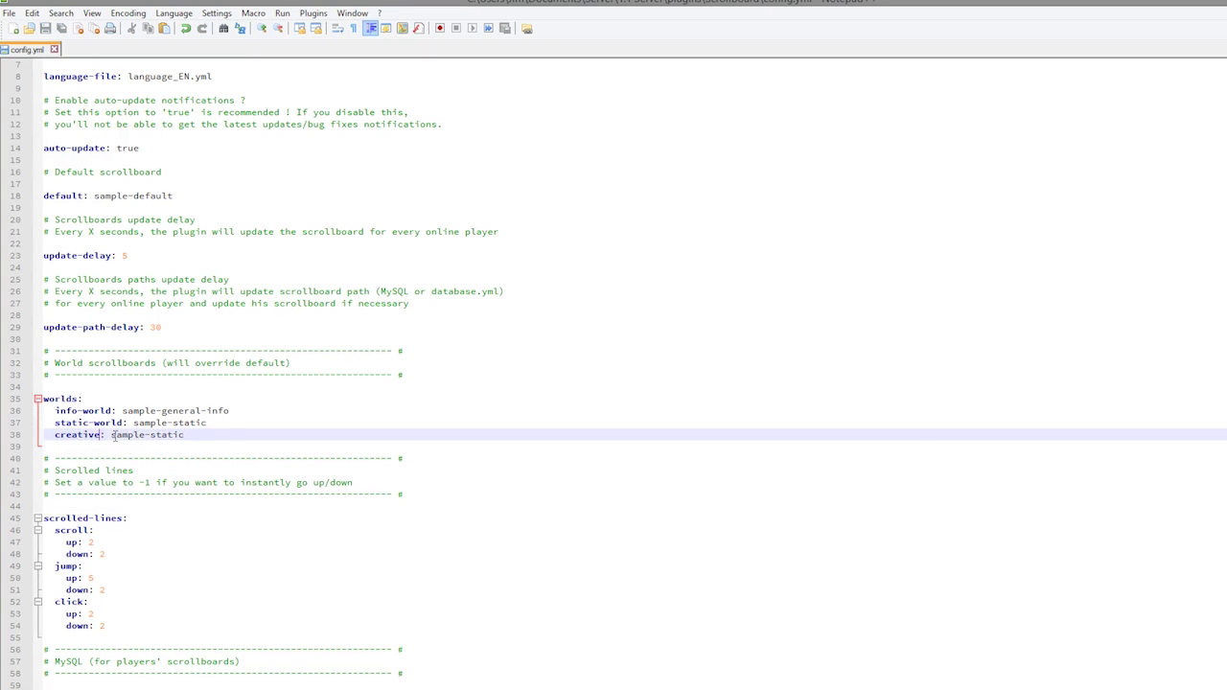
left_click_drag(111, 436, 186, 436)
key("BackSpace")
type("c-scorev")
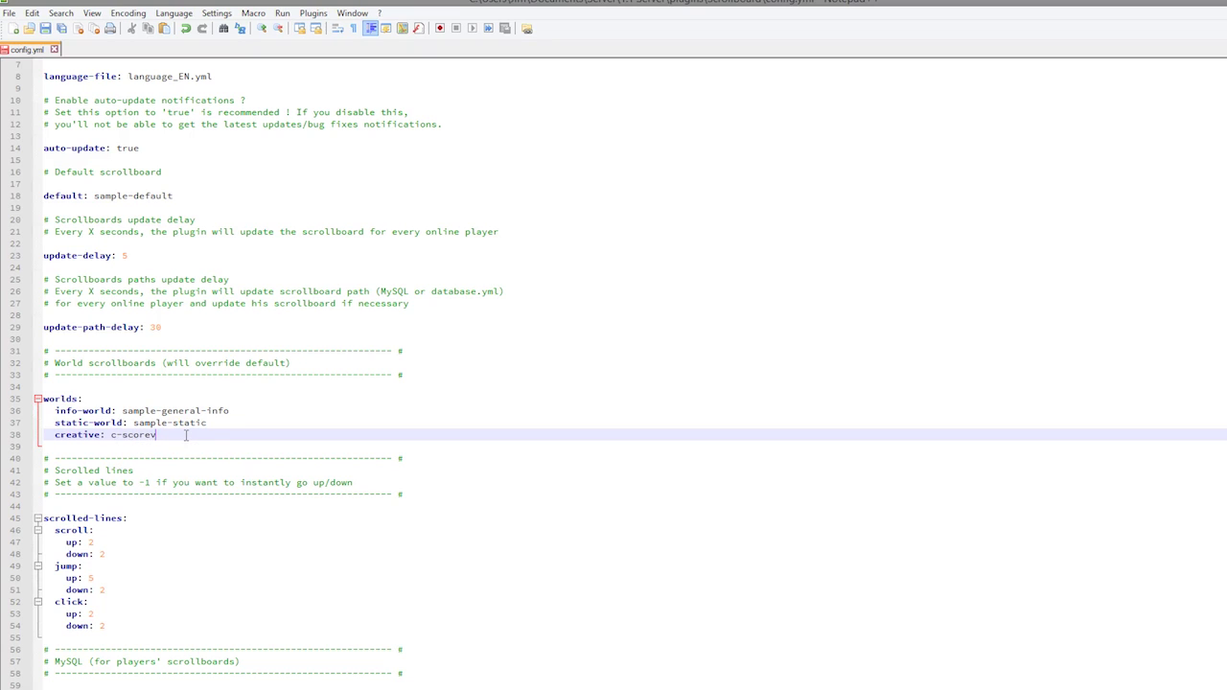
key("BackSpace")
type("board")
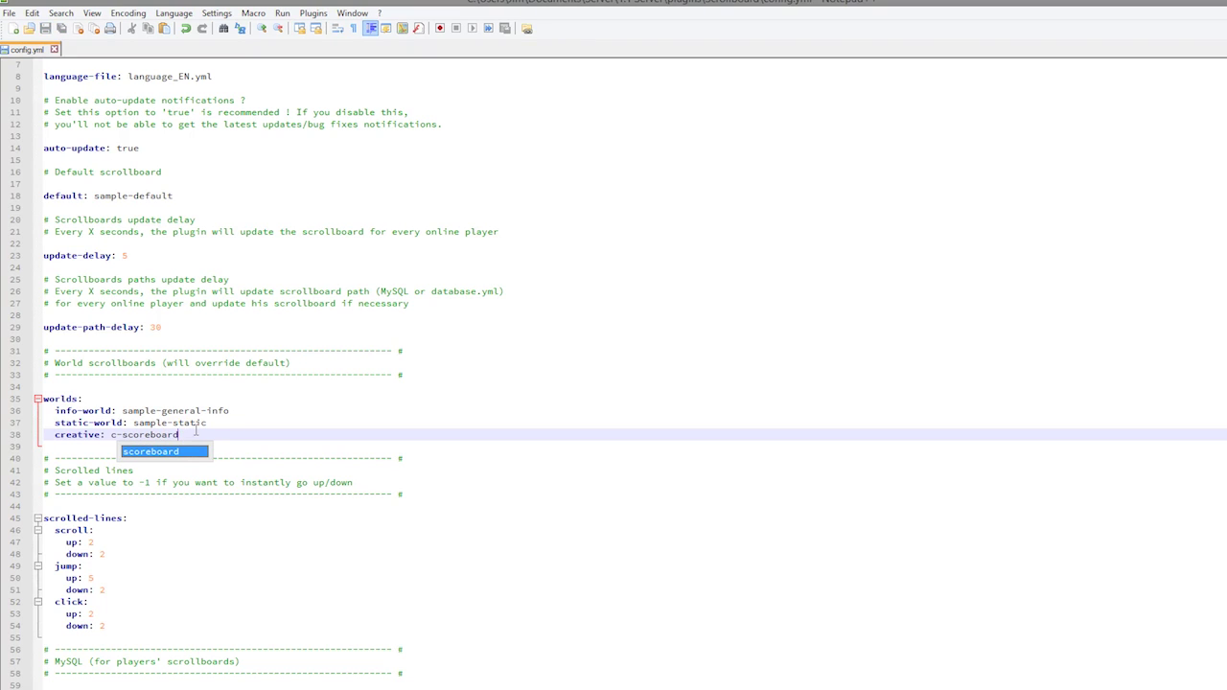
left_click(222, 424)
Examine the scrolled-lines section with its up and down values for scroll, jump and click
scroll(221, 424, "down", 2)
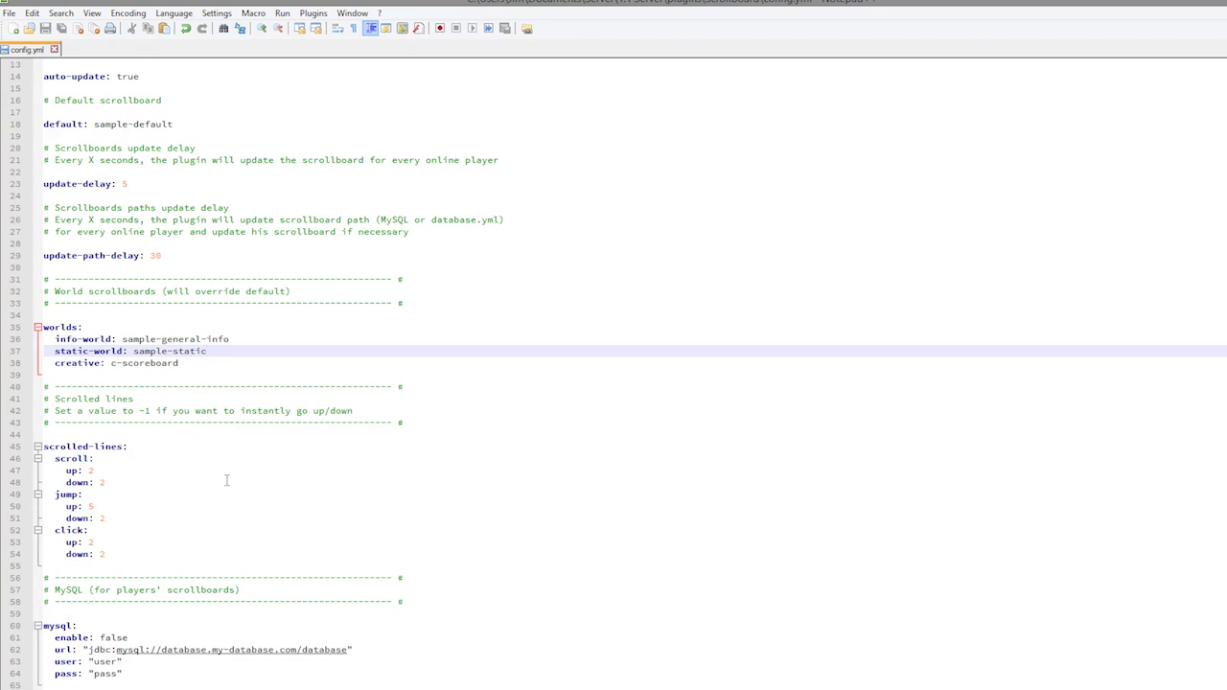
scroll(226, 480, "down", 2)
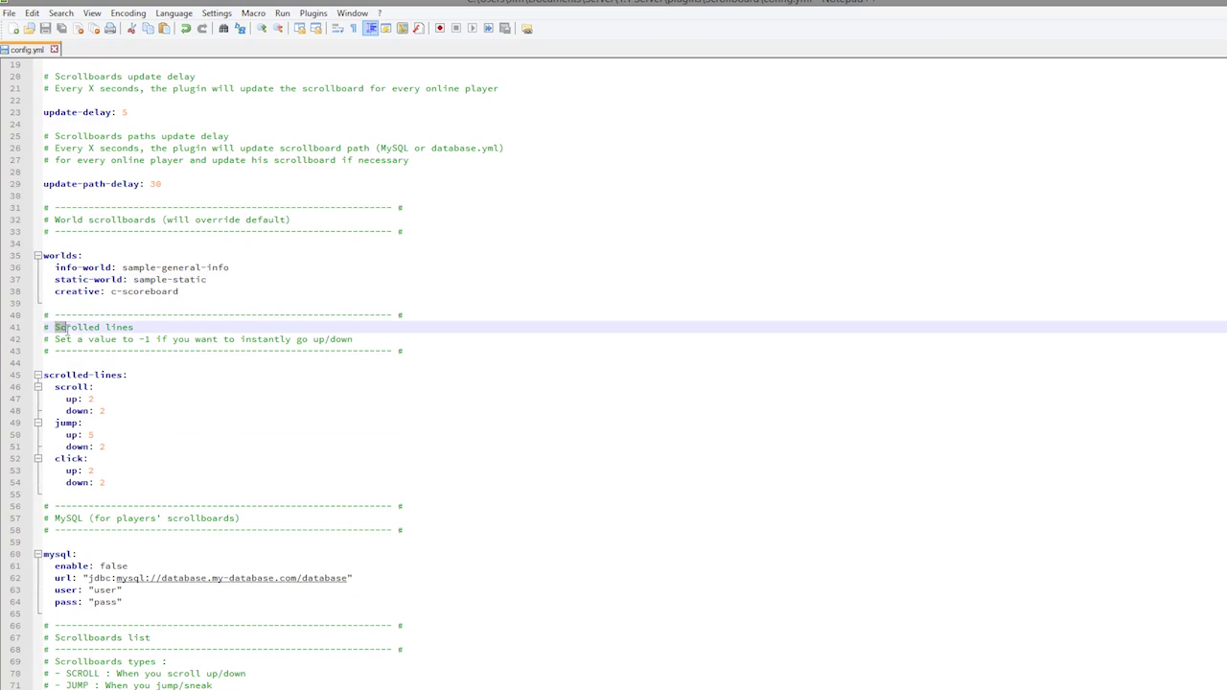
left_click_drag(67, 327, 84, 328)
left_click_drag(96, 471, 38, 387)
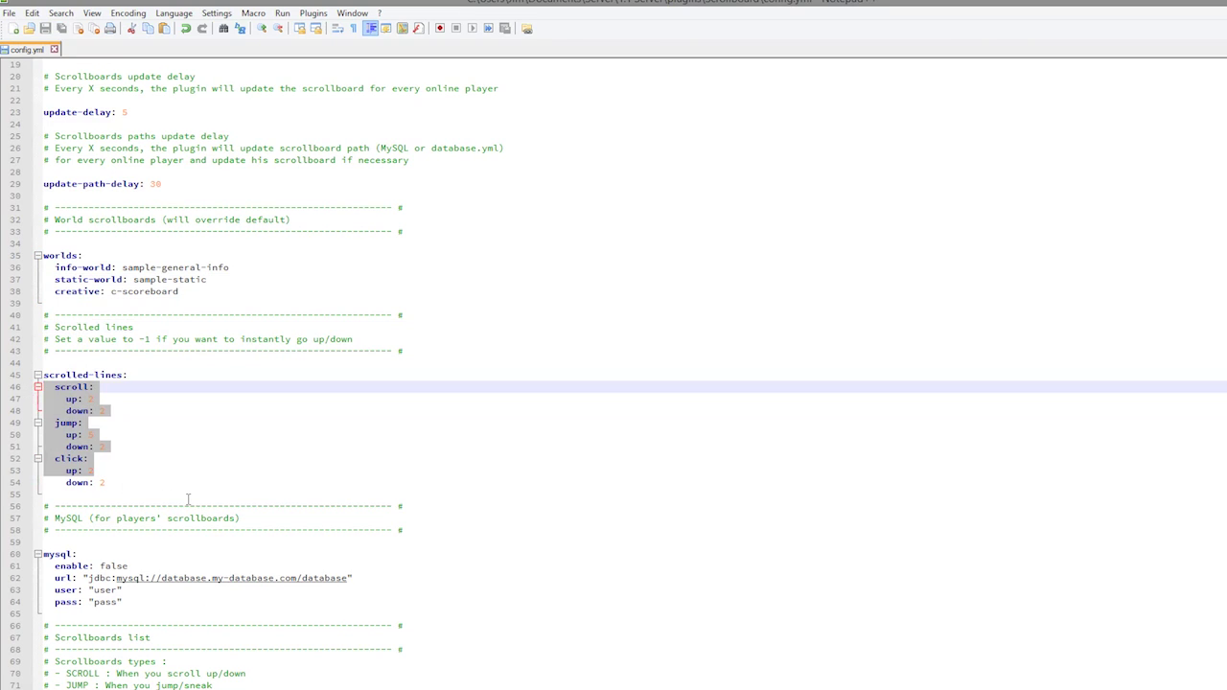
left_click(94, 471)
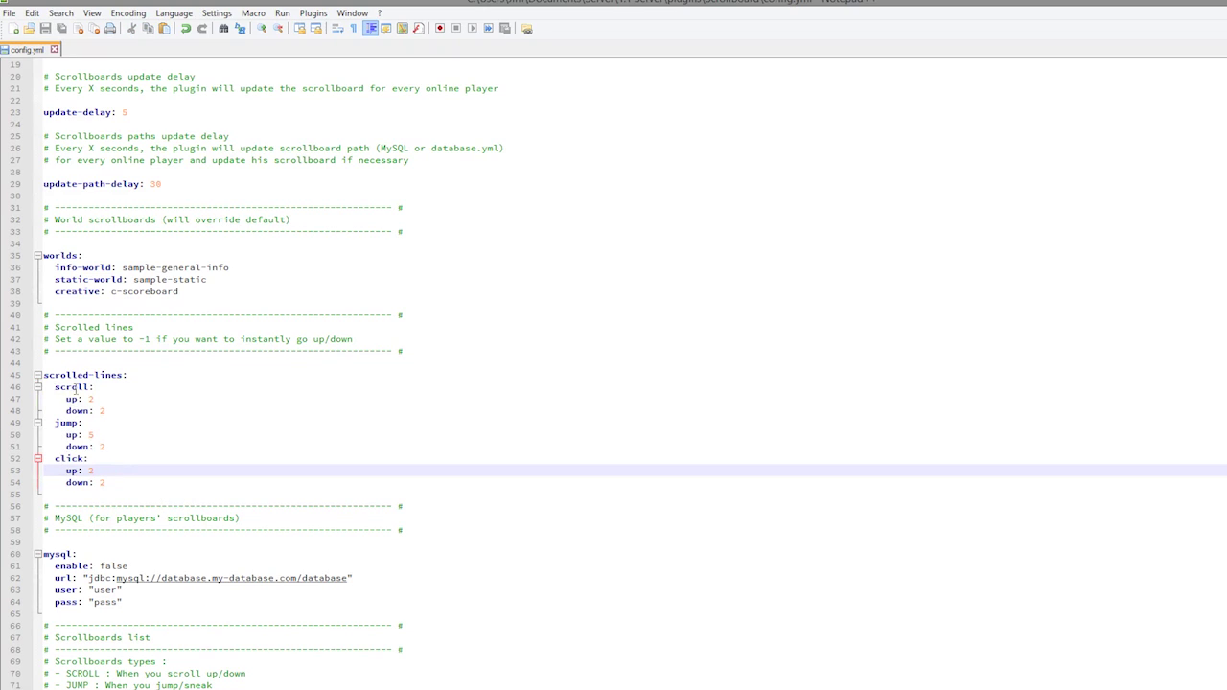
double_click(75, 387)
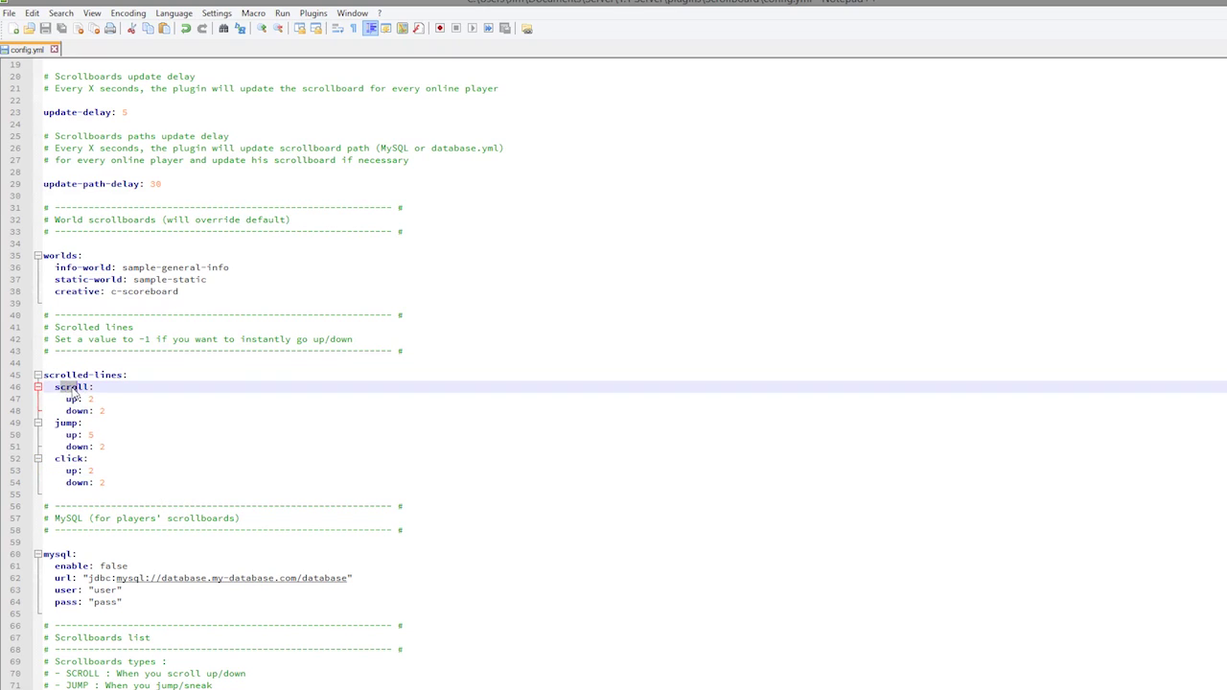
double_click(67, 423)
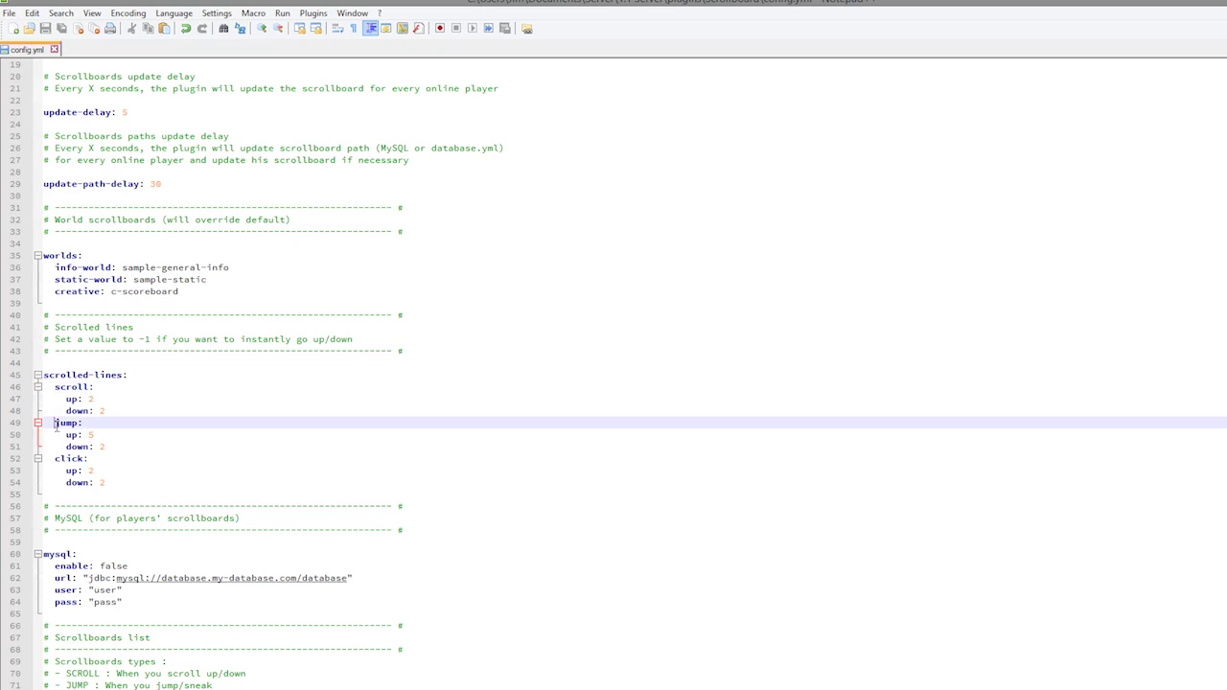
left_click(104, 447)
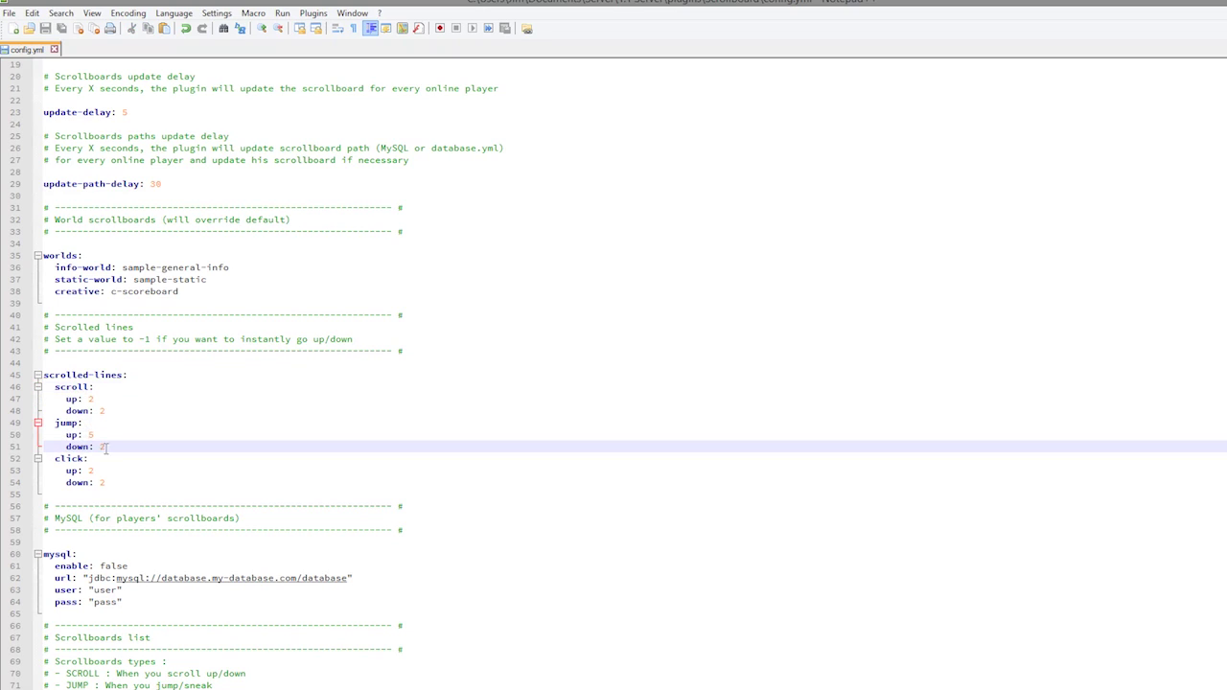
left_click(96, 398)
left_click(166, 411)
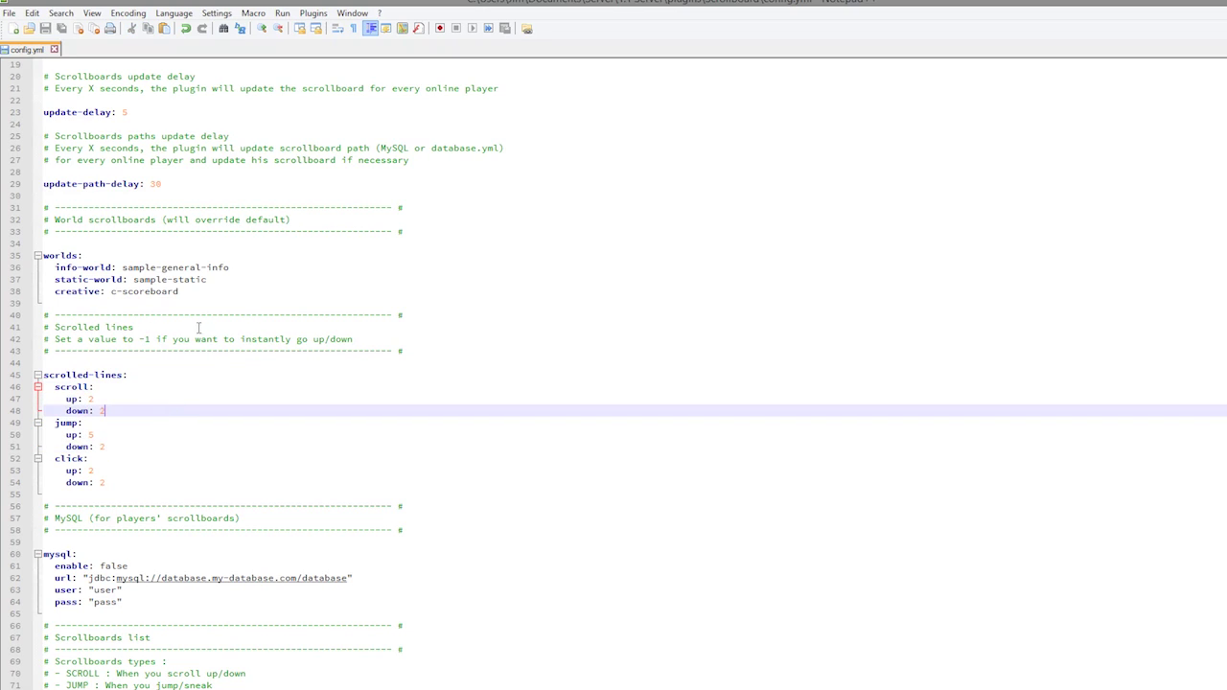
Review the MySQL settings for players' scrollboards and the descriptions of the SCROLL, JUMP and CLICK scrollboard types
scroll(261, 455, "down", 5)
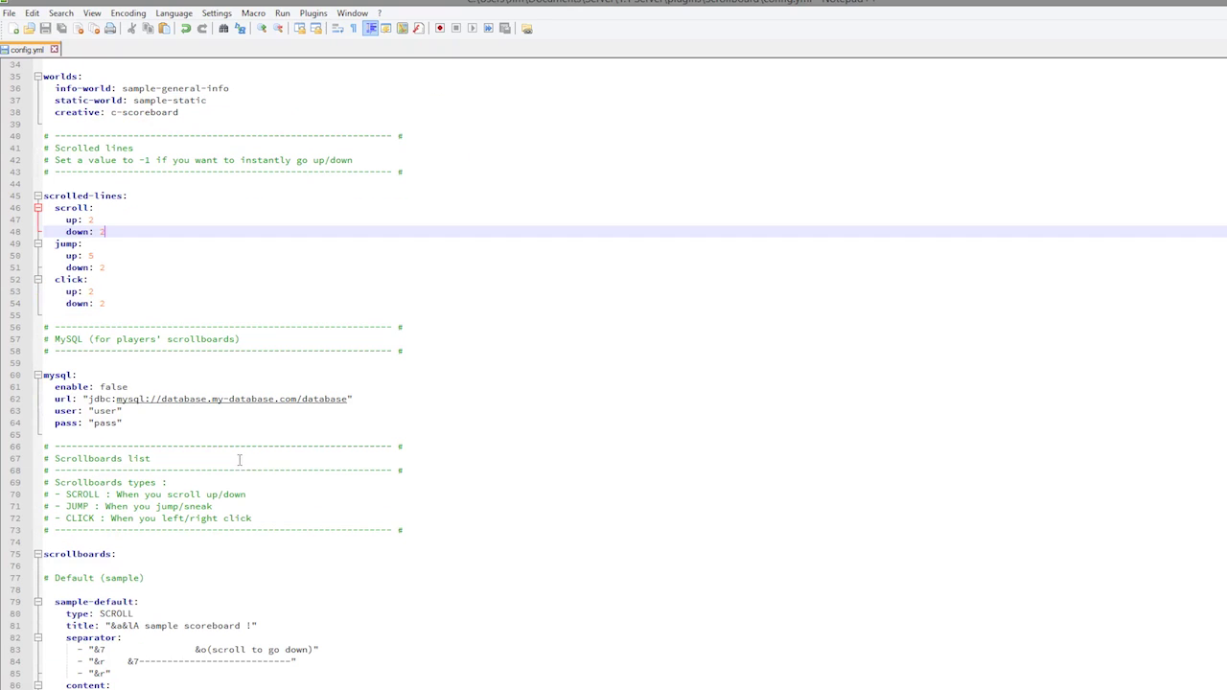
scroll(249, 451, "down", 1)
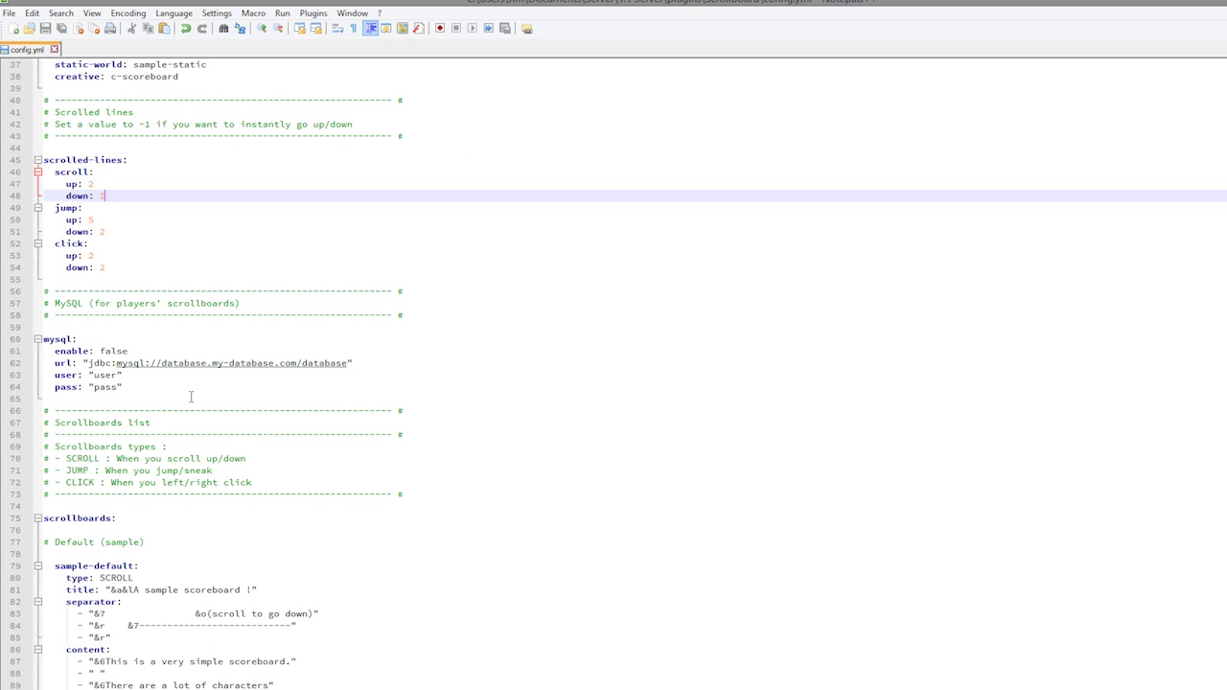
left_click_drag(191, 396, 21, 340)
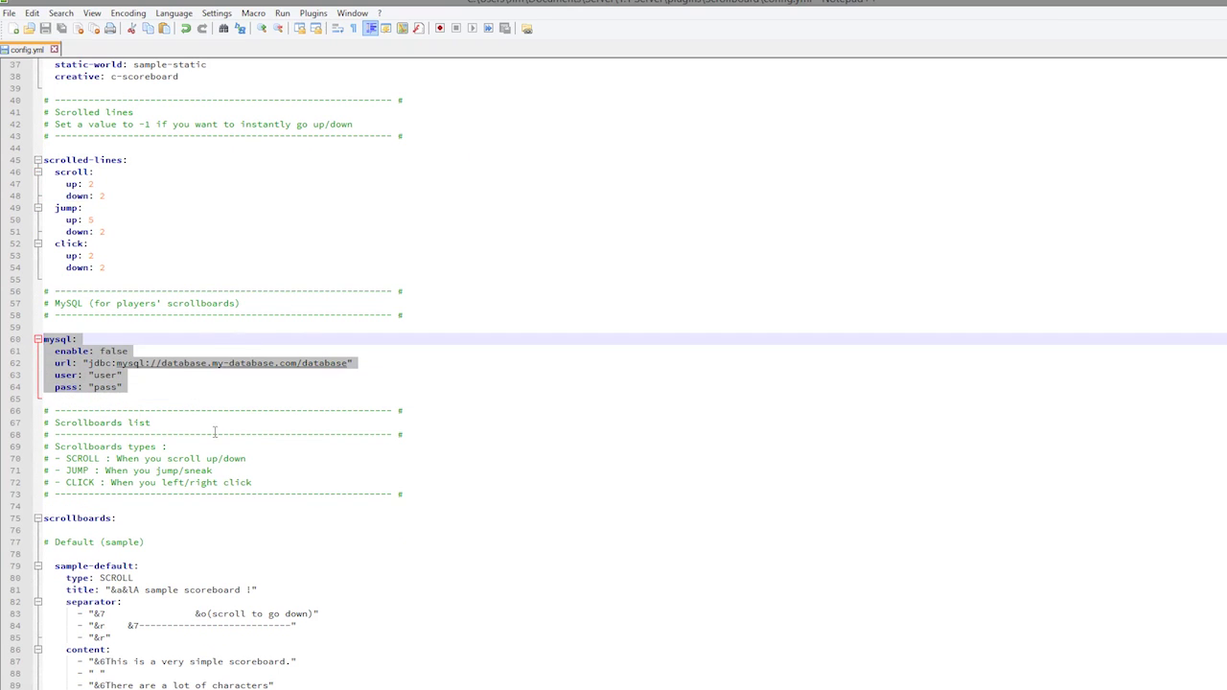
left_click(263, 484)
scroll(119, 463, "down", 2)
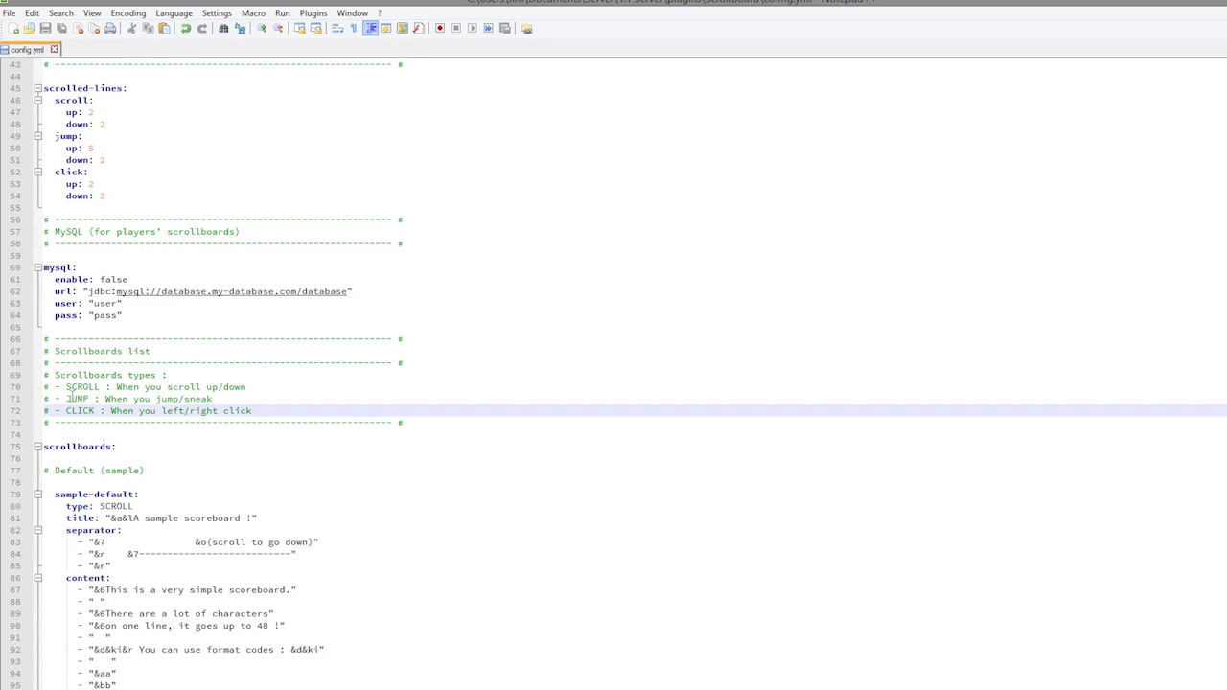
left_click_drag(56, 387, 116, 375)
left_click(106, 400)
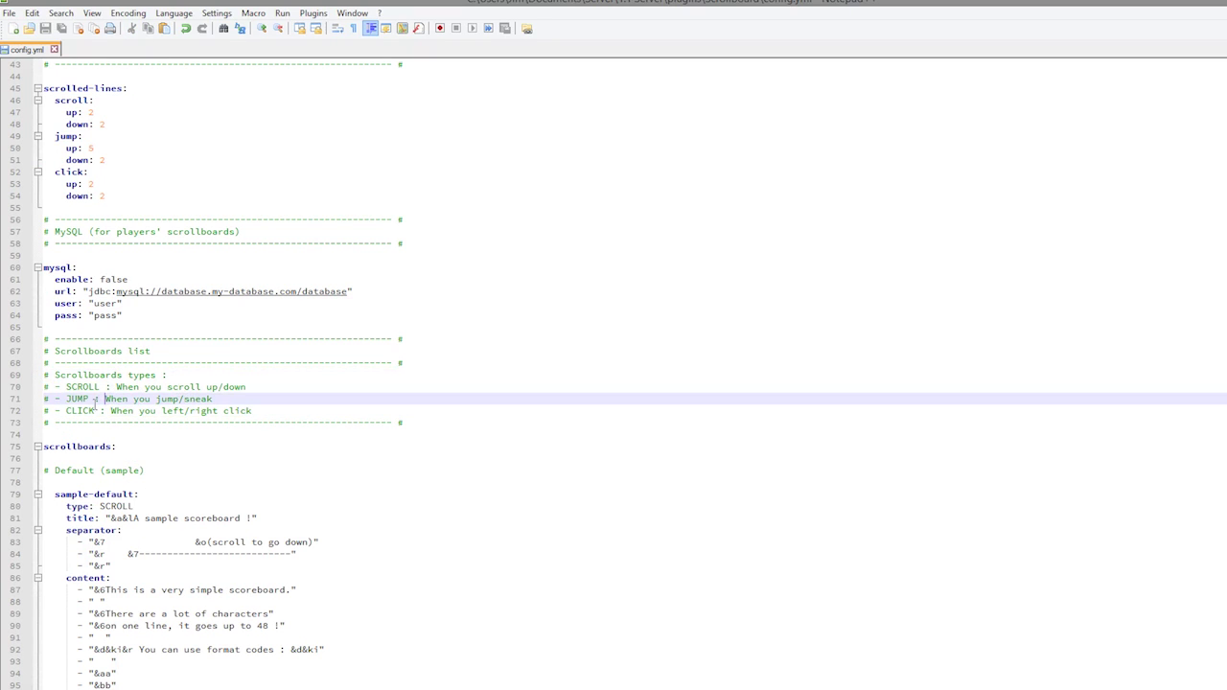
left_click_drag(86, 403, 165, 399)
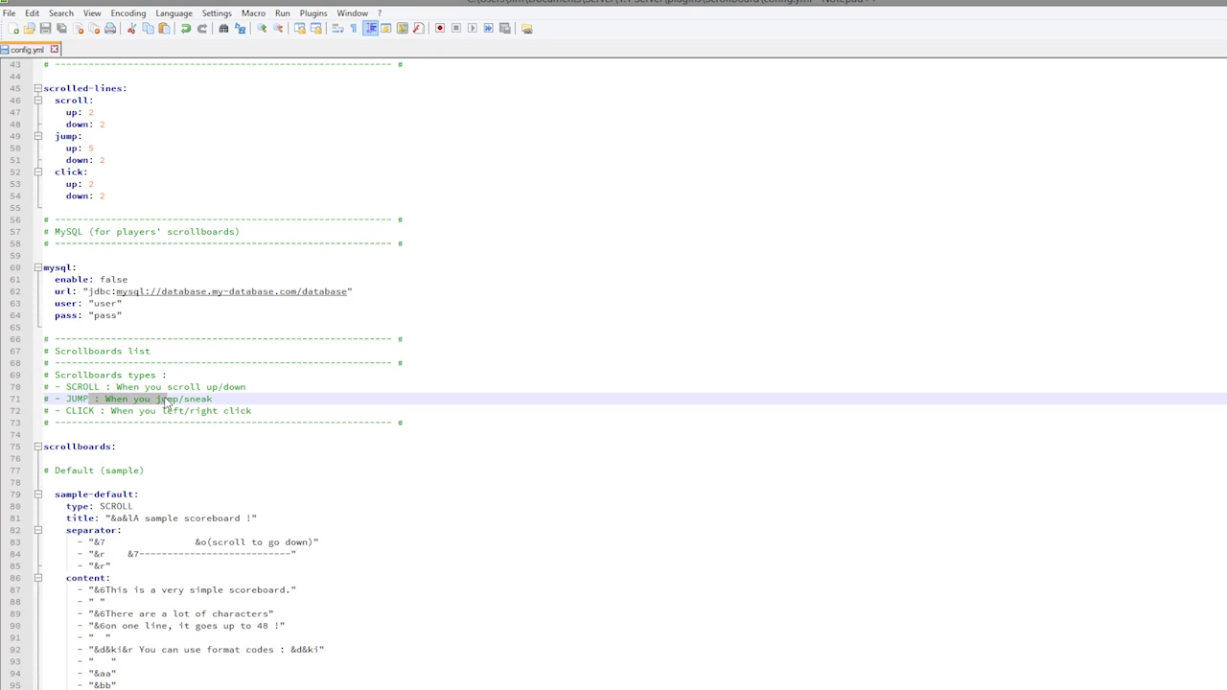
left_click(209, 399)
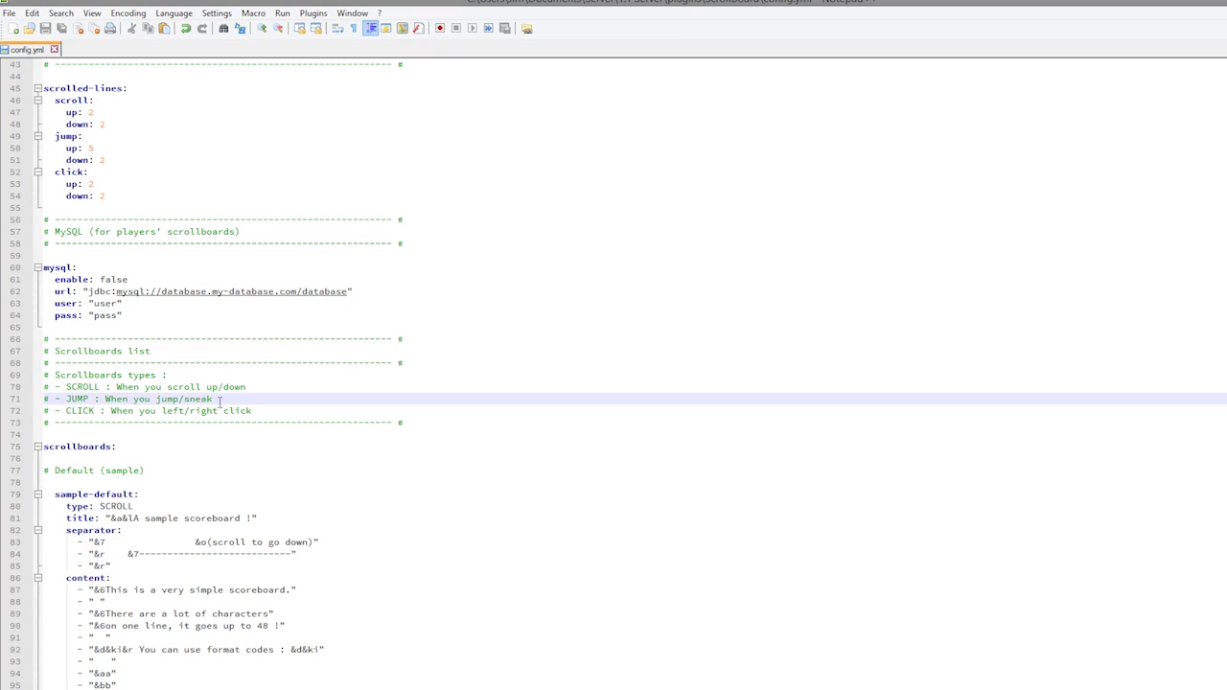
left_click(100, 412)
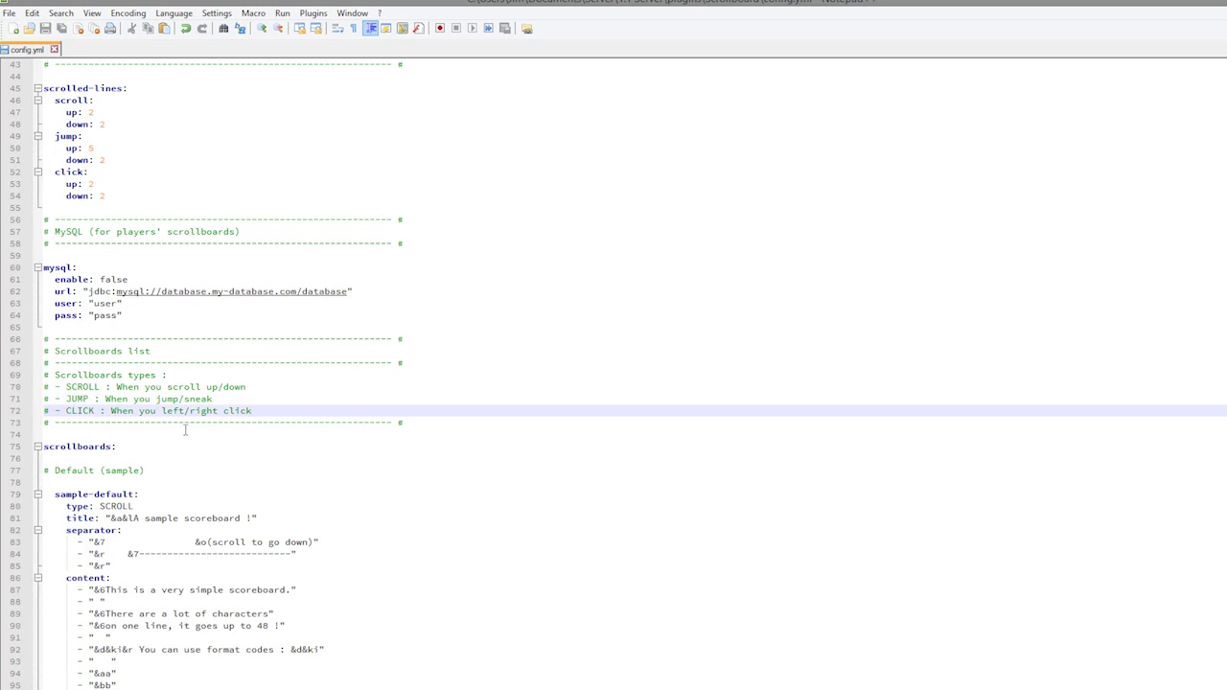
Go through the sample-default scrollboard's type, title, separator and content lines, down to the sample-general-info definition
scroll(186, 430, "down", 11)
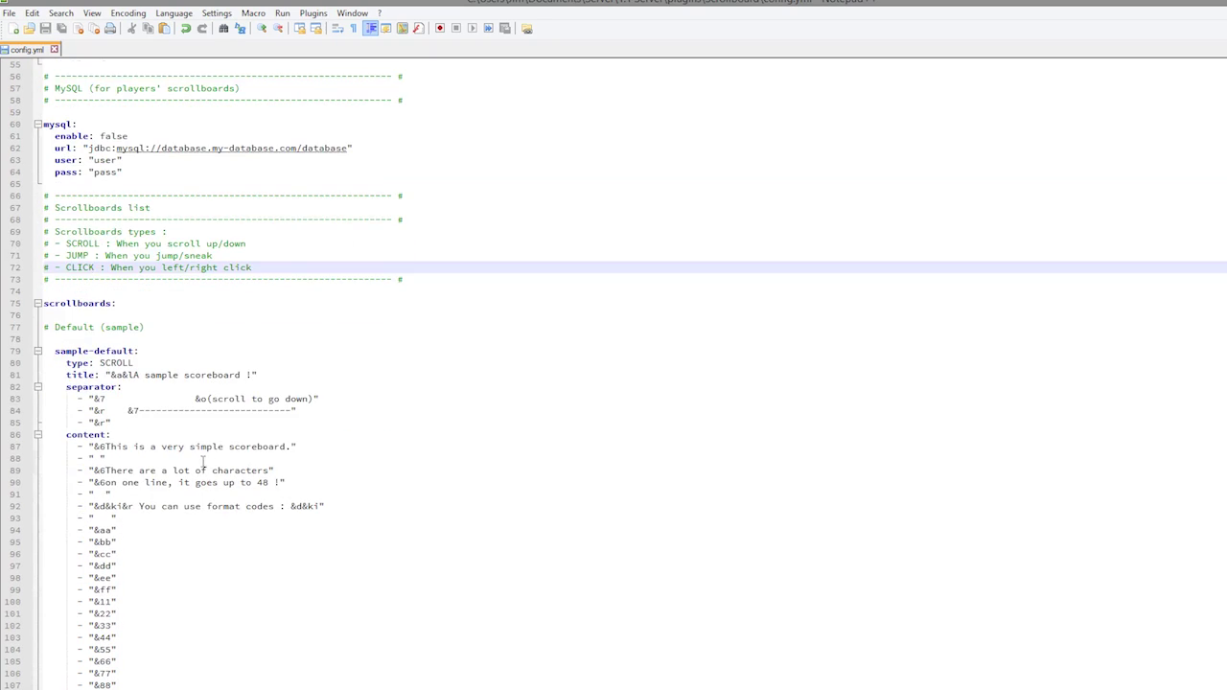
scroll(162, 342, "up", 2)
left_click_drag(52, 161, 165, 256)
left_click(227, 502)
left_click_drag(101, 338, 113, 575)
left_click(182, 575)
scroll(182, 575, "down", 12)
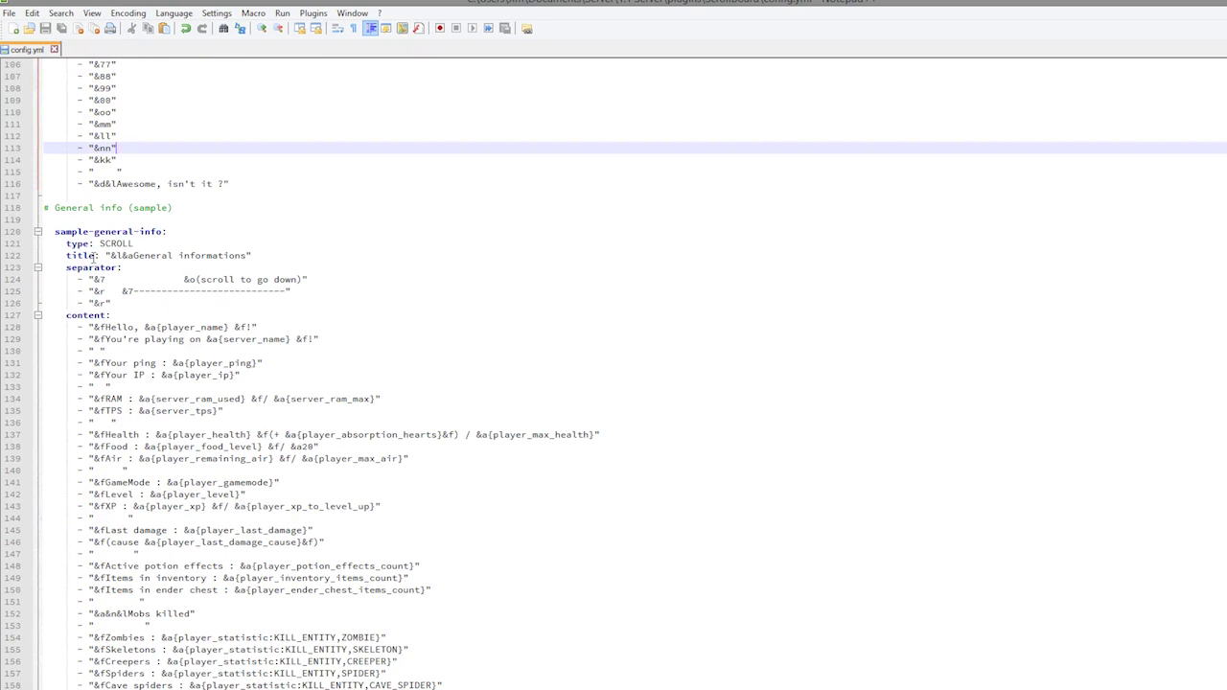
Copy the whole sample-general-info scoreboard block, from its name down to the Quartz line
left_click_drag(400, 444, 89, 305)
scroll(190, 484, "down", 5)
left_click(190, 506)
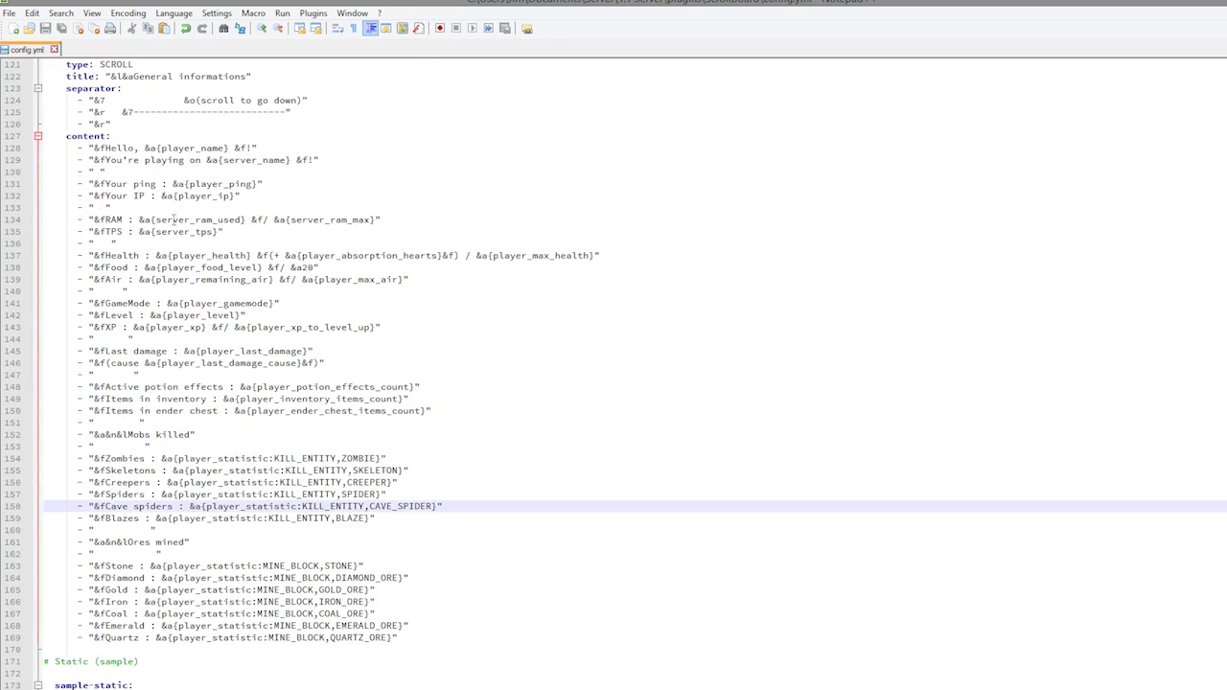
scroll(174, 436, "down", 1)
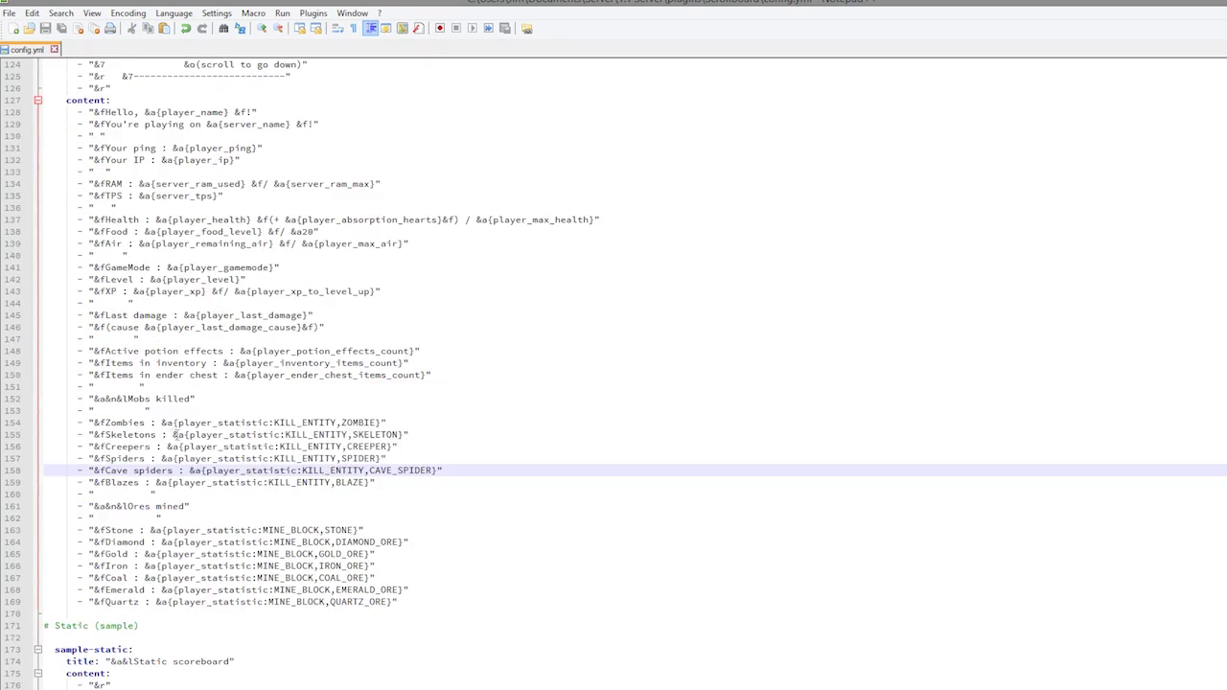
left_click_drag(409, 602, 11, 159)
key("ctrl+c")
scroll(38, 493, "up", 4)
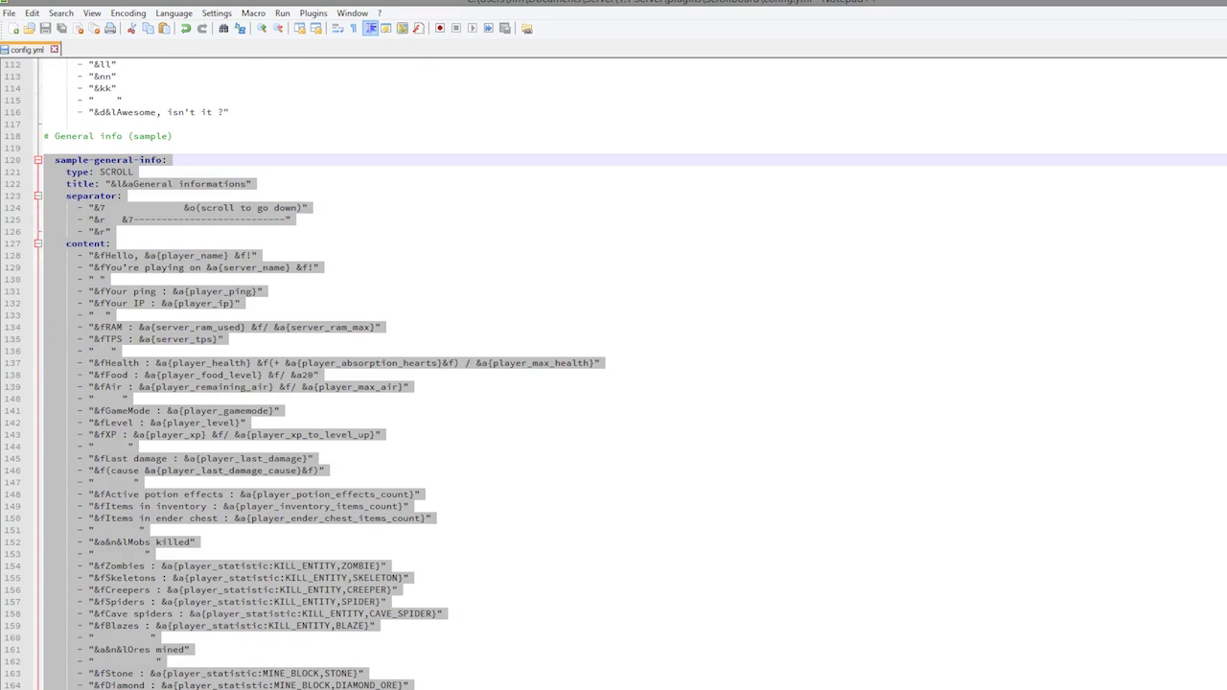
Paste the copied scoreboard block on a new line between the sample-general-info section's Quartz line and the Static sample
scroll(215, 313, "down", 5)
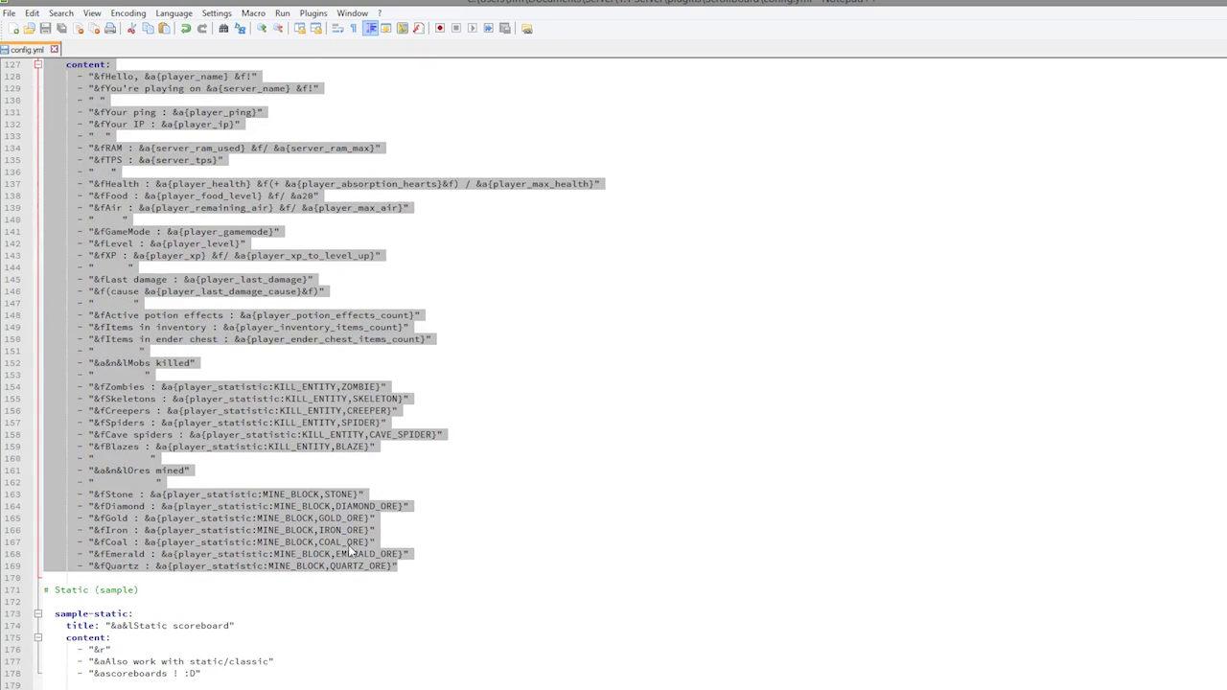
left_click(415, 565)
key("Return")
key("Return")
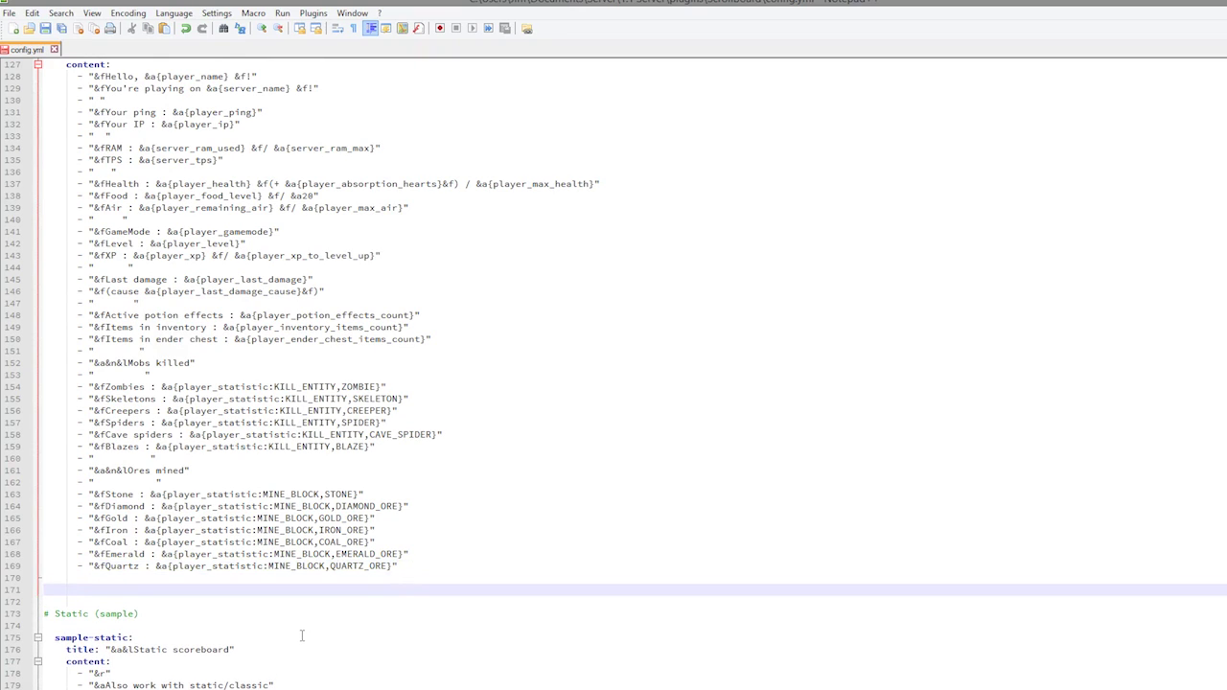
key("ctrl+v")
Rename the pasted scoreboard to "test" and set its type to JUMP
scroll(212, 273, "up", 3)
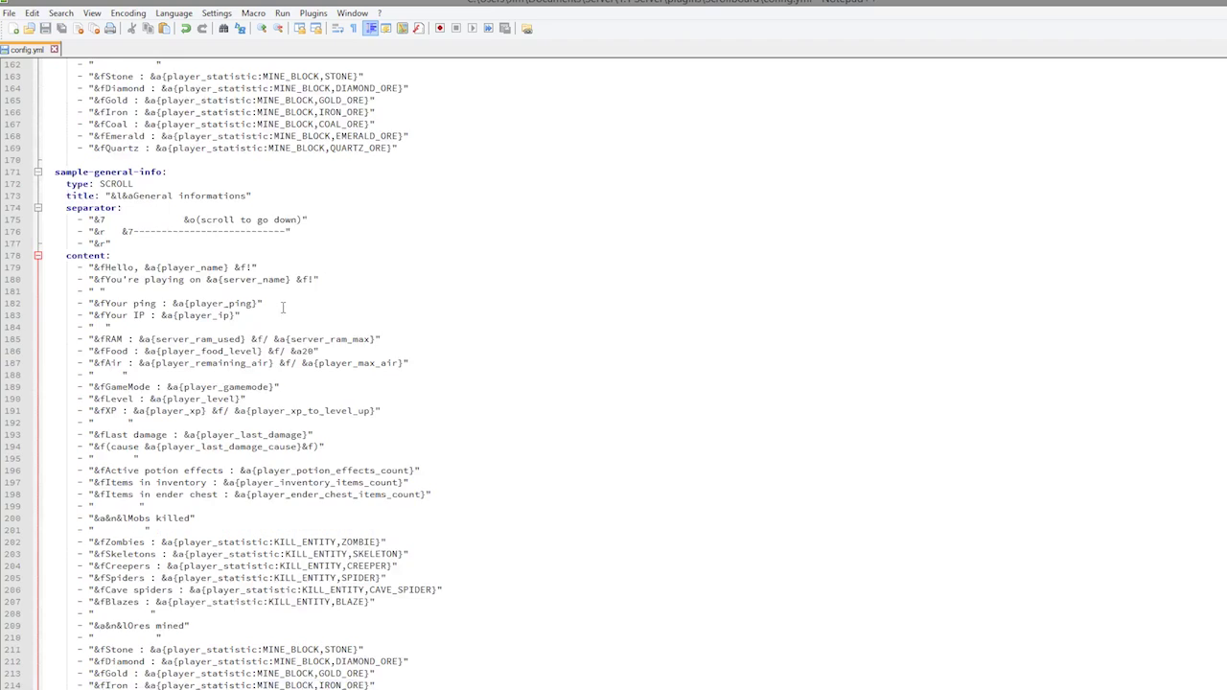
left_click_drag(165, 207, 58, 212)
type("test:")
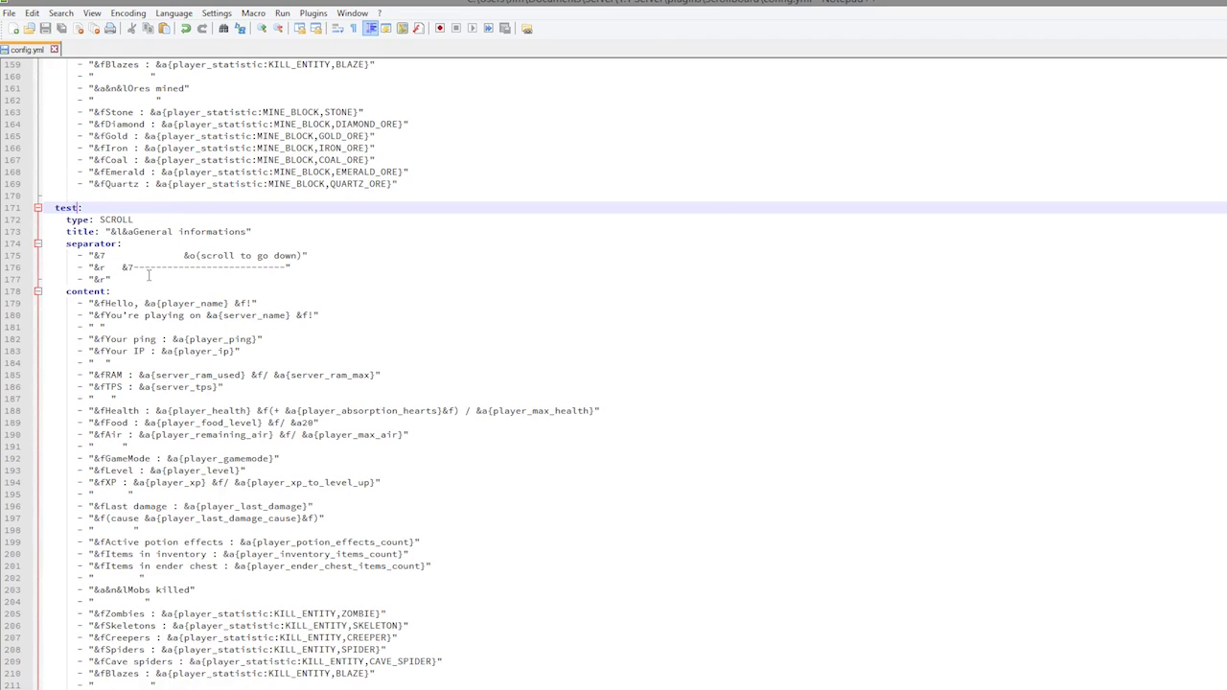
left_click_drag(144, 221, 100, 221)
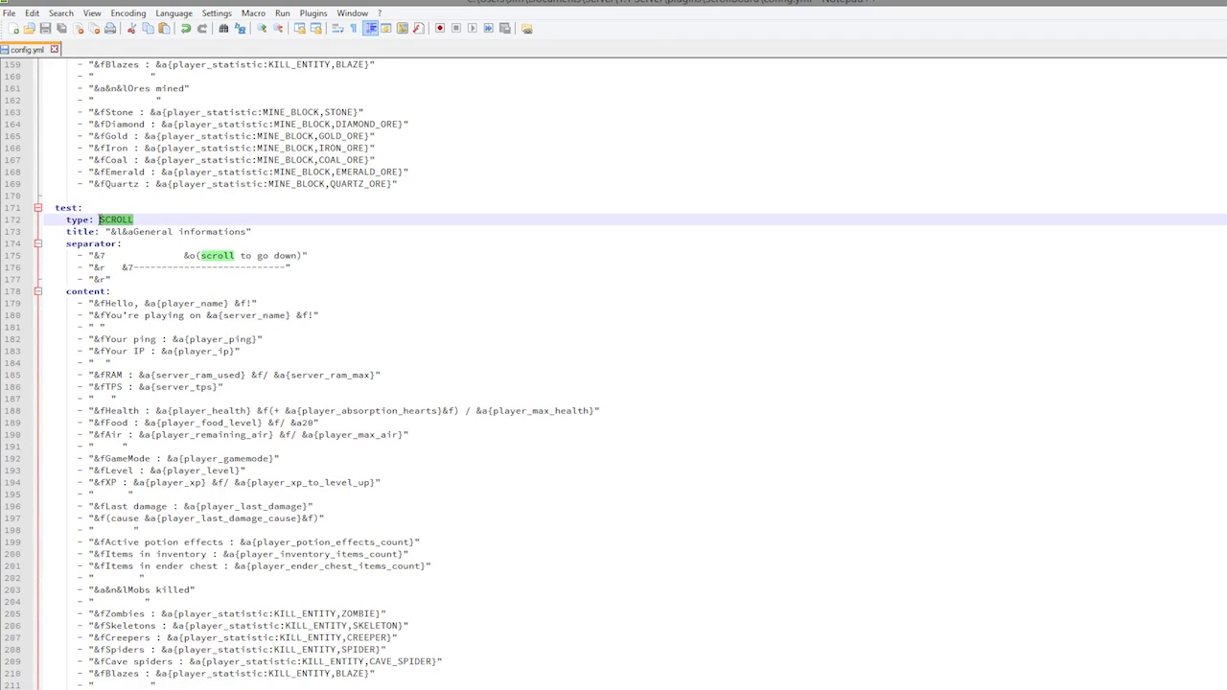
type("JUMP")
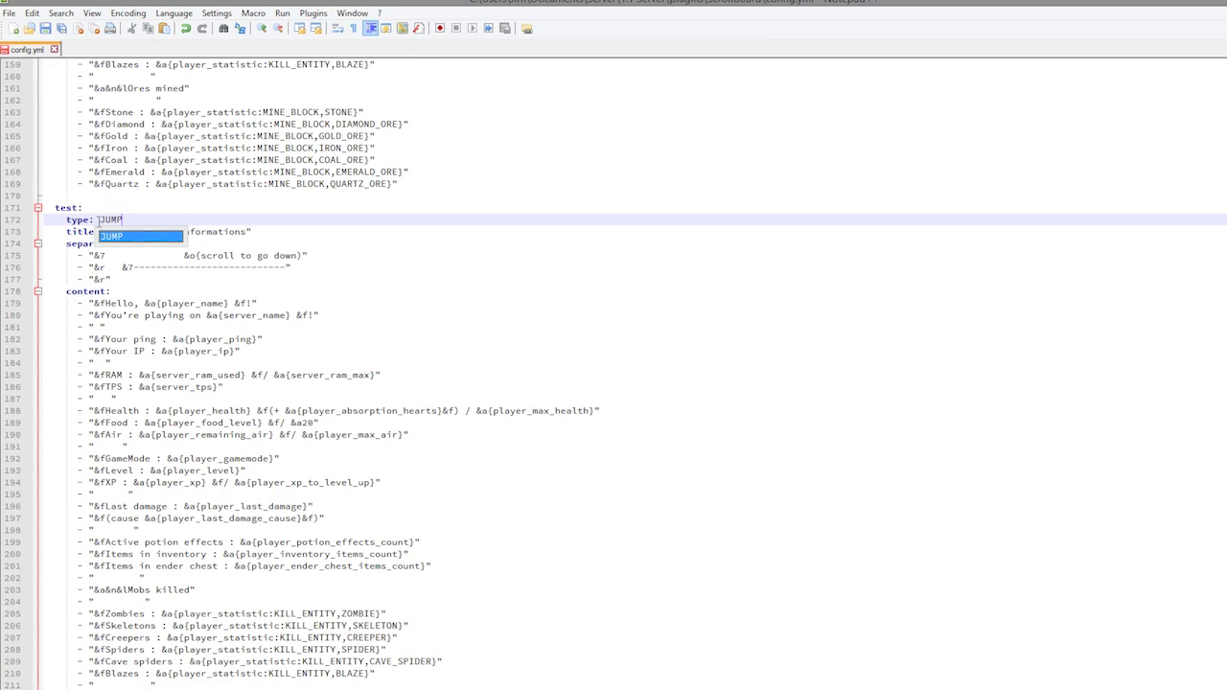
left_click(254, 339)
Replace every "&a" with "&b" within the test scoreboard block only
left_click_drag(55, 207, 409, 566)
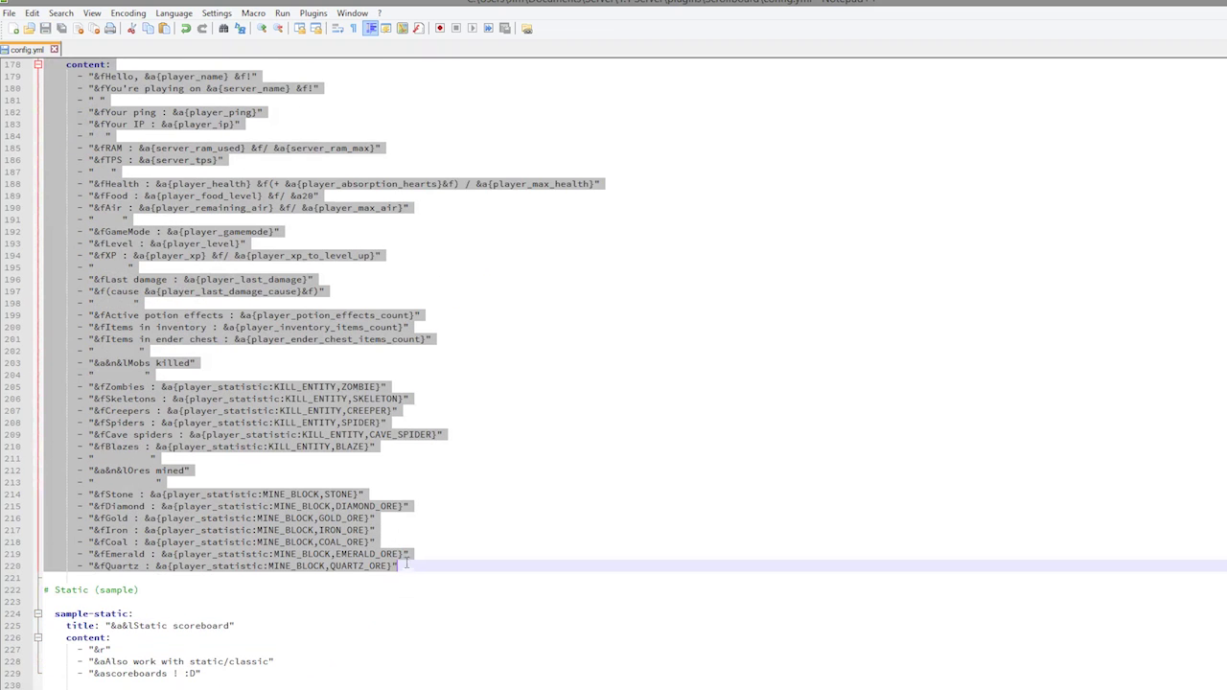
left_click(32, 12)
mouse_move(60, 12)
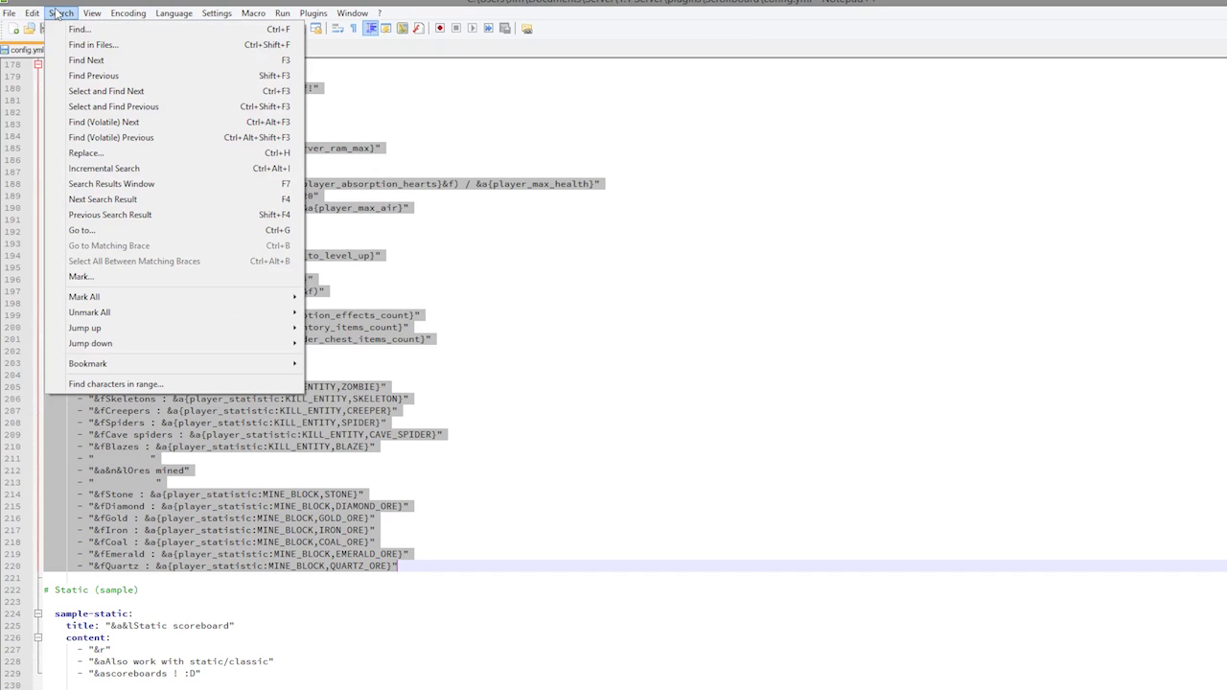
left_click(85, 152)
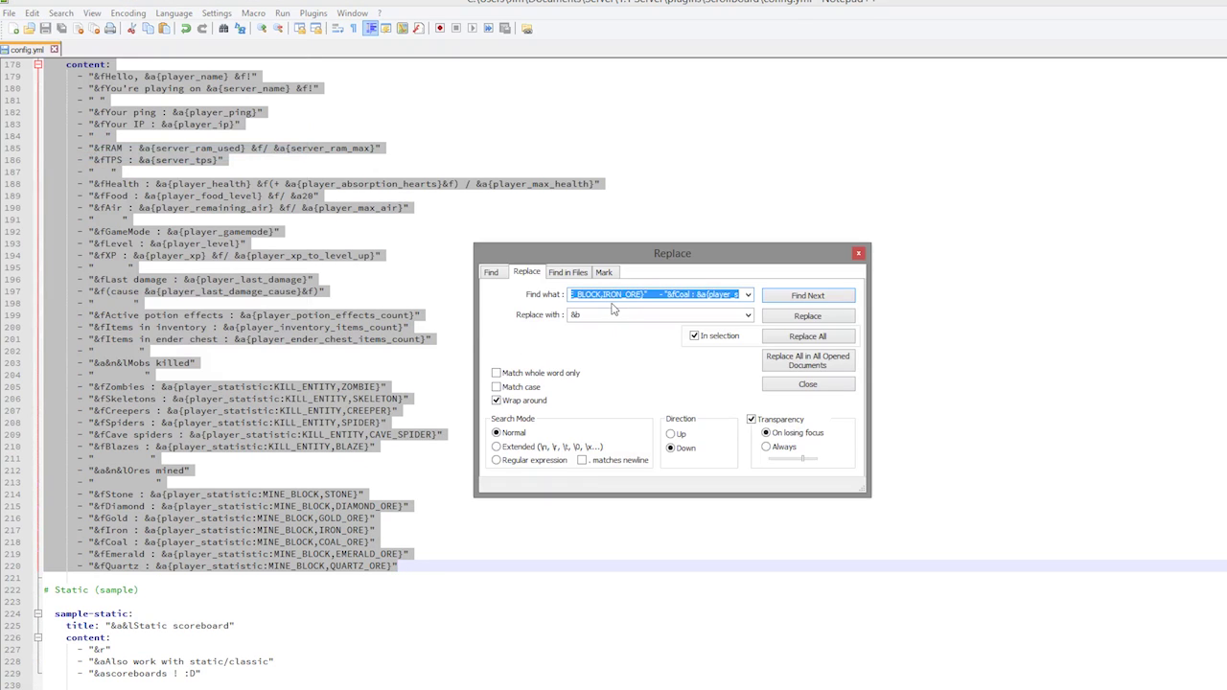
type("&a")
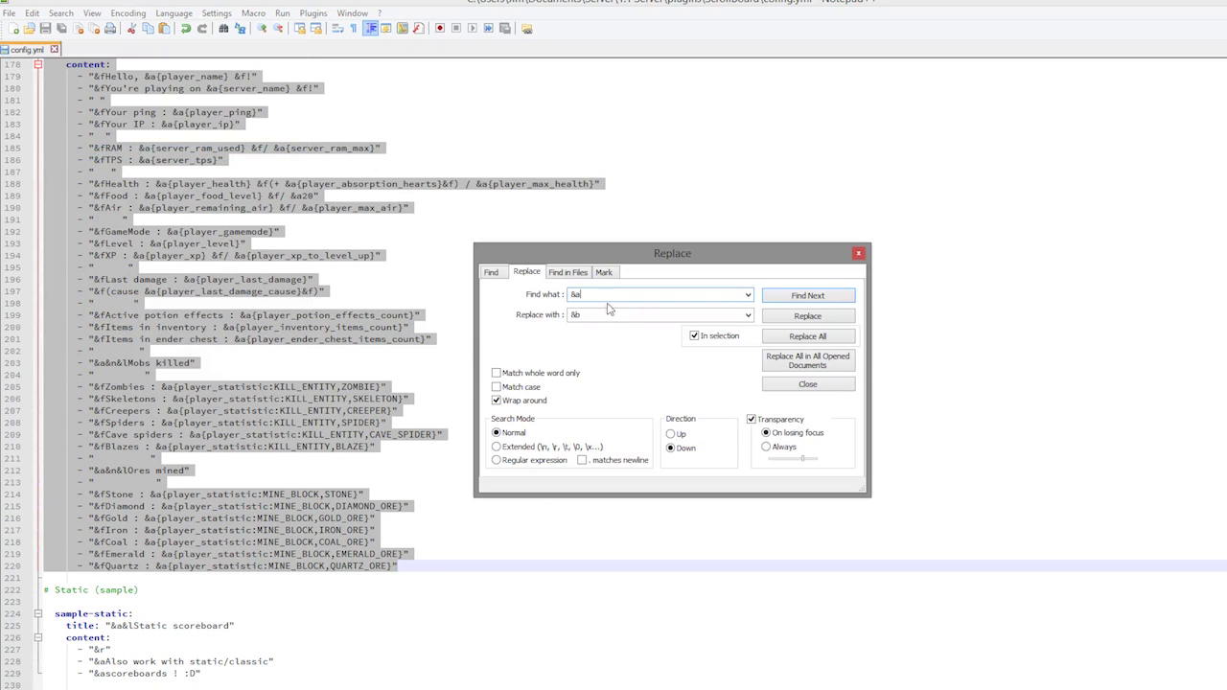
left_click(788, 341)
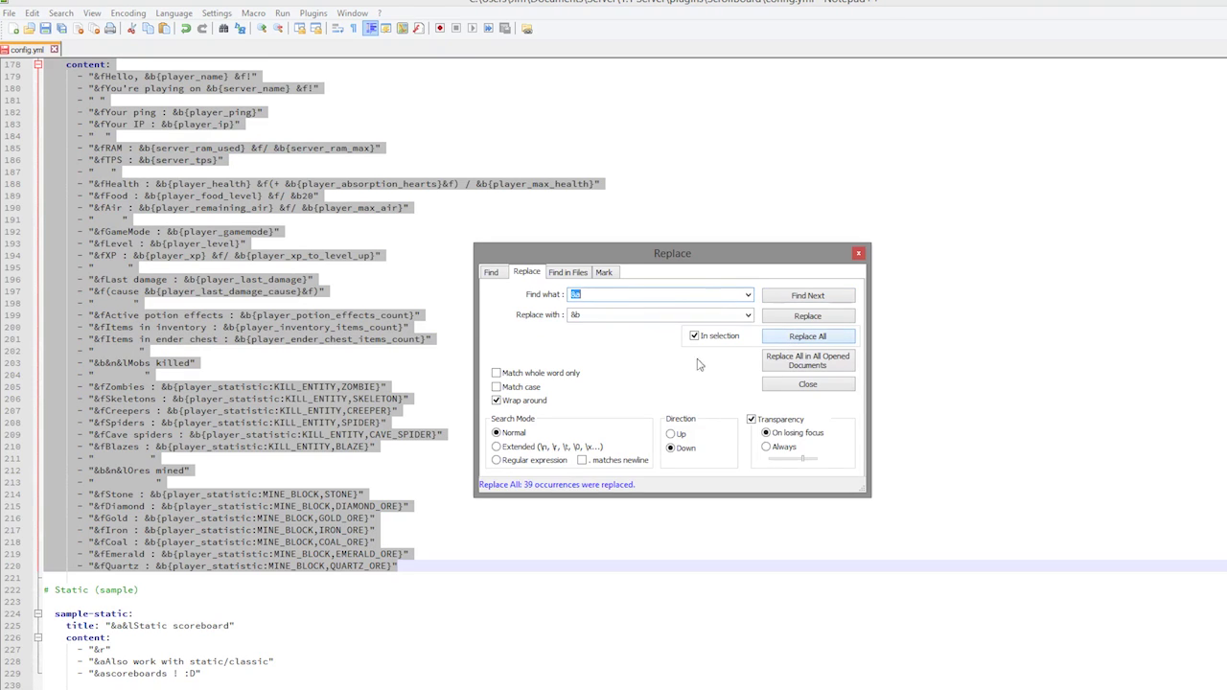
left_click(858, 254)
left_click(570, 579)
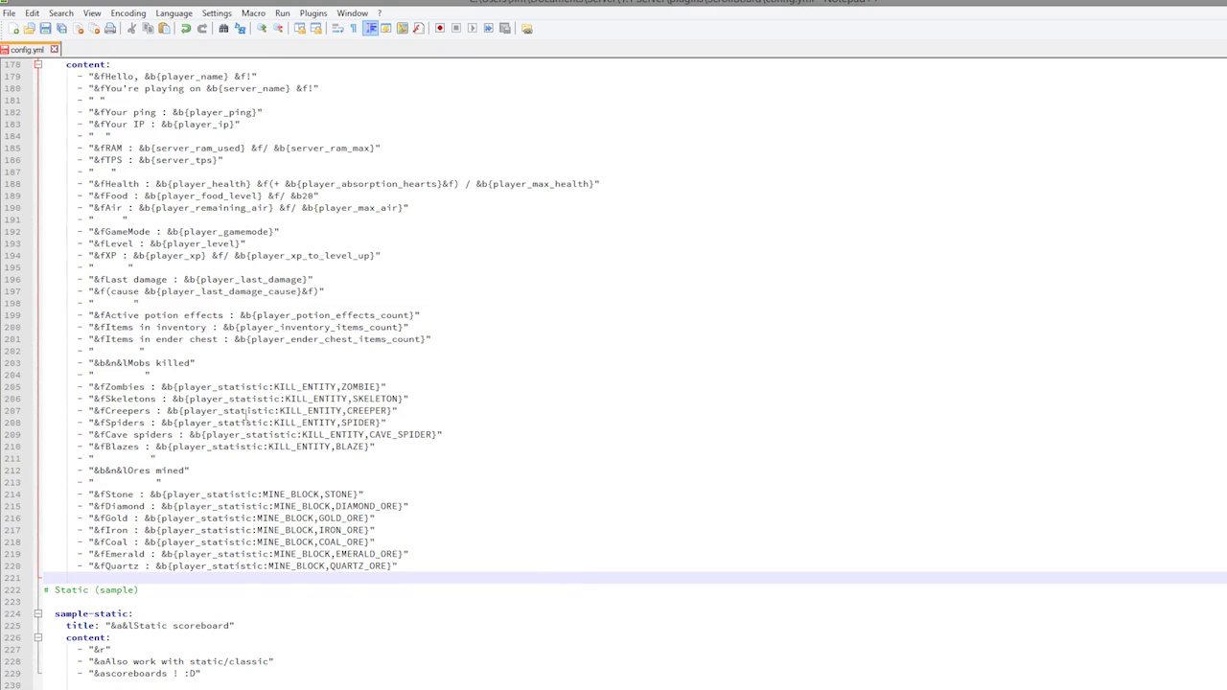
Review the test scoreboard's content and separator lines, including the &o code, and the sample-static scoreboard definition
left_click(298, 299)
scroll(298, 299, "up", 5)
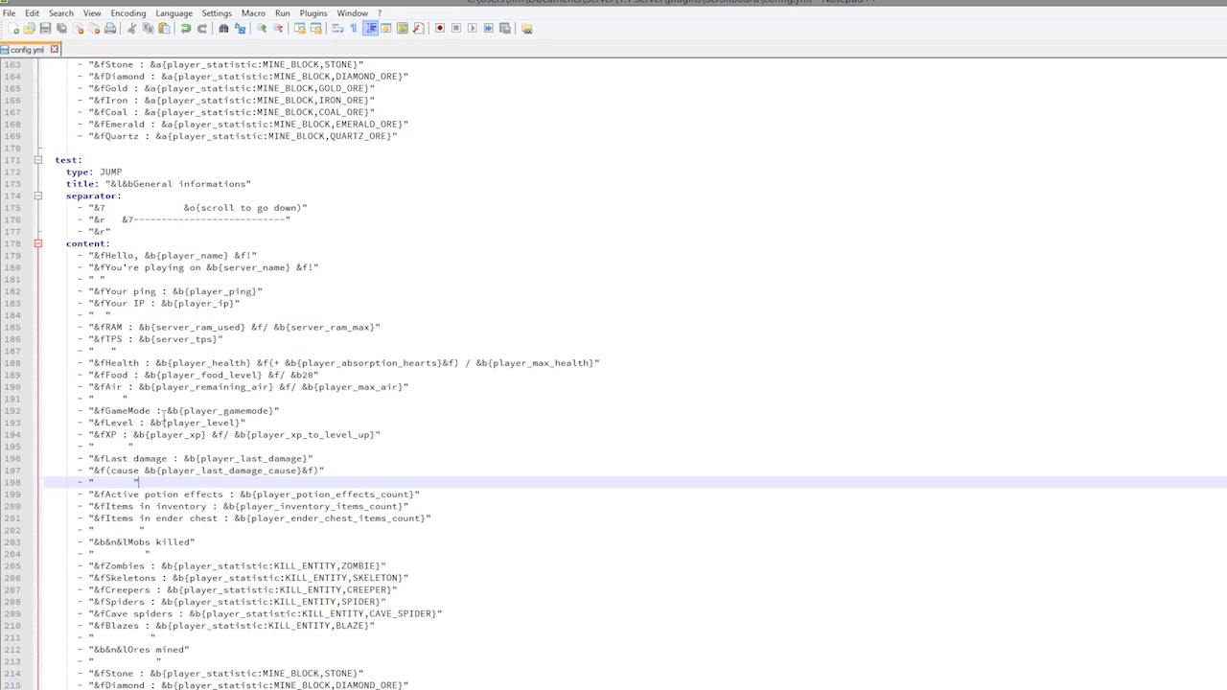
left_click_drag(150, 434, 138, 277)
left_click(247, 315)
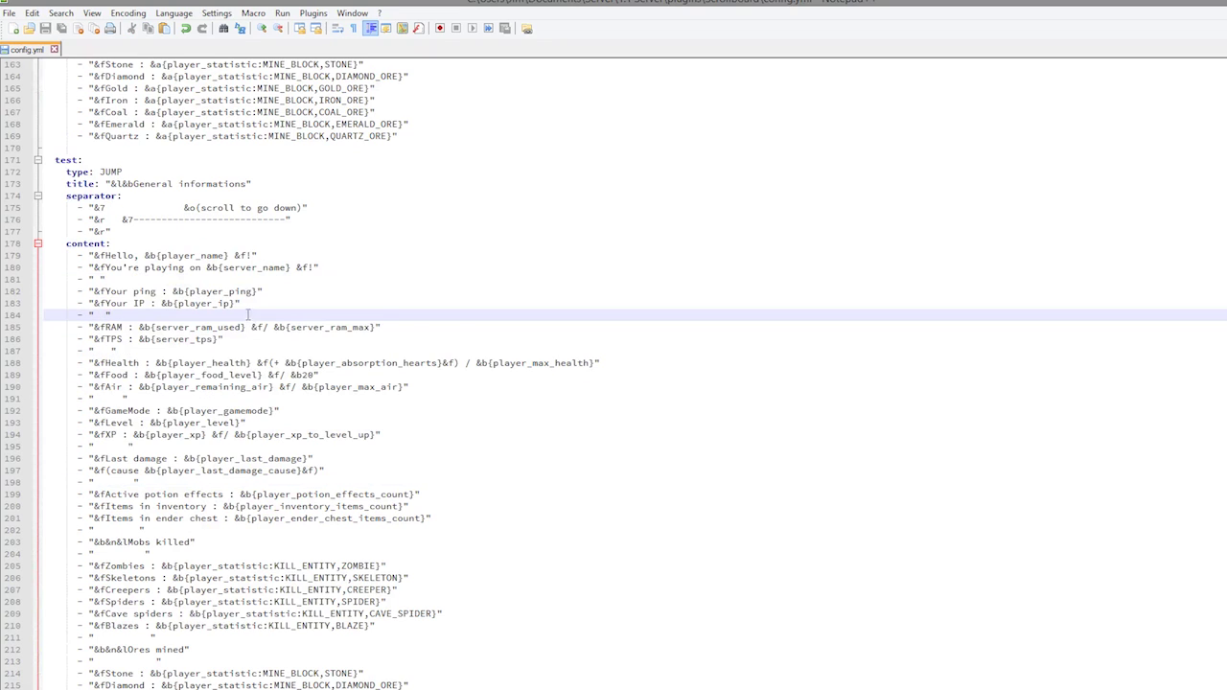
scroll(247, 314, "down", 5)
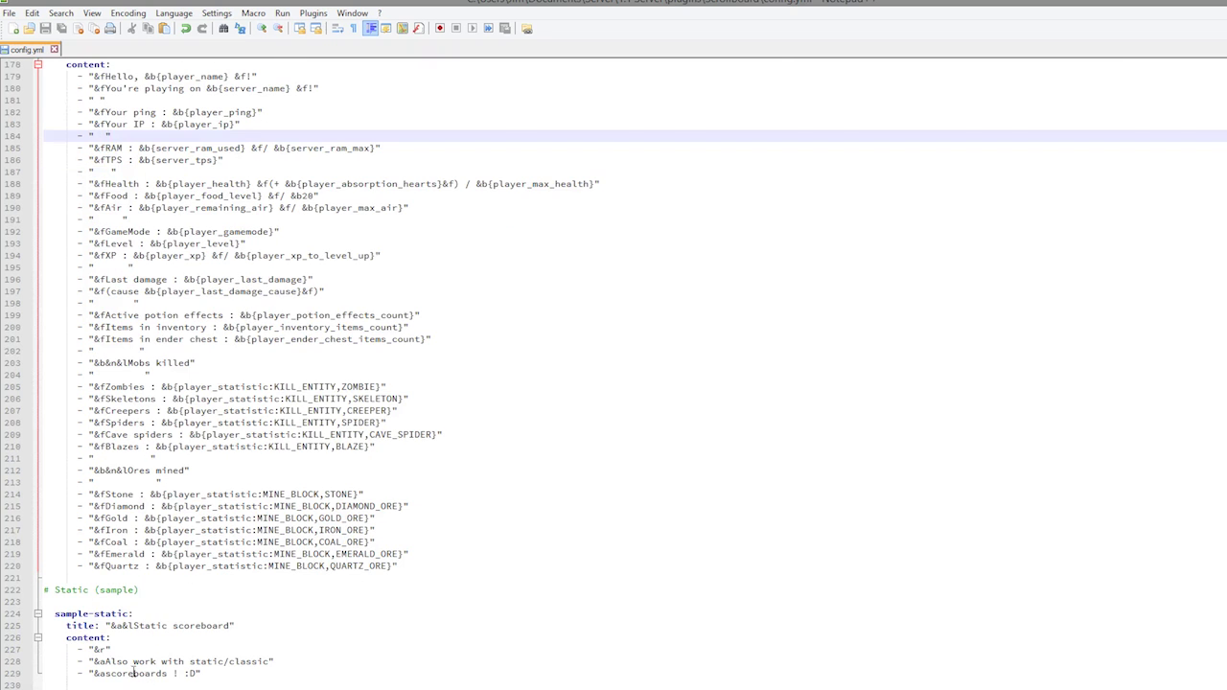
left_click_drag(134, 684, 43, 613)
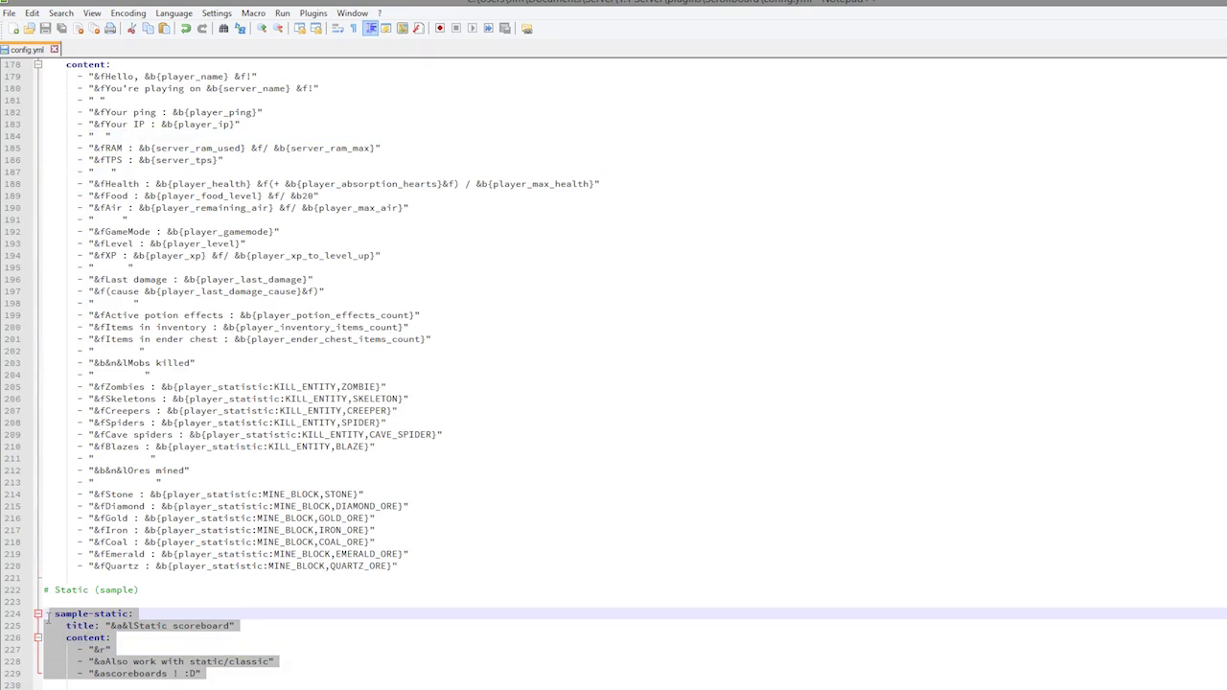
left_click(175, 649)
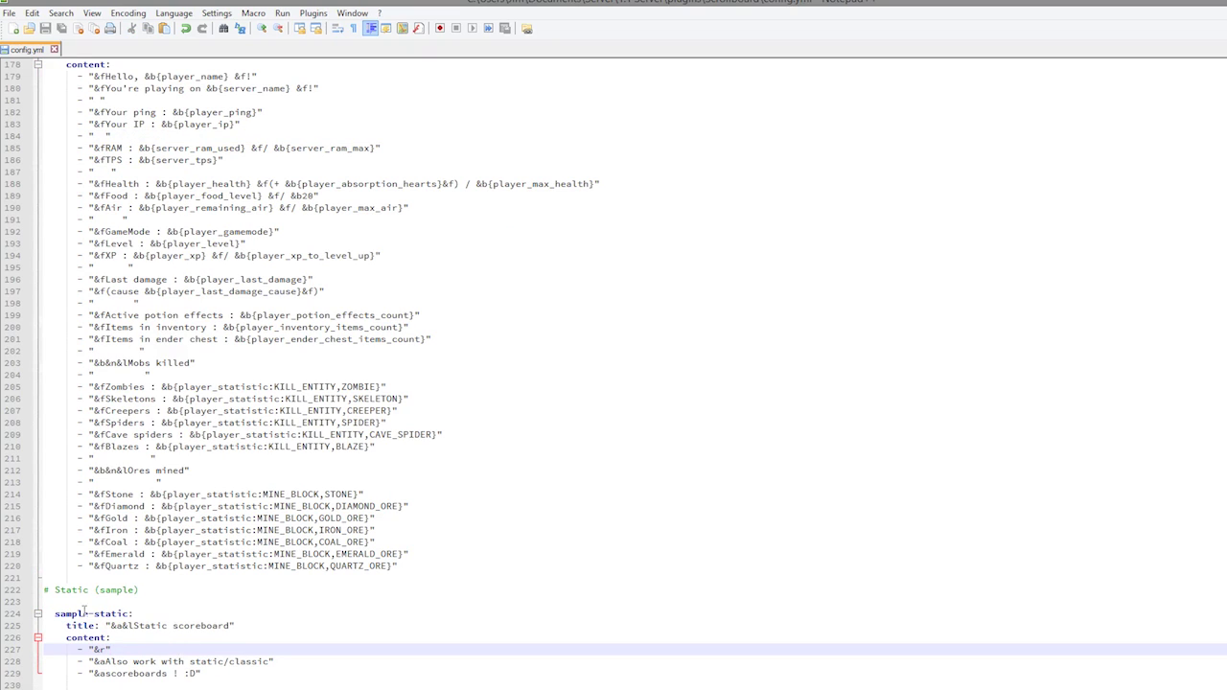
scroll(237, 595, "up", 5)
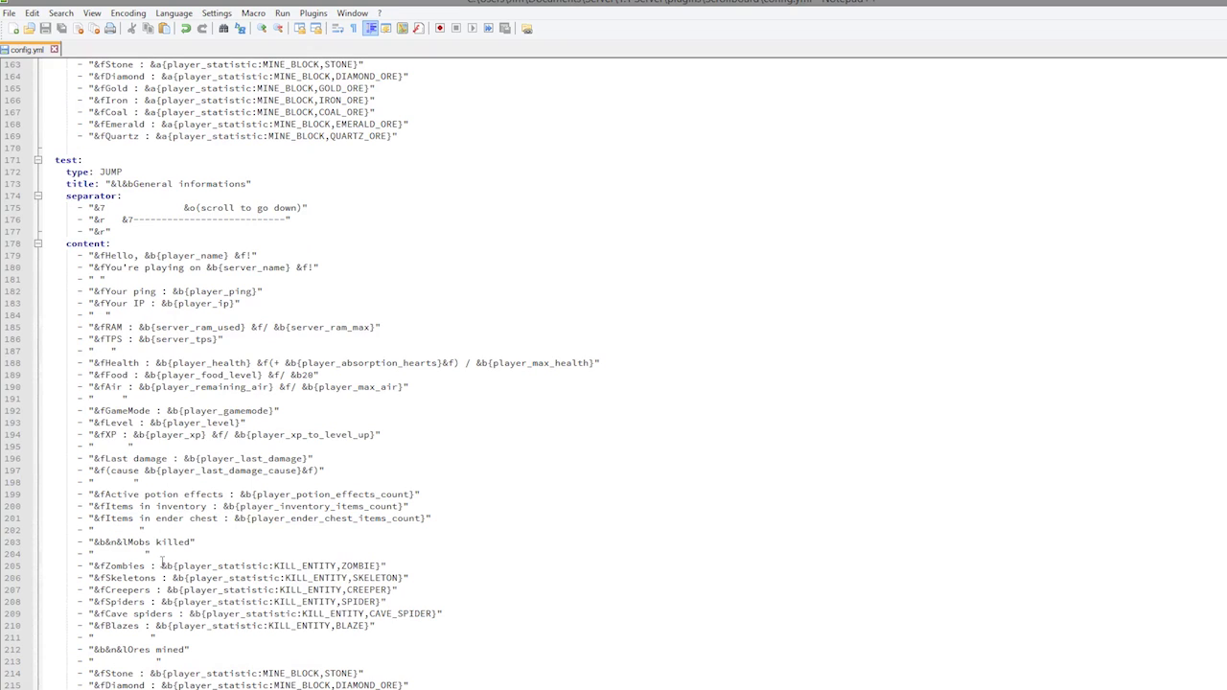
scroll(177, 398, "up", 2)
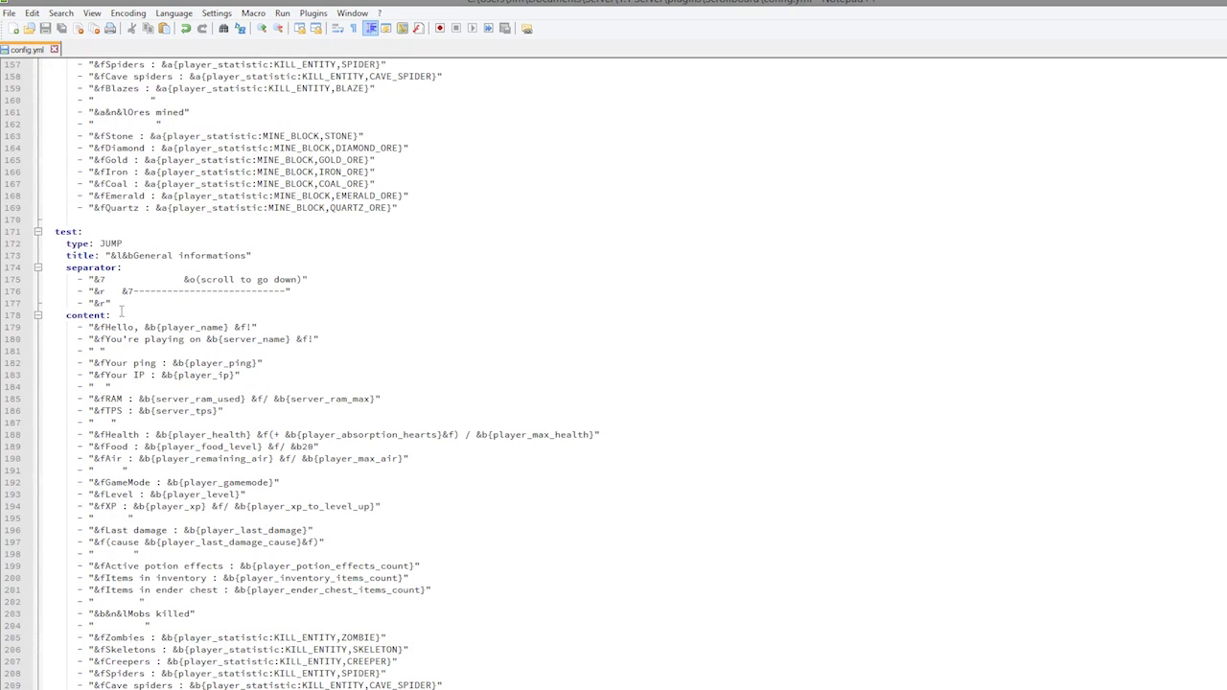
left_click_drag(185, 279, 197, 279)
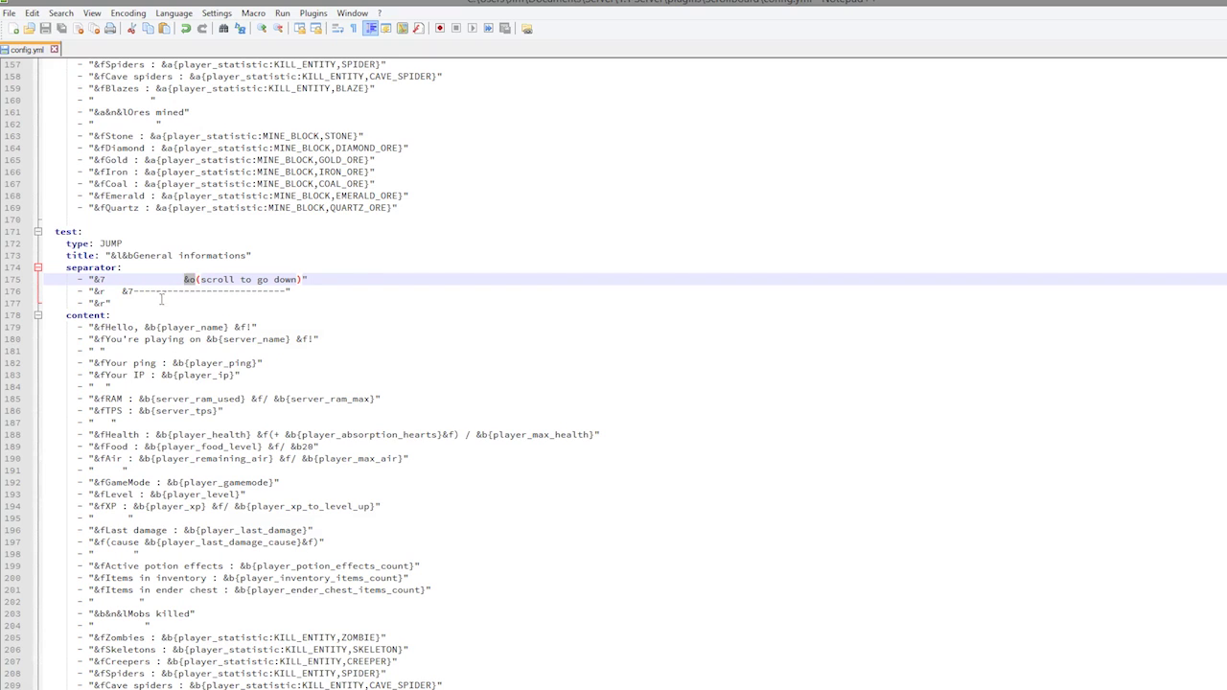
left_click(265, 375)
scroll(264, 374, "up", 15)
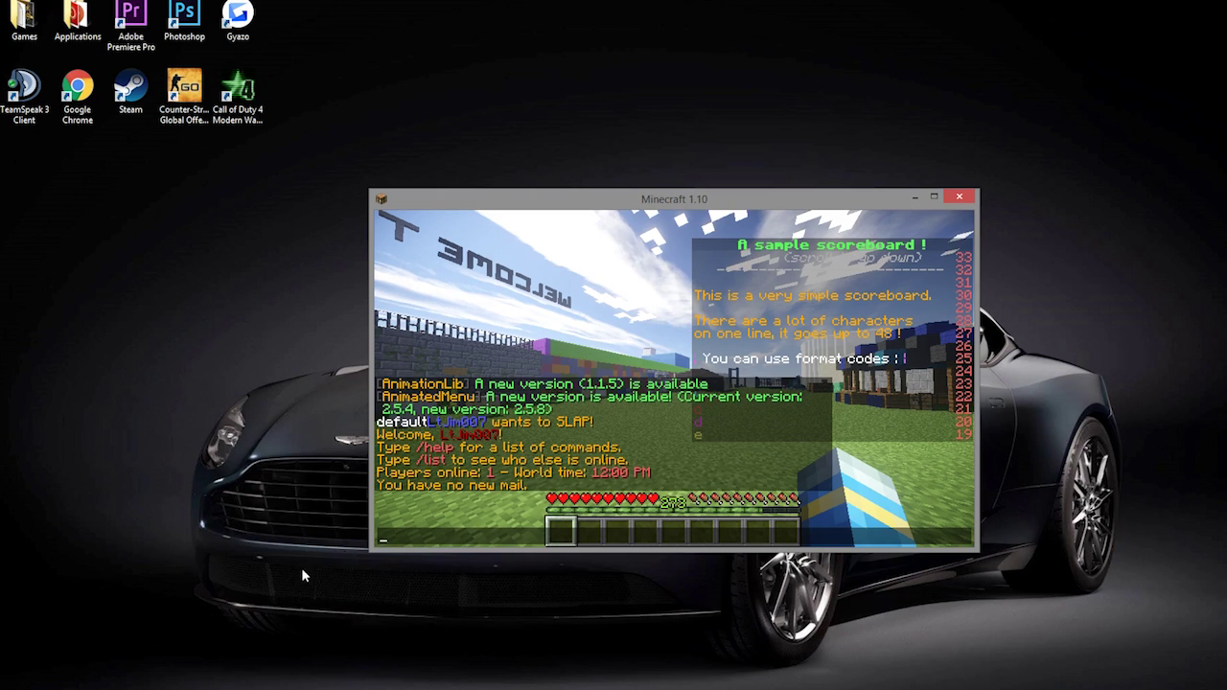
Switch to Minecraft and assign the test scoreboard to the player's own username with the /scrollboard player command
key("Escape")
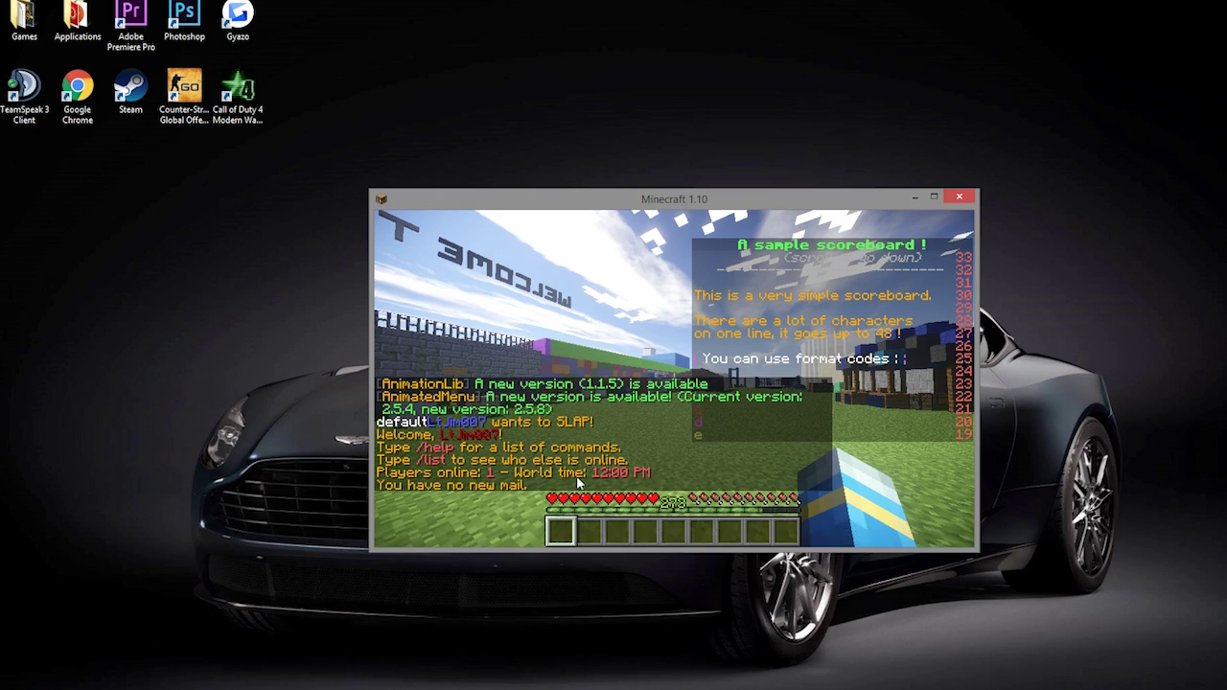
mouse_move(674, 378)
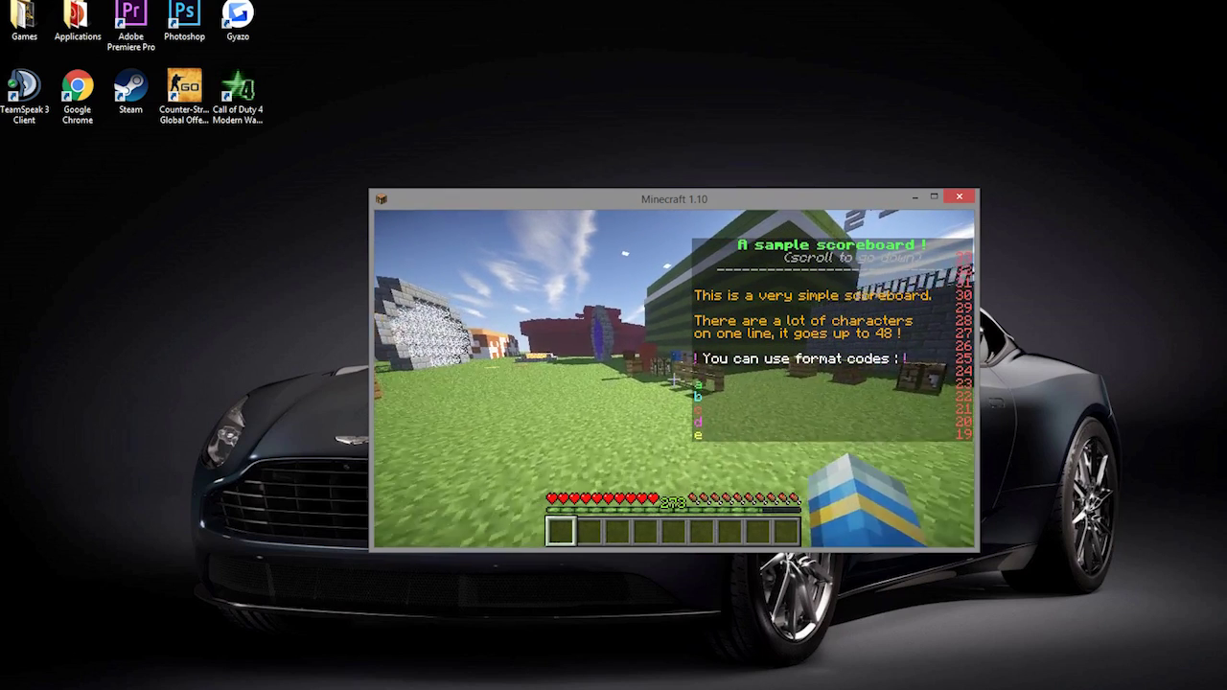
type("t/scrollboar")
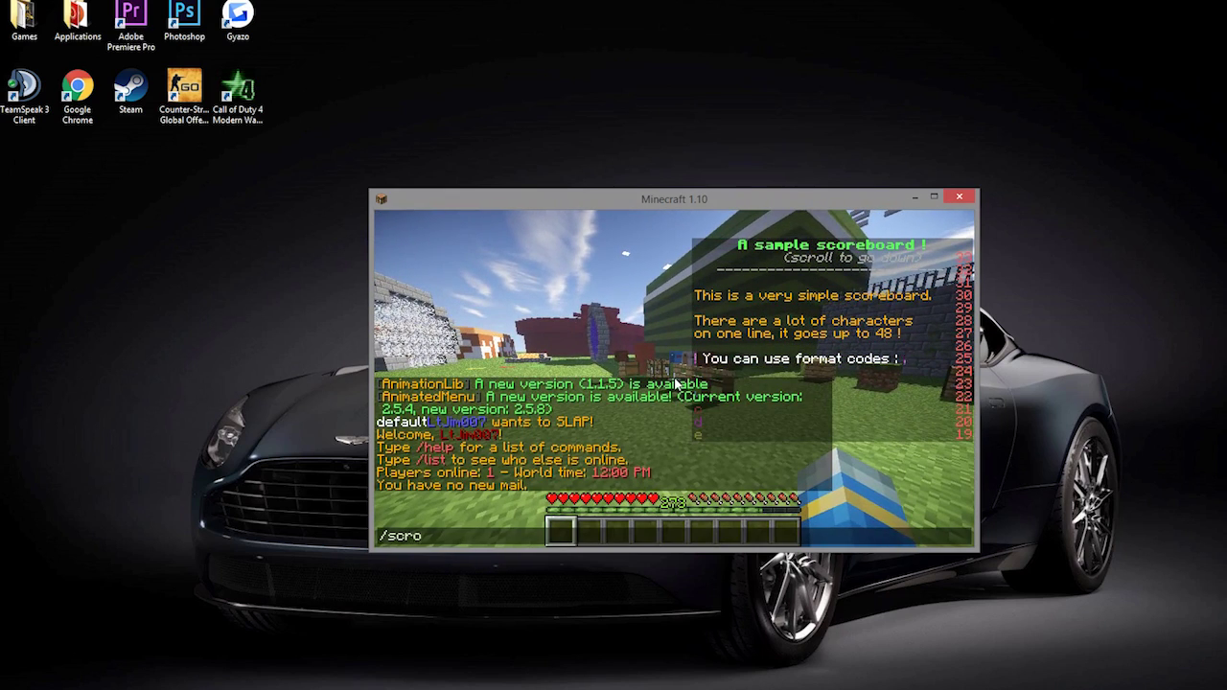
type("d pla")
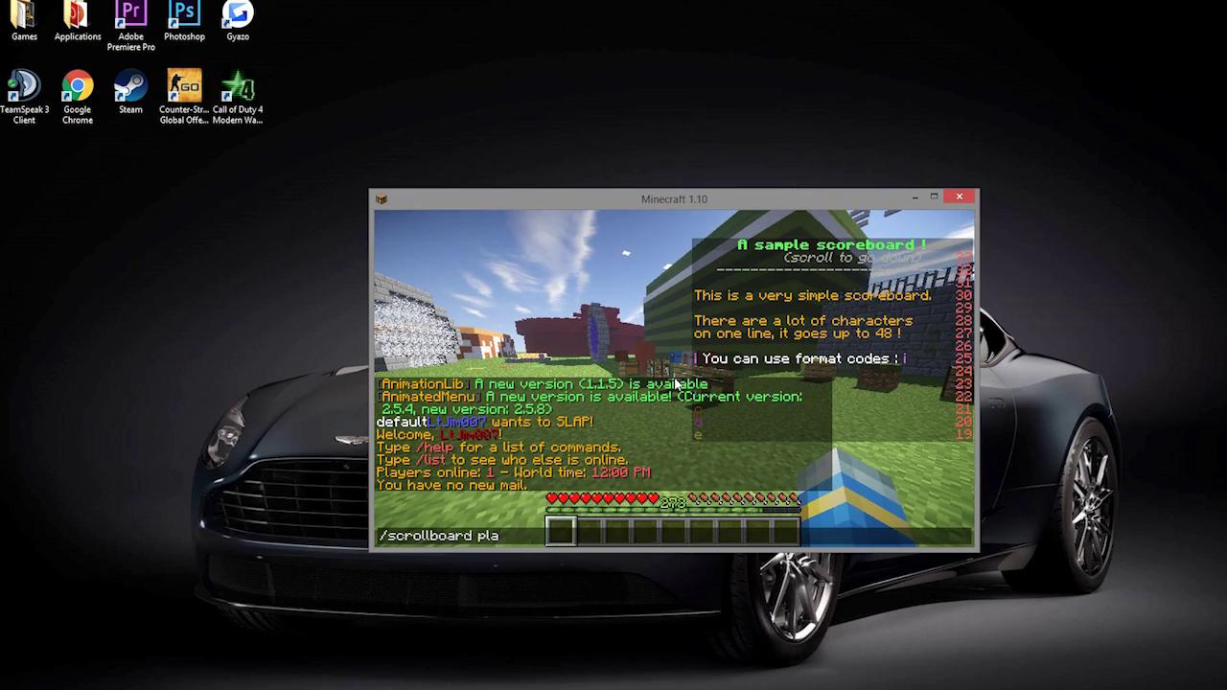
type("yer")
key("Tab")
type("te")
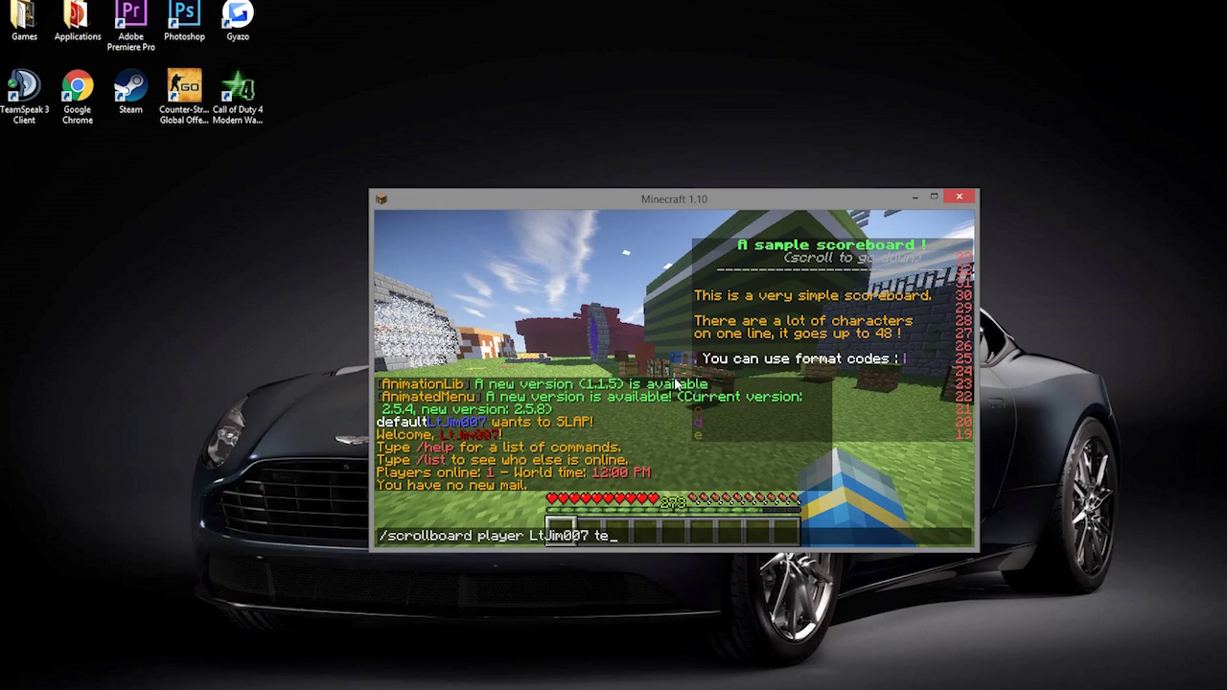
key("Return")
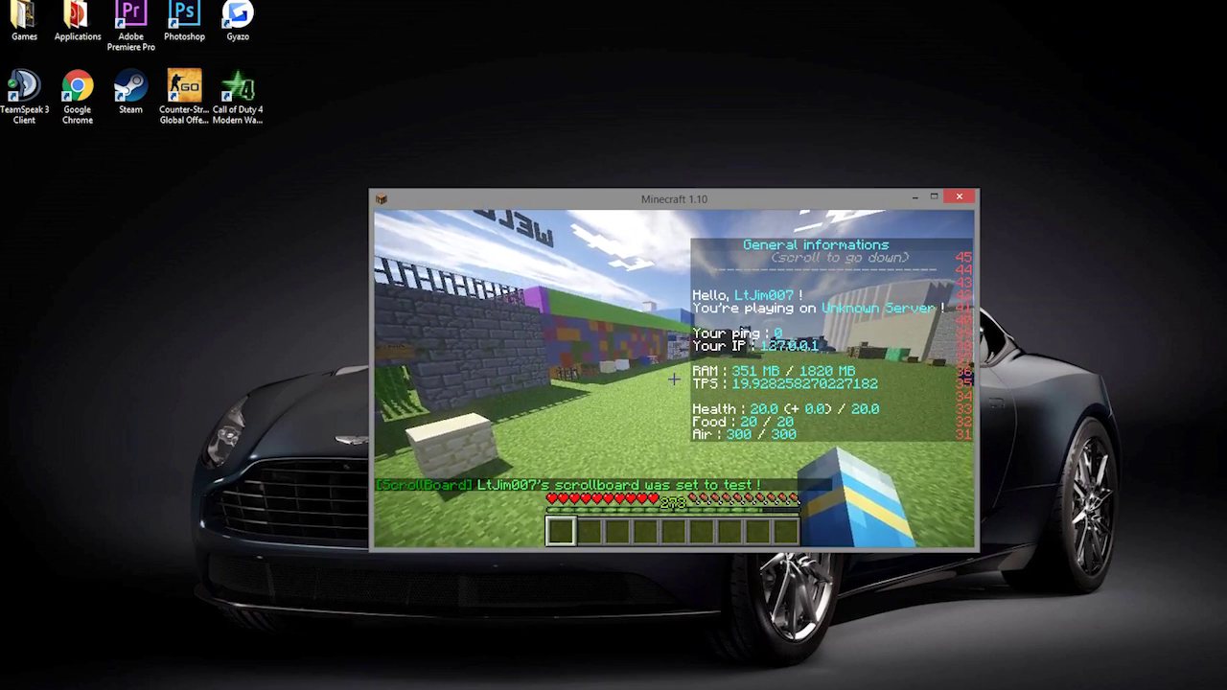
Walk around the world while moving through the test scoreboard's General informations lines to check how it scrolls
key("t")
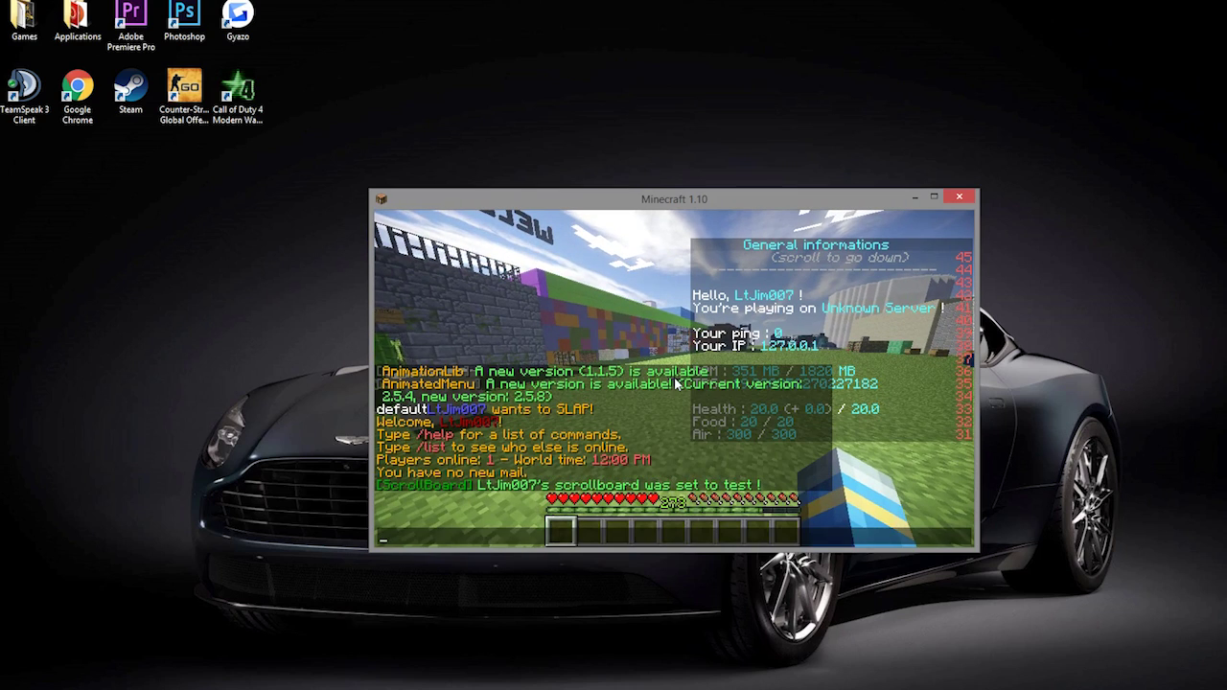
key("Escape")
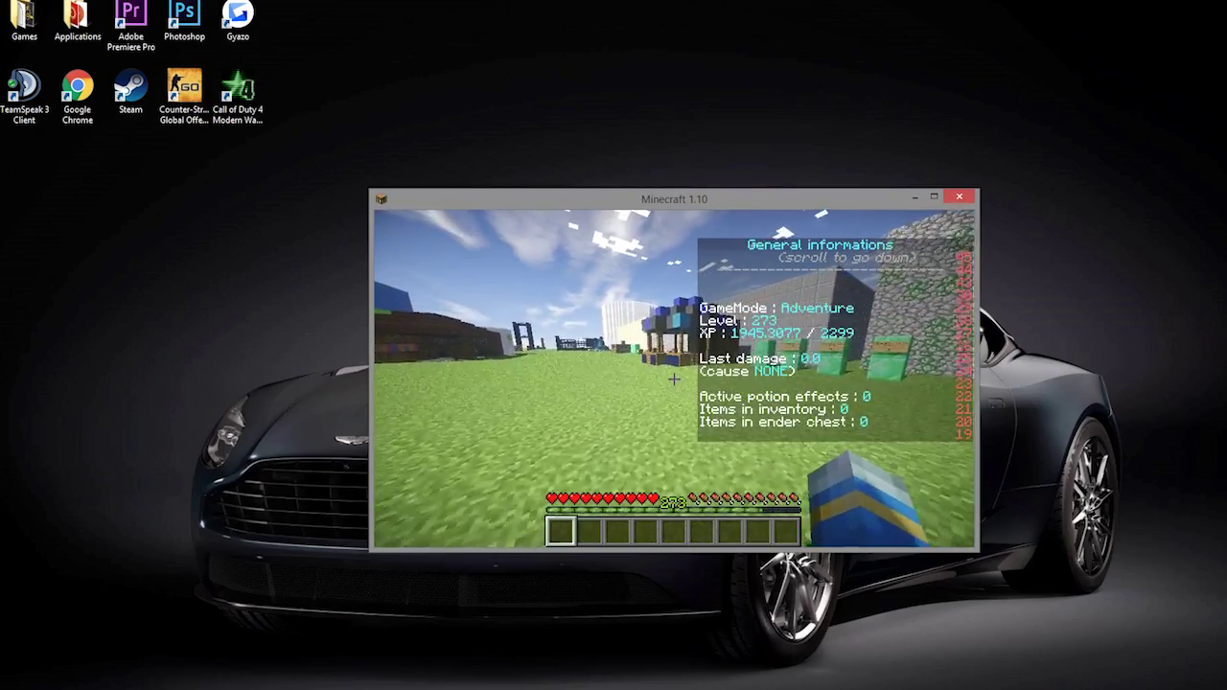
key("w")
scroll(674, 380, "down", 10)
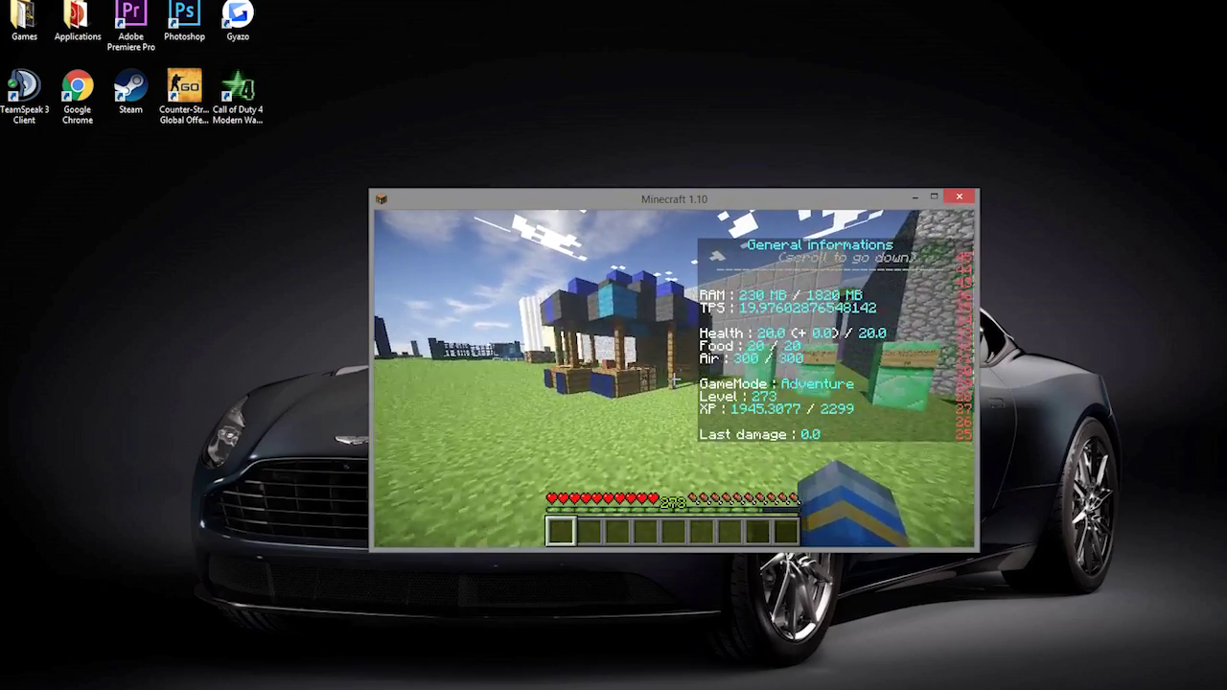
key("w")
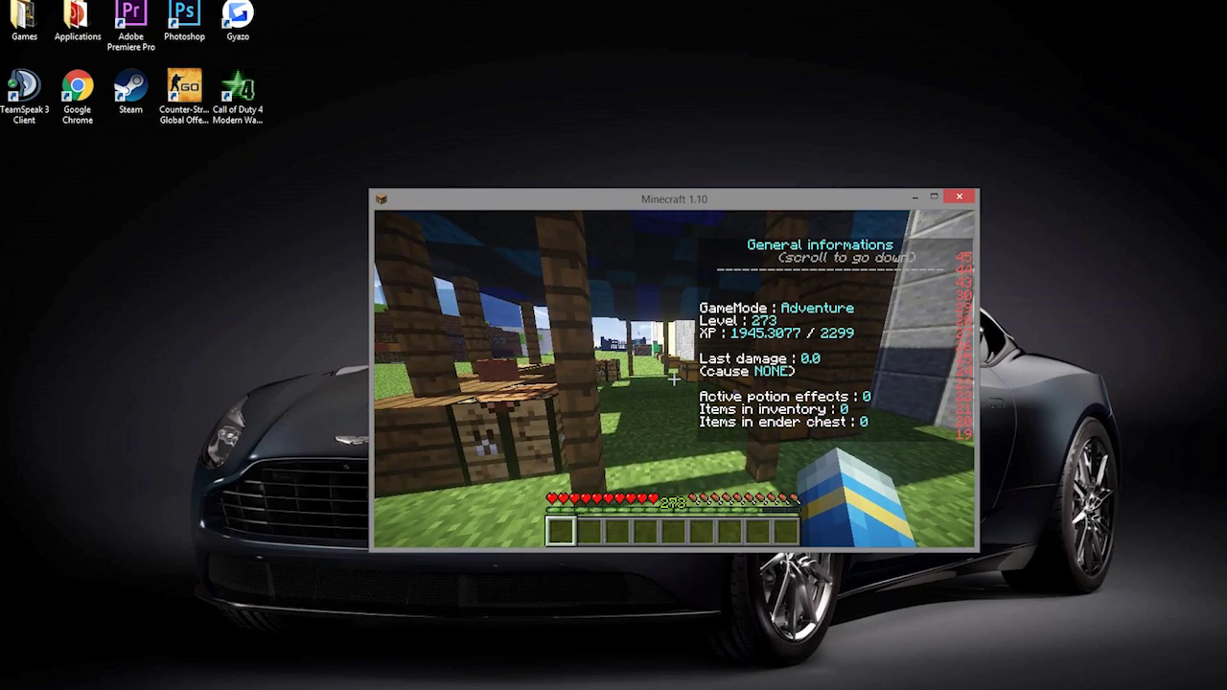
key("w")
key("4")
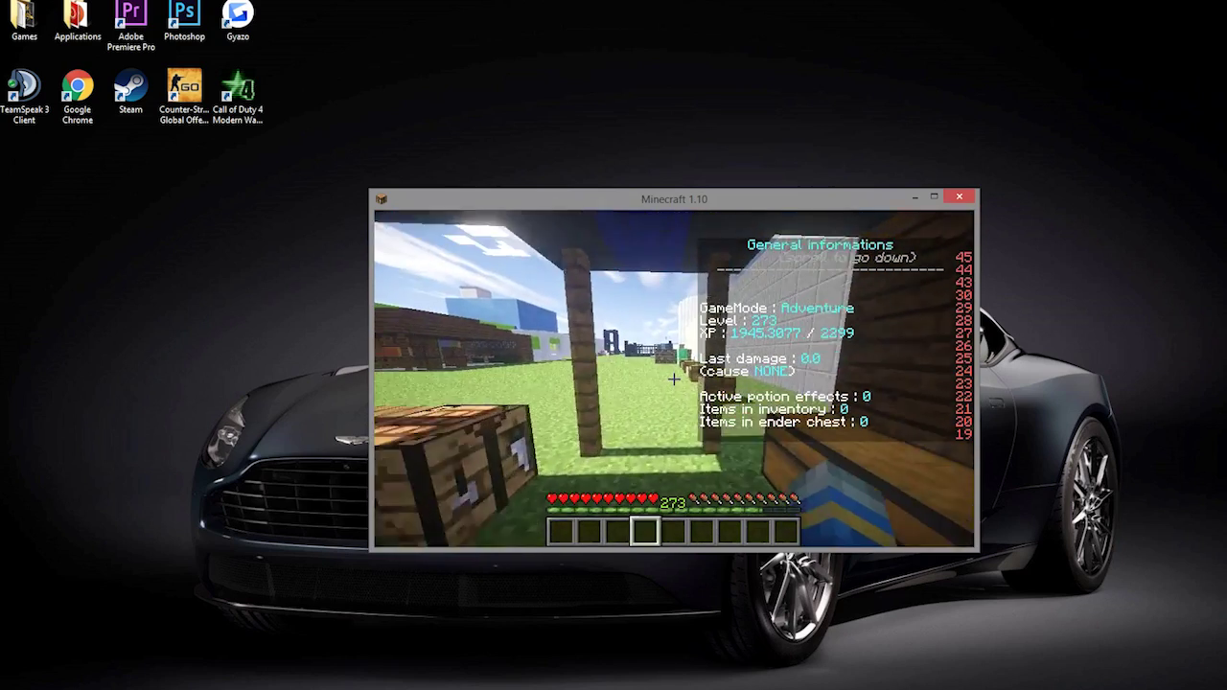
Return the test scoreboard from its lower lines to the greeting at its start while walking forward
key("w")
scroll(673, 379, "up", 11)
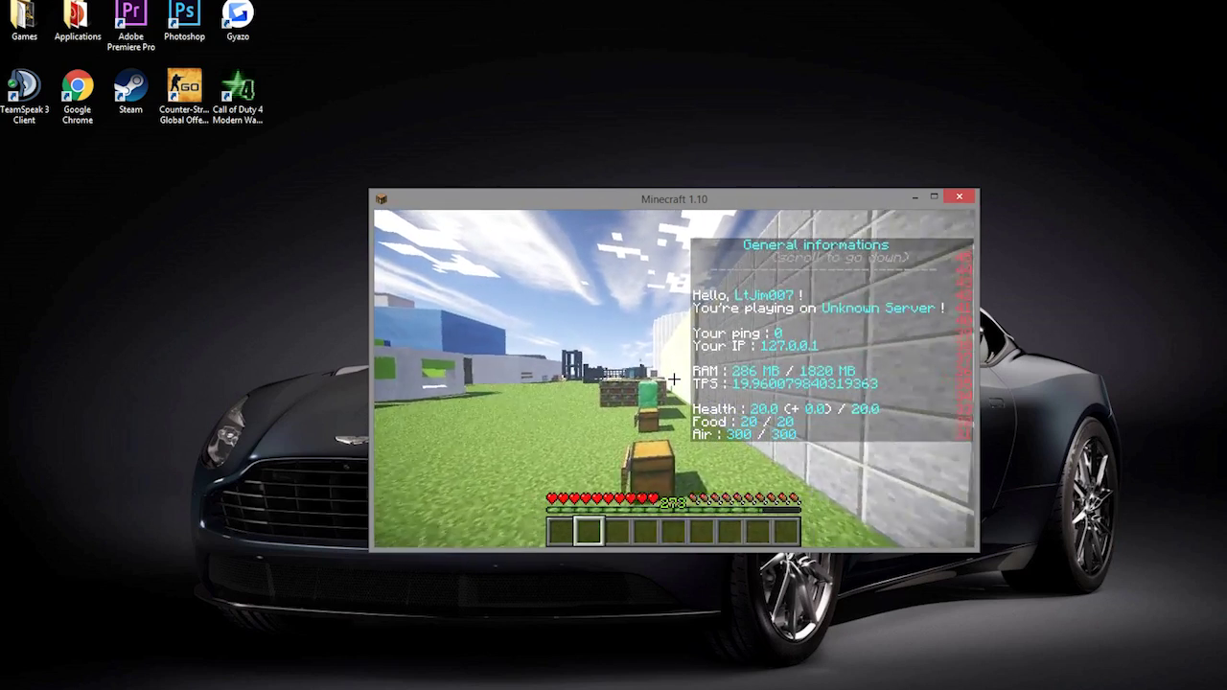
key("w")
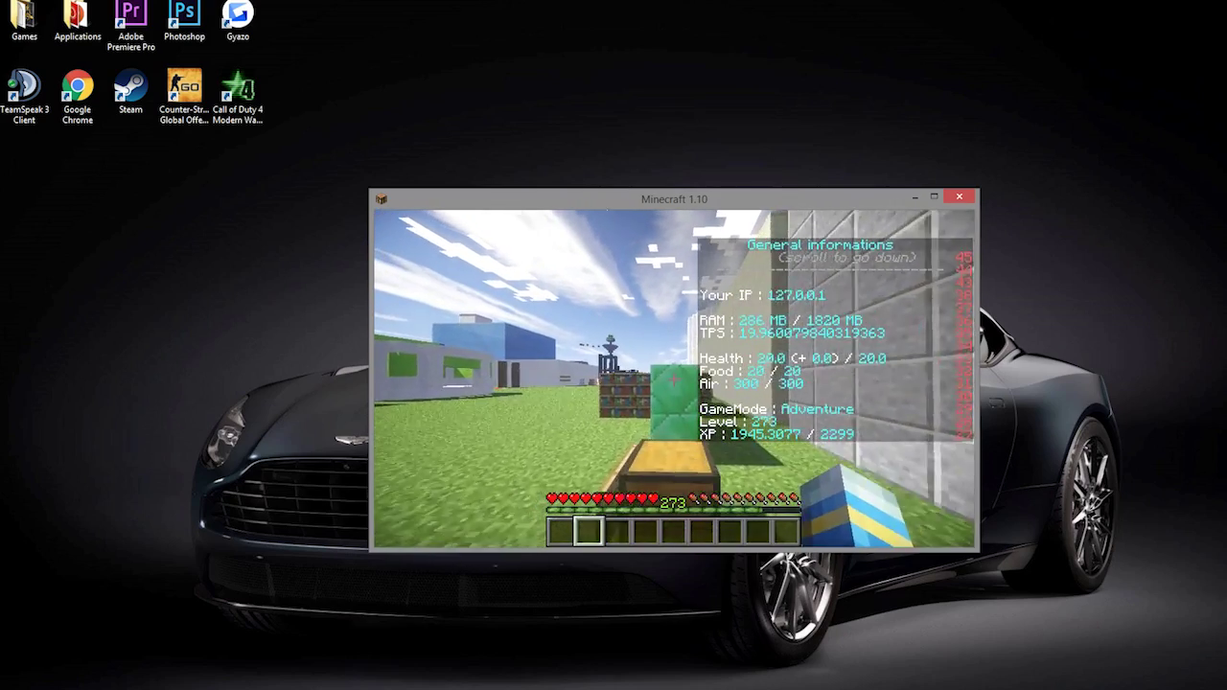
key("t")
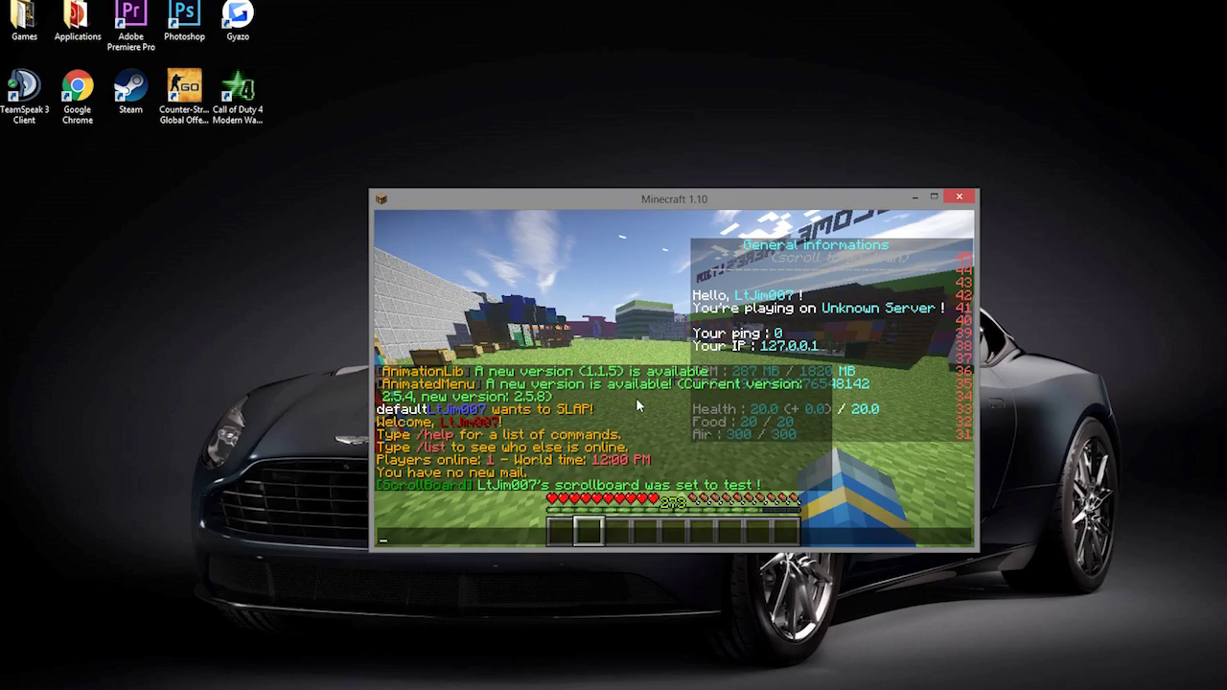
key("Escape")
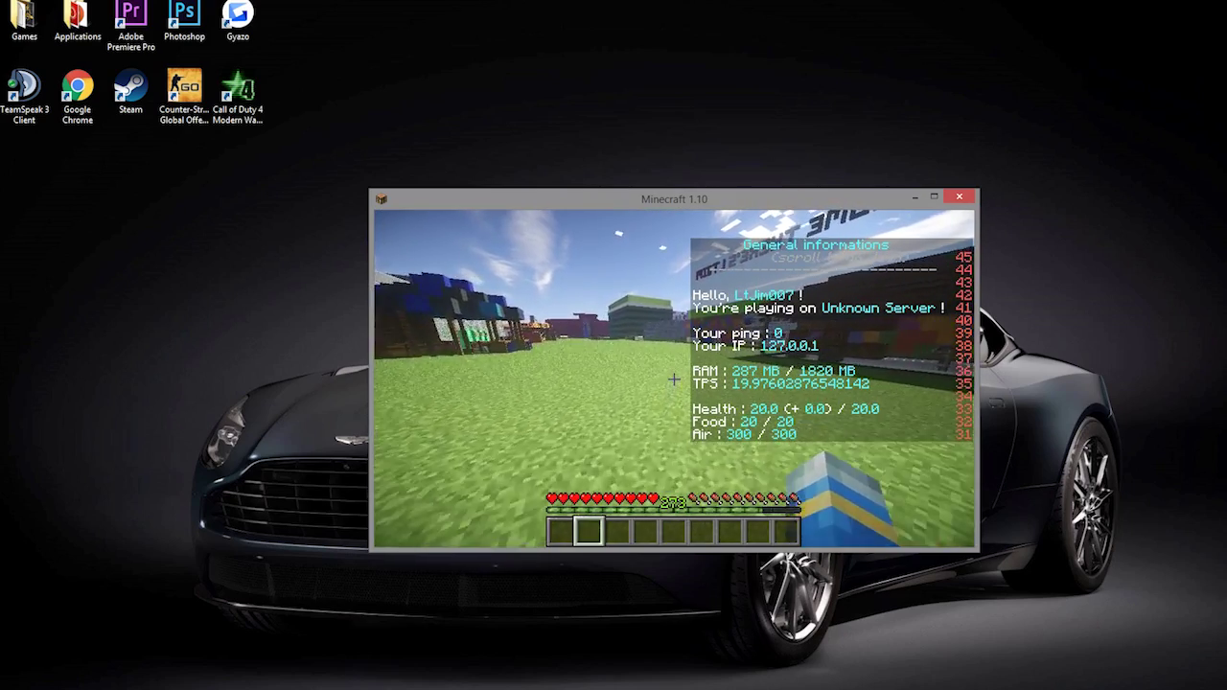
key("w")
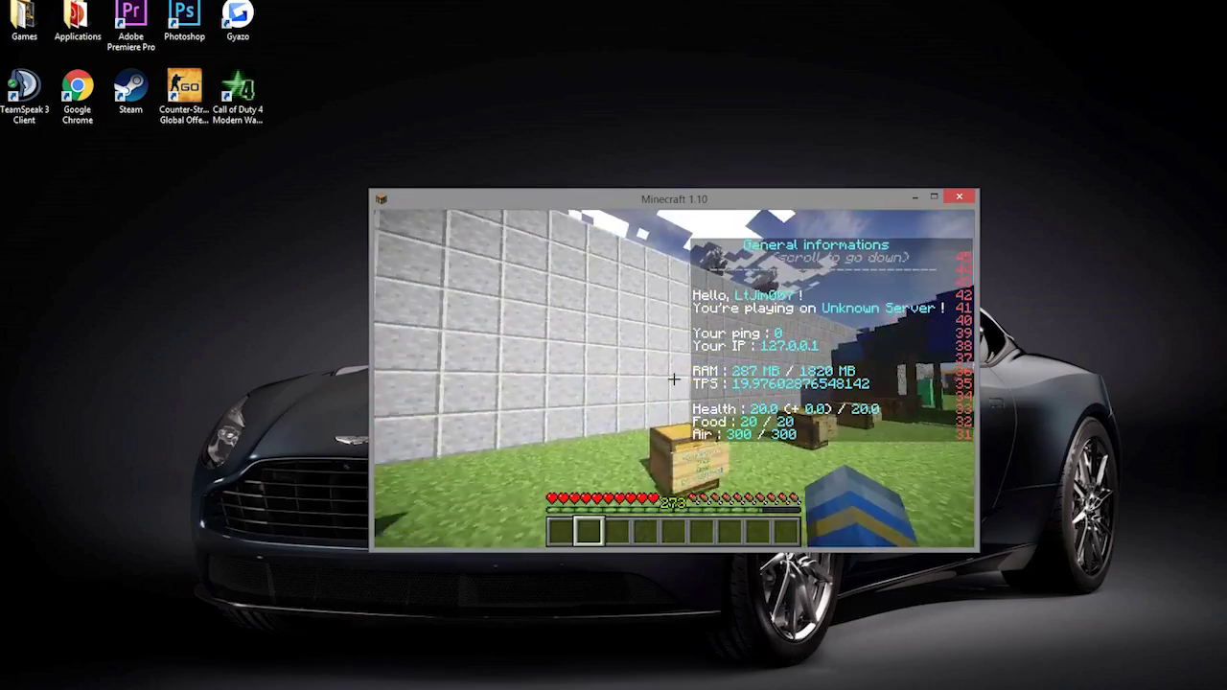
key("w")
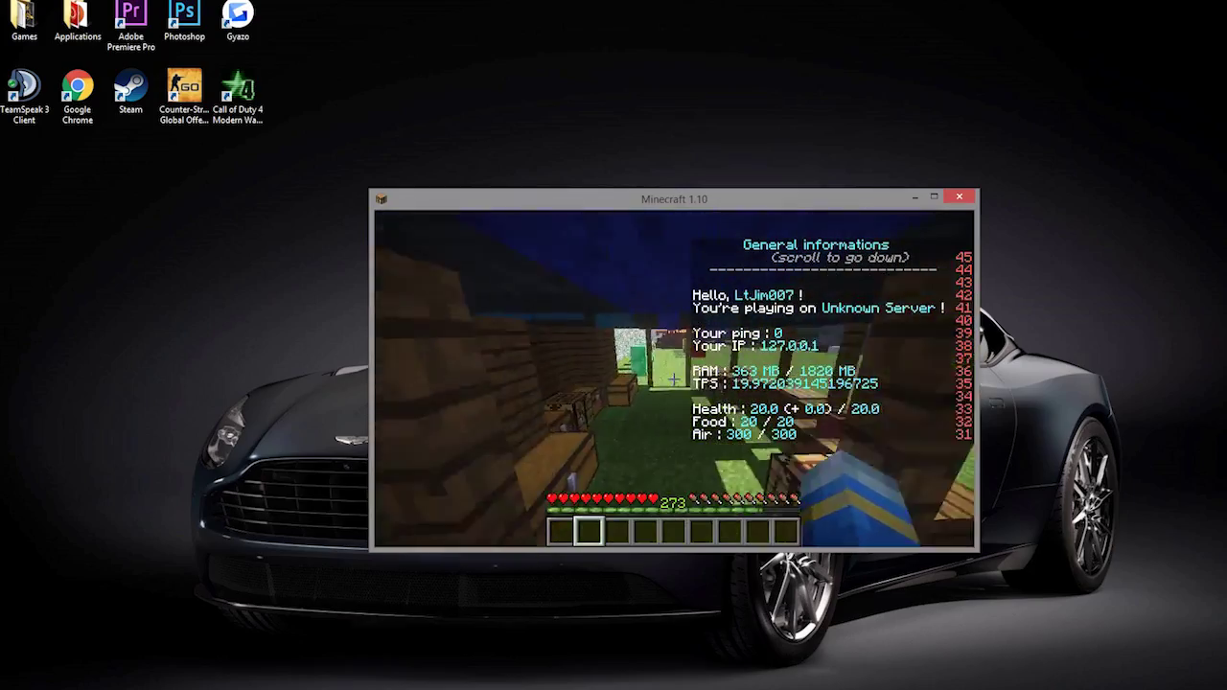
key("w")
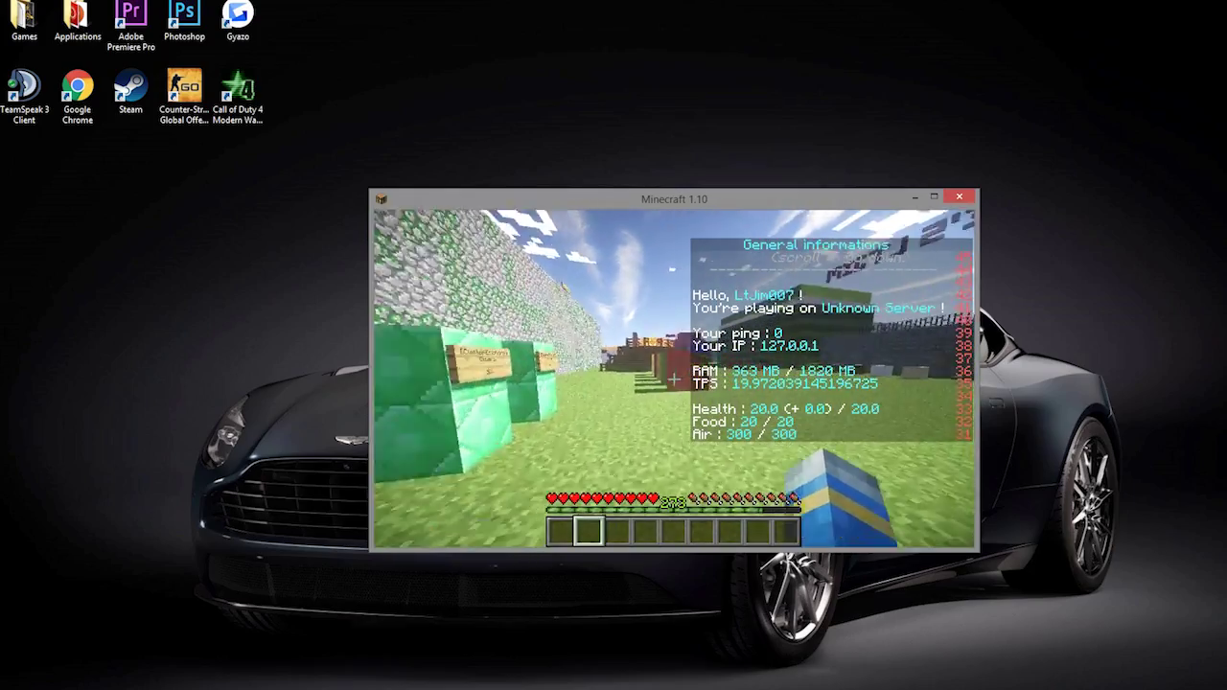
key("w")
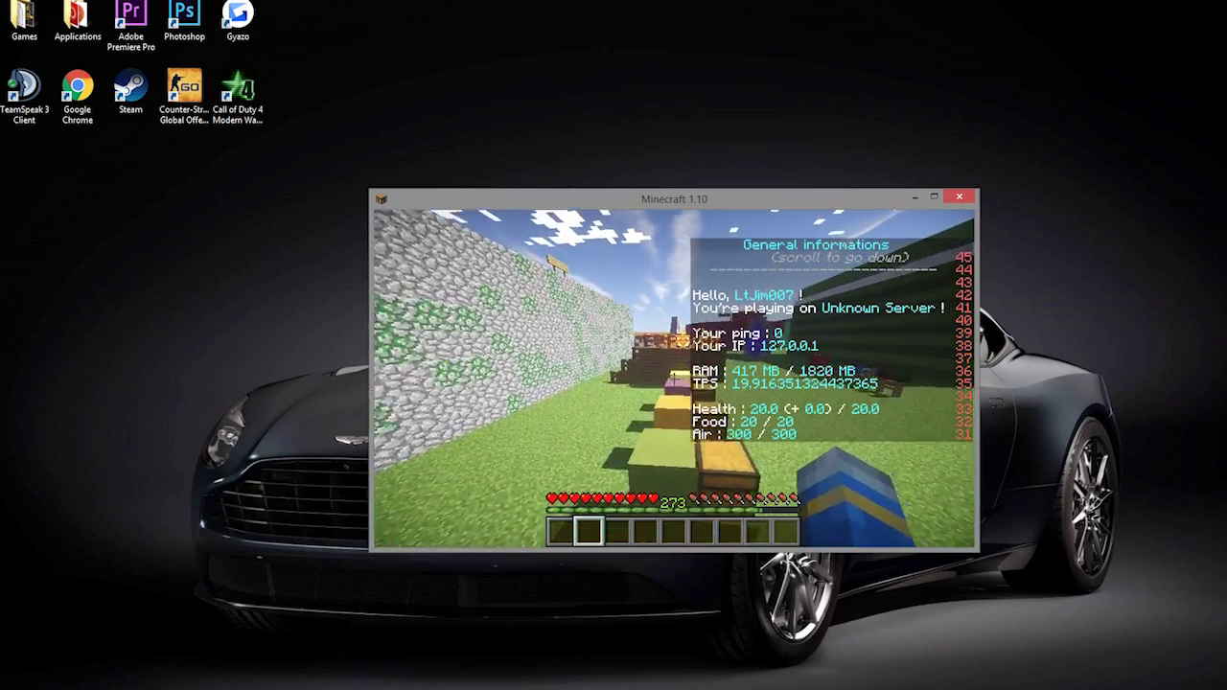
key("w")
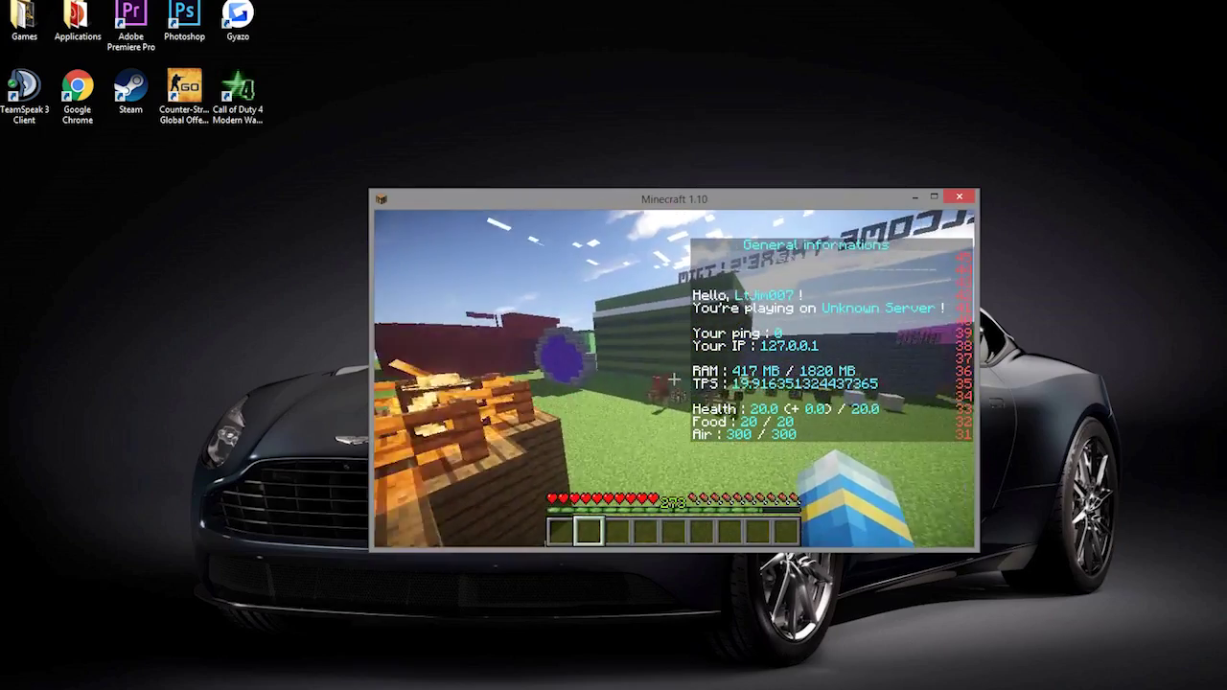
key("w")
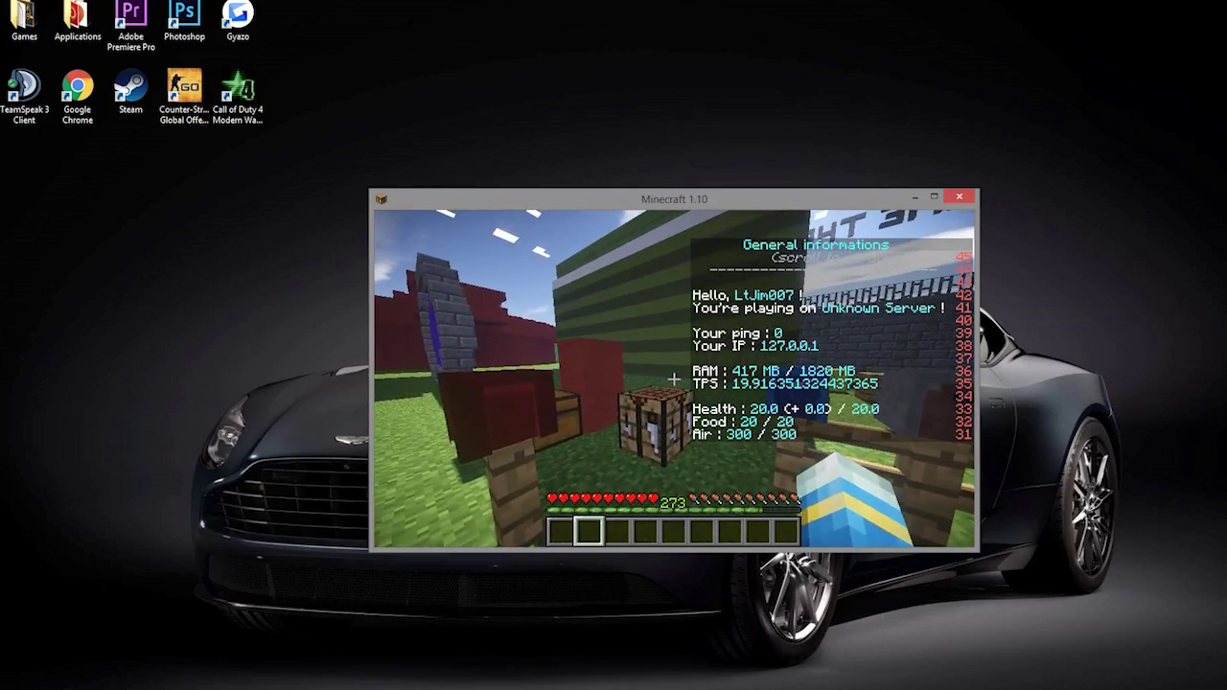